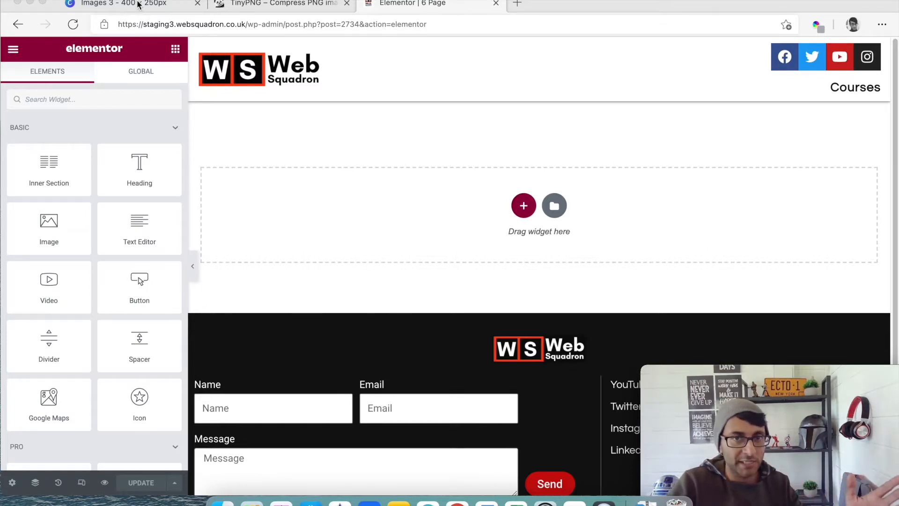
- Switch to the Canva design, shift the framed gym photo slightly, and undo a trial removal of its picture
left_click(138, 4)
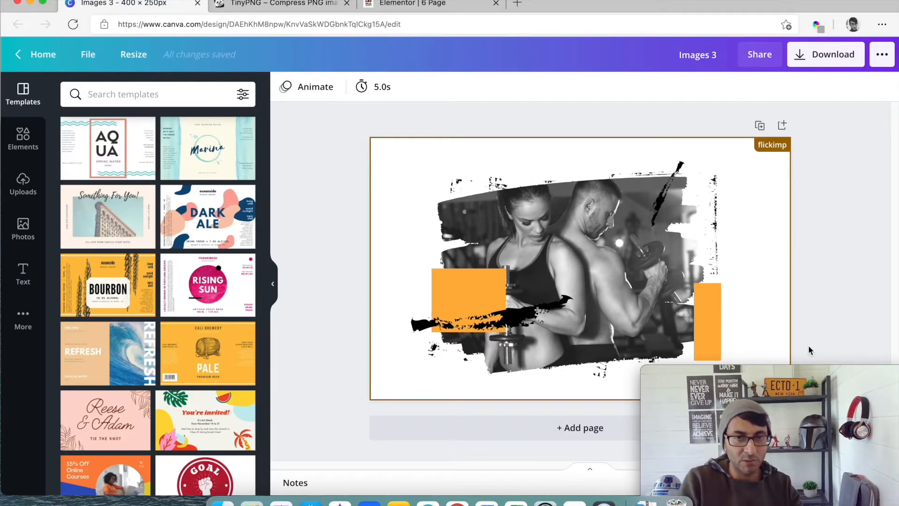
mouse_move(629, 272)
left_mouse_down()
mouse_move(685, 253)
mouse_move(641, 267)
left_mouse_up()
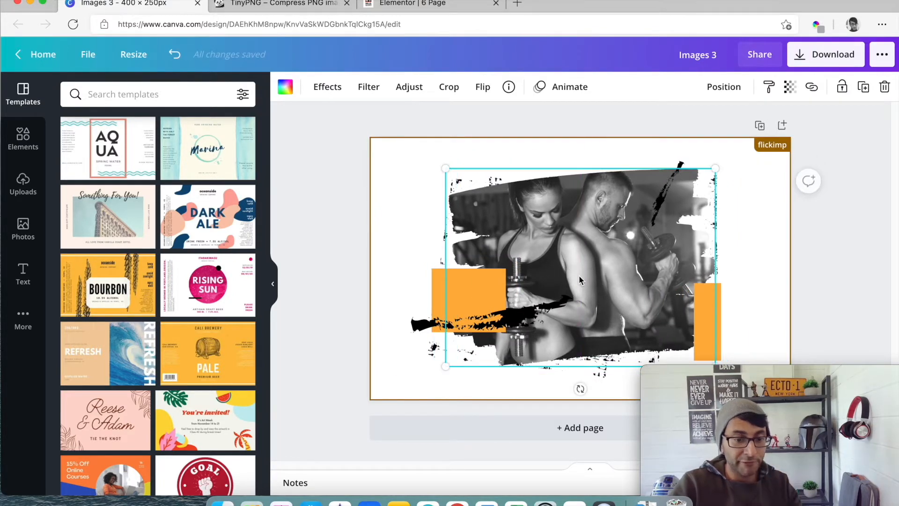
key("BackSpace")
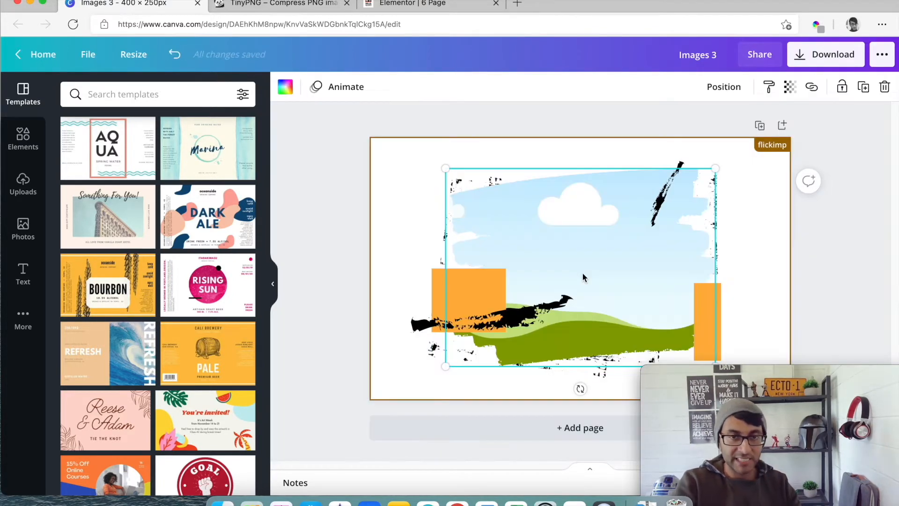
key("super+z")
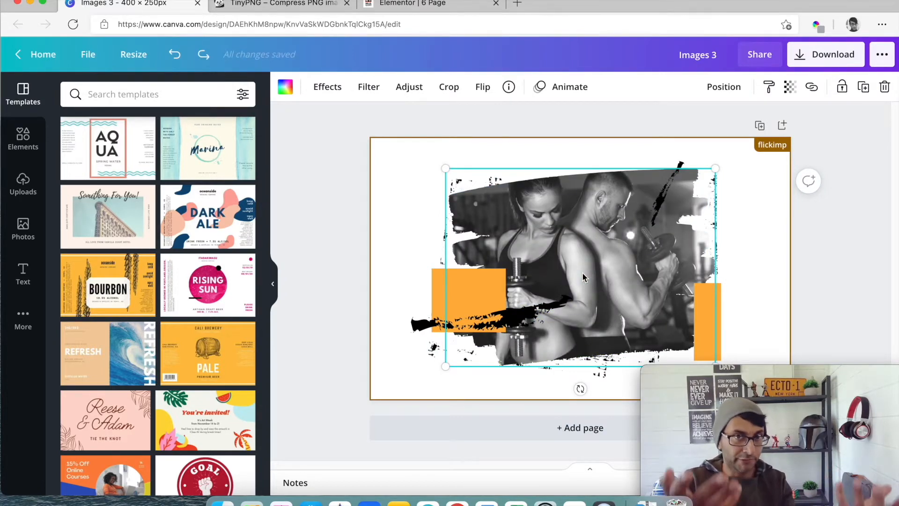
- Move the larger orange square further left, the lower black brush stroke down and left, and the gym photo slightly down
left_click(473, 294)
left_click_drag(473, 294, 426, 293)
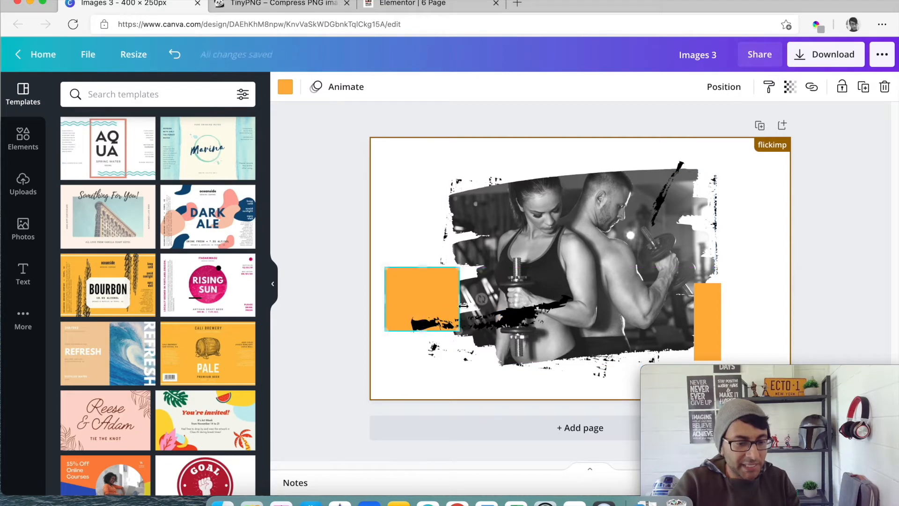
left_click_drag(507, 321, 477, 356)
left_click(646, 362)
mouse_move(627, 284)
left_mouse_down()
mouse_move(583, 295)
mouse_move(630, 292)
left_mouse_up()
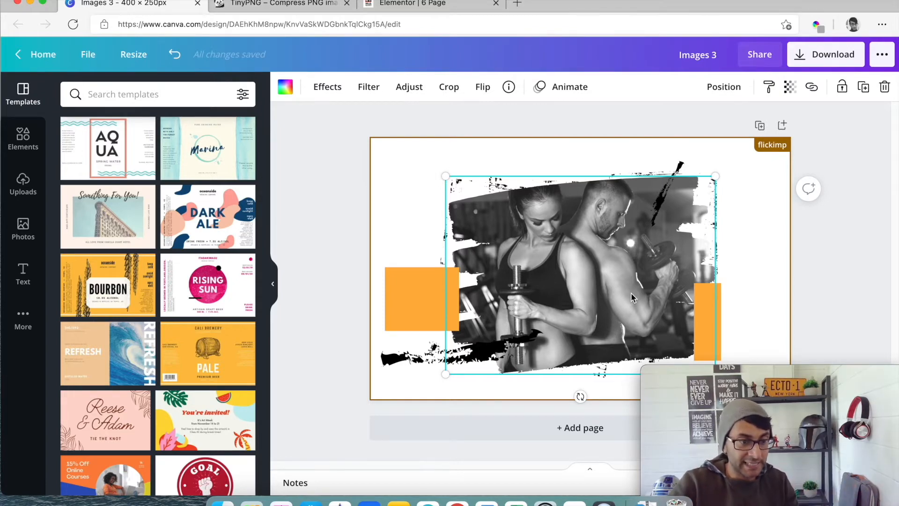
- Look at the compressed images in TinyPNG, return to the Elementor page and add a section with three equal columns
left_click(285, 9)
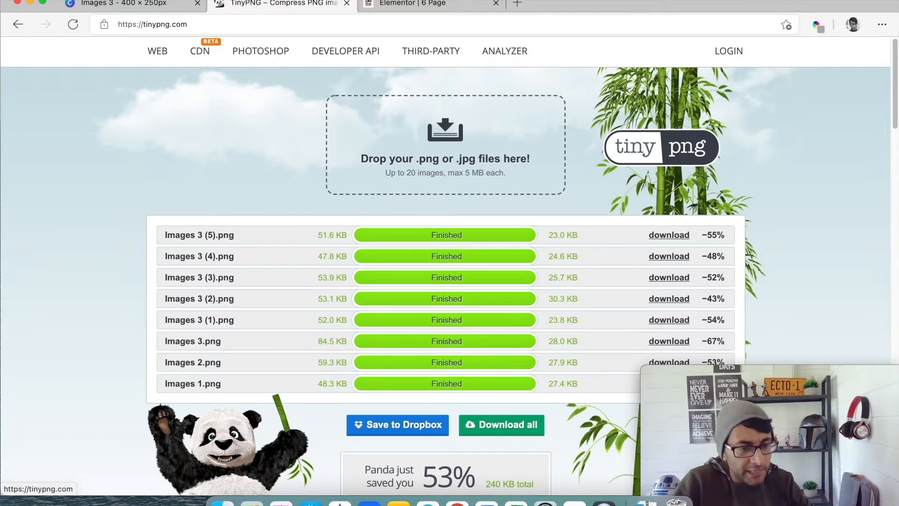
left_click(419, 6)
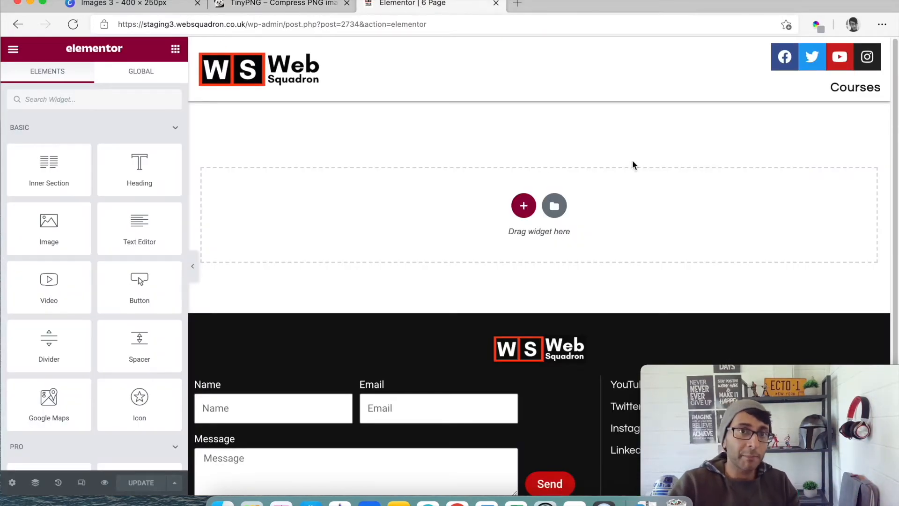
left_click(524, 206)
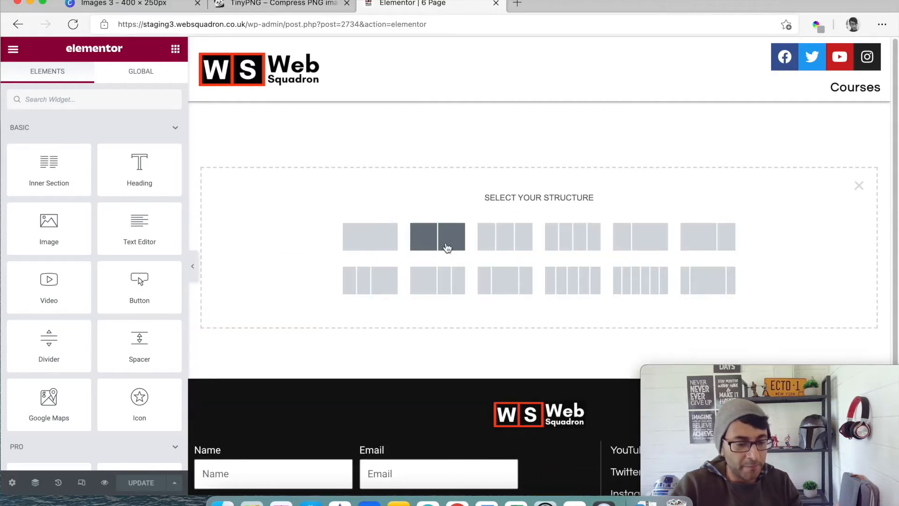
left_click(510, 241)
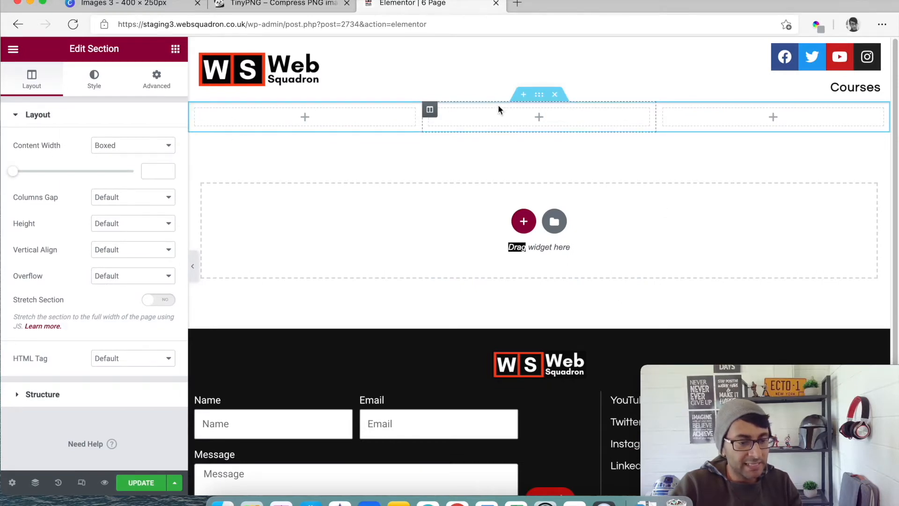
- Give the section a Classic background in the global color New Item #4 (#F3F3F3)
left_click(96, 79)
left_click(118, 172)
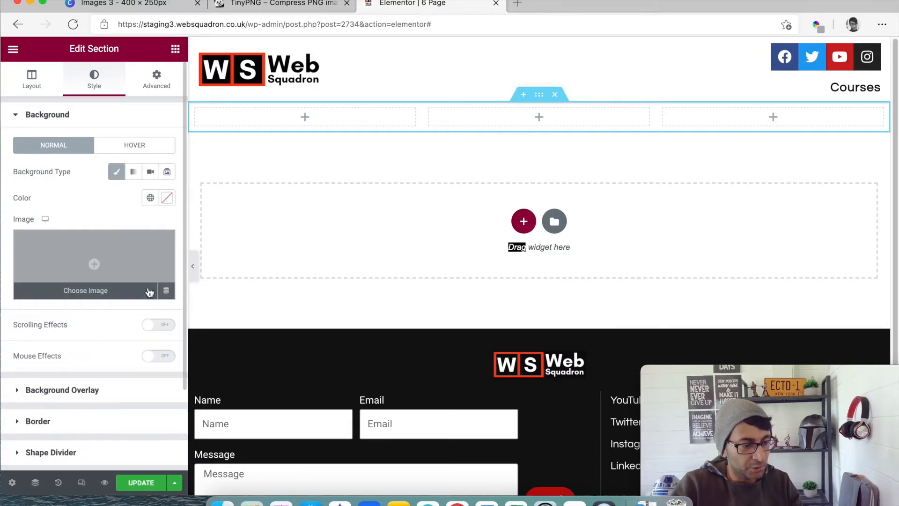
left_click(150, 198)
scroll(89, 318, "down", 5)
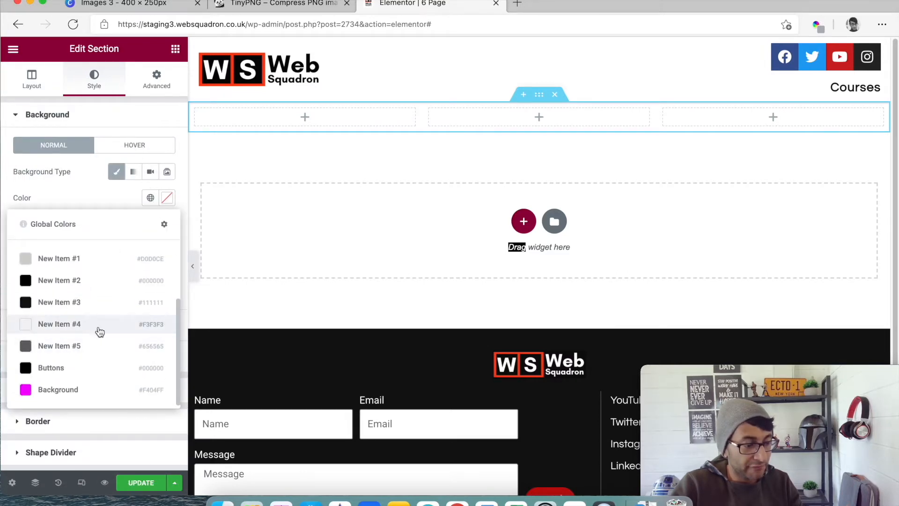
left_click(102, 324)
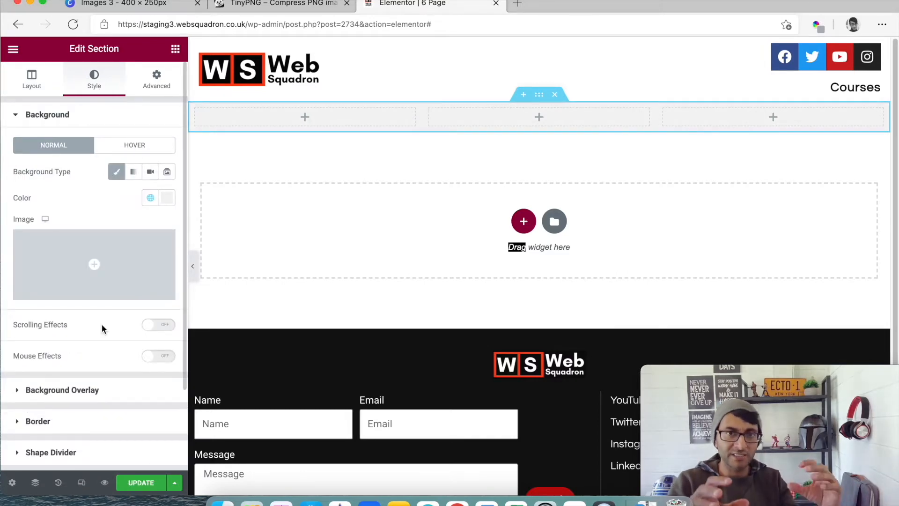
- Set the first column's padding to 40 px on all four sides
left_click(252, 123)
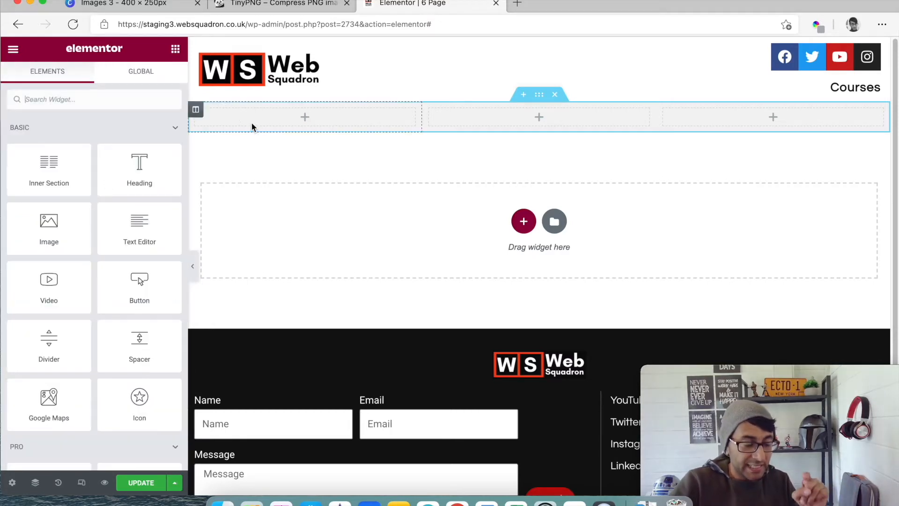
left_click(196, 111)
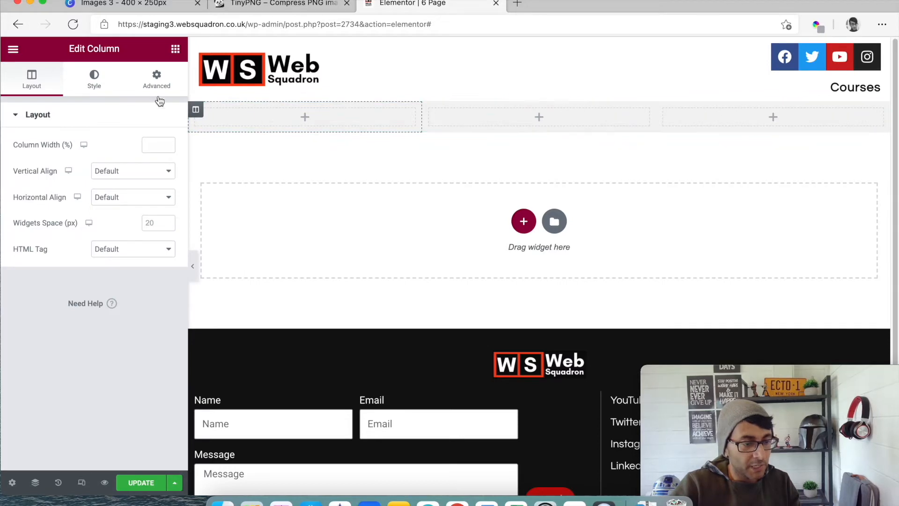
left_click(157, 77)
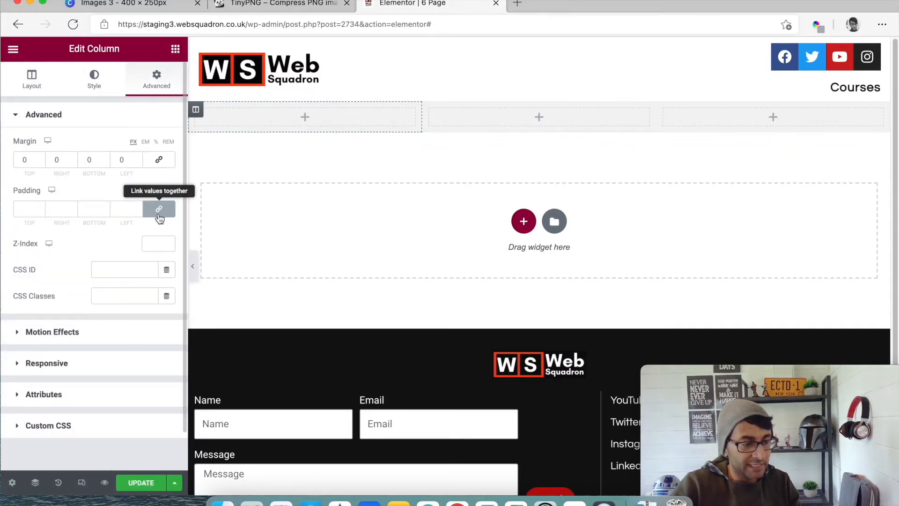
left_click(159, 210)
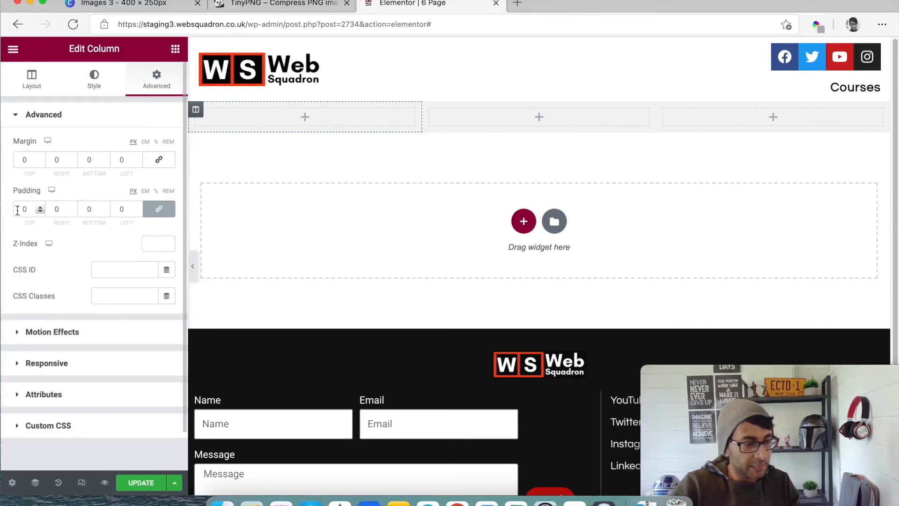
left_click_drag(31, 210, 13, 207)
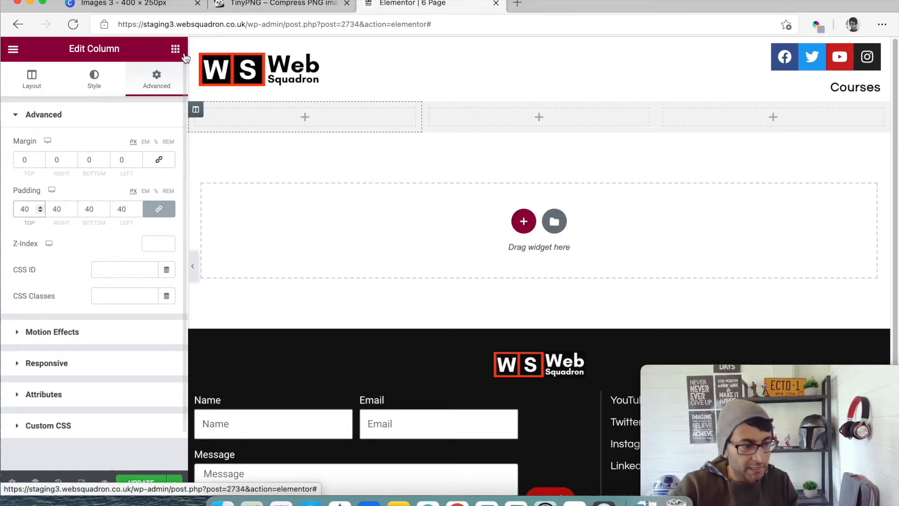
- Add a Heading widget to the first column, center it and set its title to "Look at this"
left_click(176, 50)
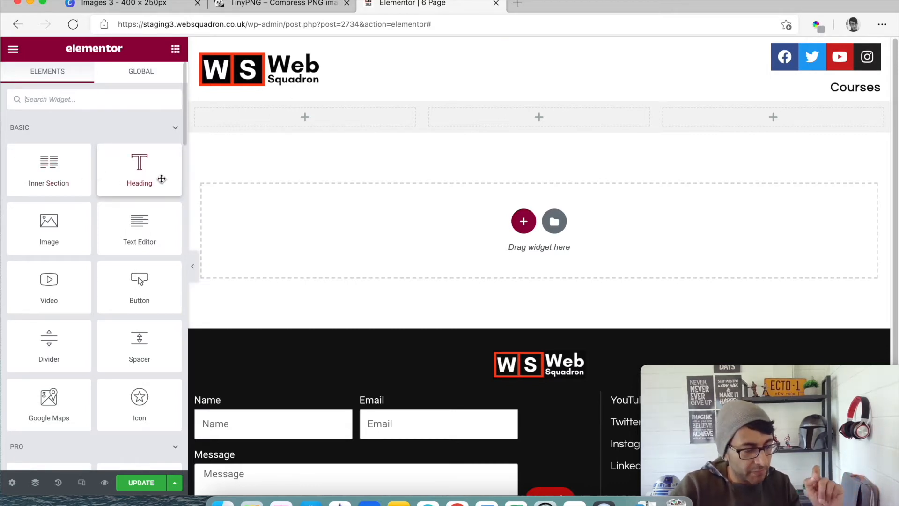
left_click_drag(162, 179, 293, 121)
left_click(133, 321)
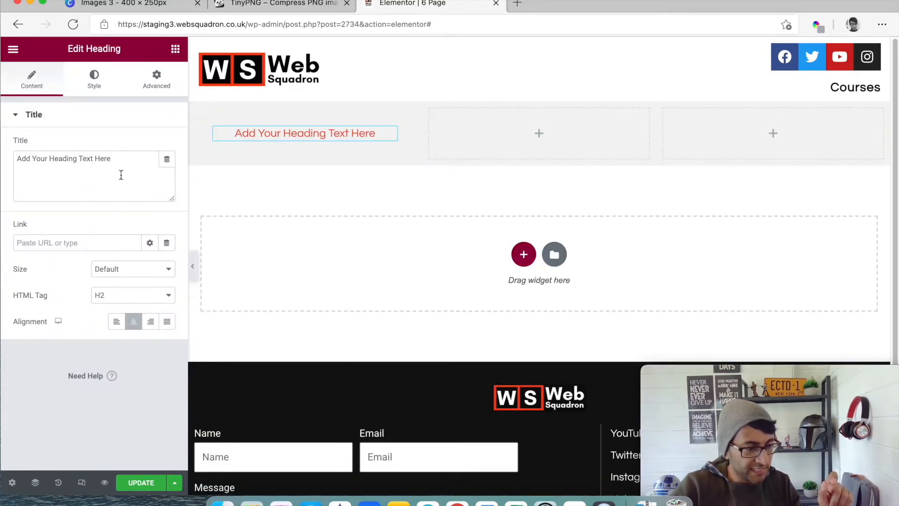
left_click_drag(120, 175, 19, 157)
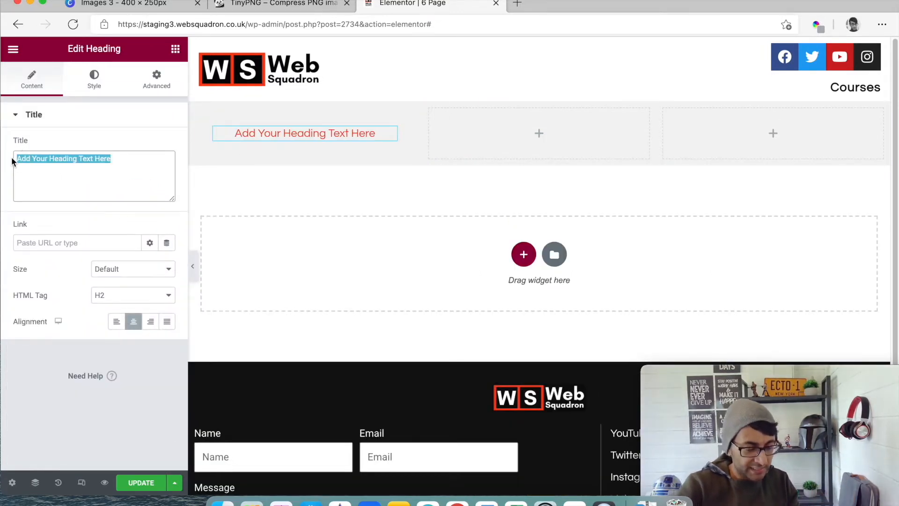
type("Look at this")
- Style the heading with Uppercase transform, a black global text color and a font weight of 700
left_click(92, 81)
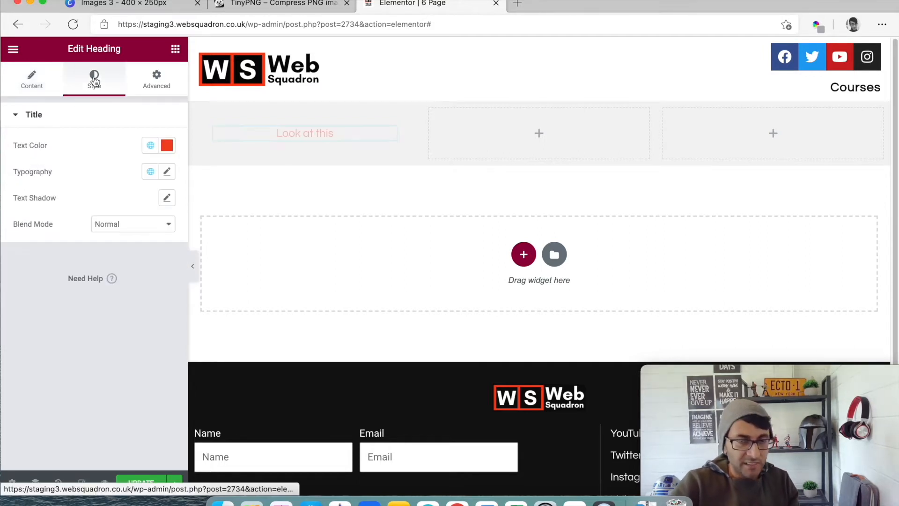
left_click(167, 172)
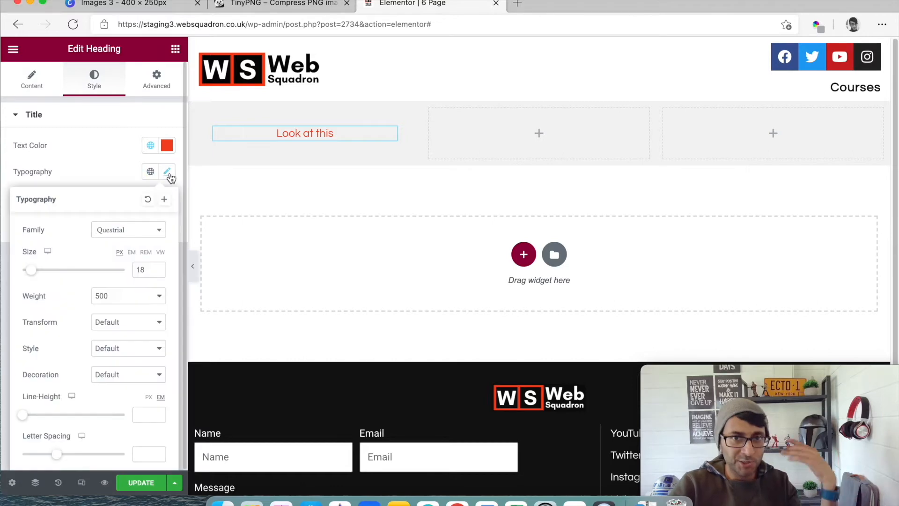
left_click(126, 323)
left_click(128, 347)
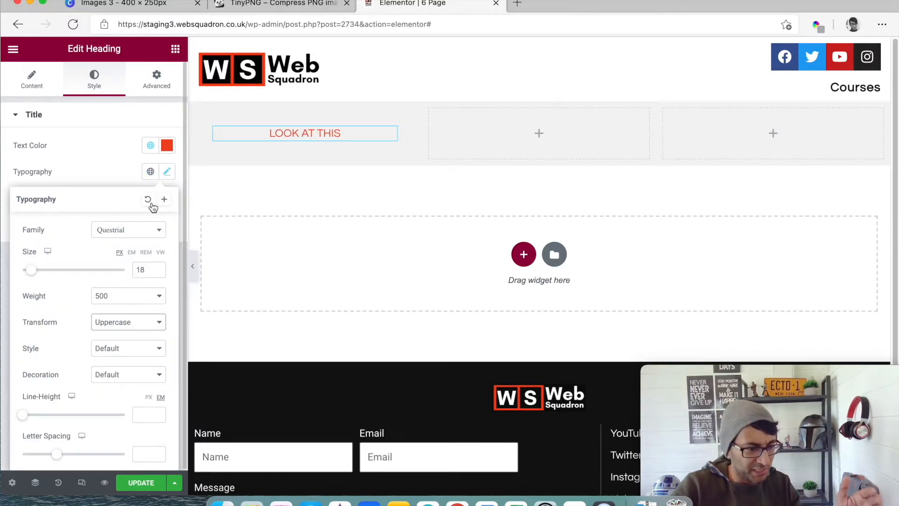
left_click(150, 145)
left_click(124, 333)
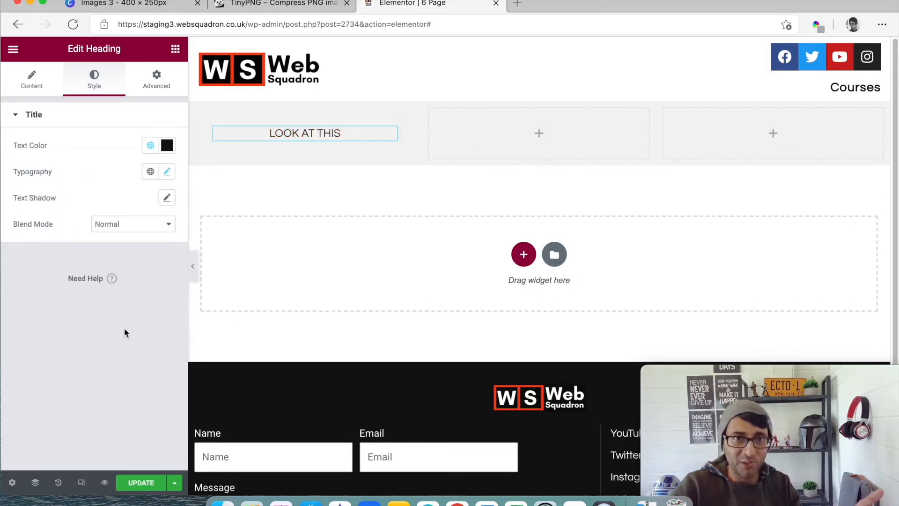
left_click(167, 172)
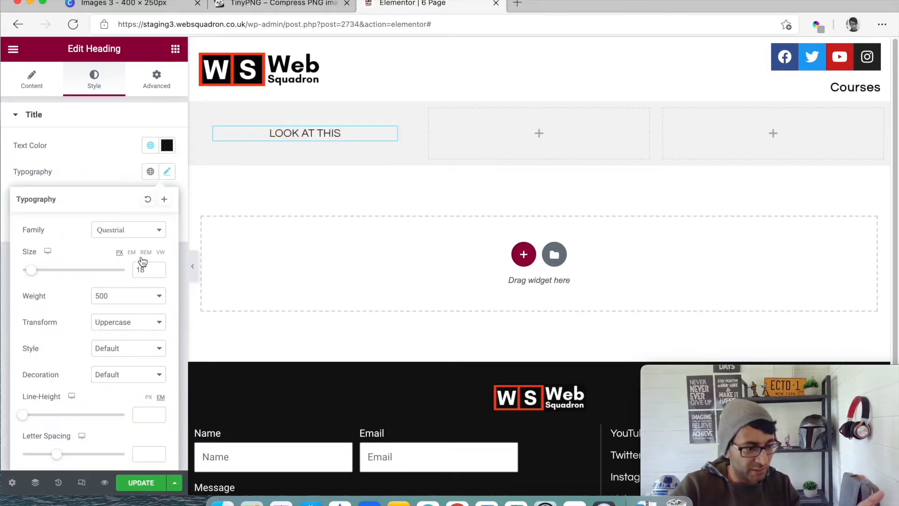
left_click(136, 300)
left_click(126, 369)
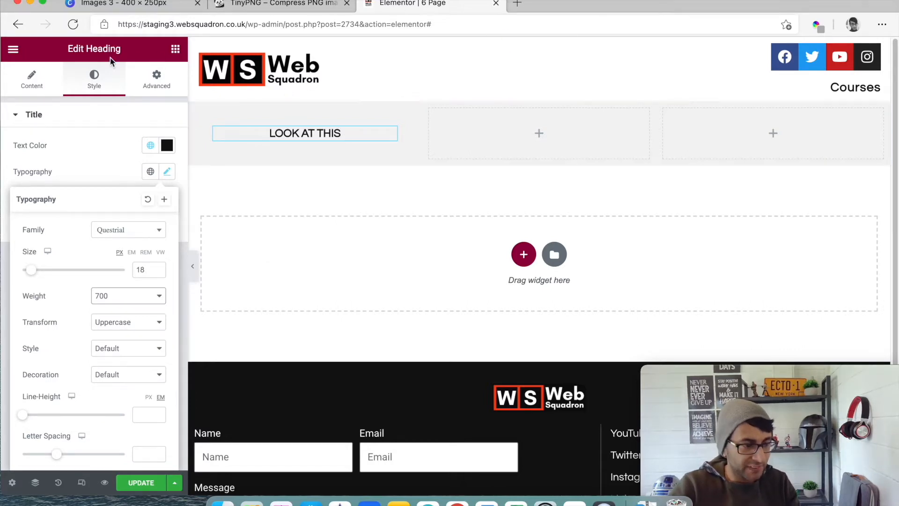
- Set the heading's background type to Classic and look through the global colors for its background color
left_click(155, 85)
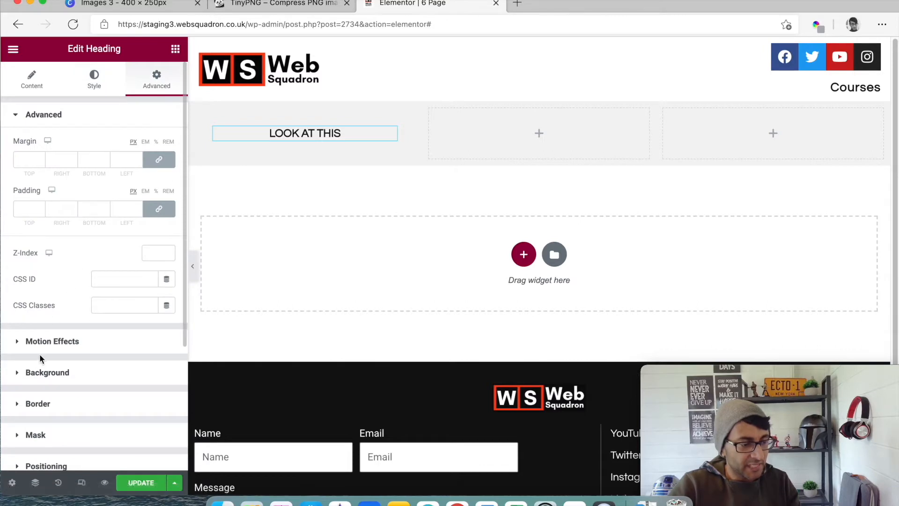
left_click(63, 381)
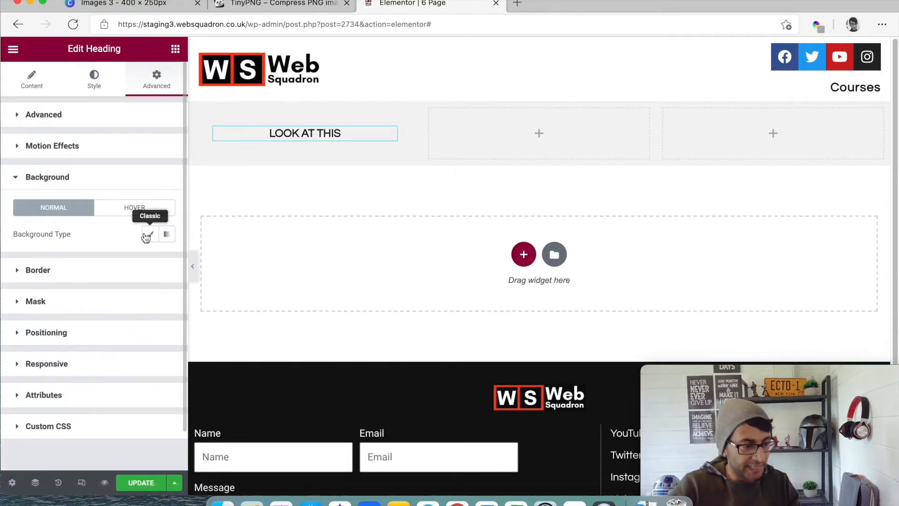
left_click(145, 239)
left_click(151, 260)
scroll(92, 374, "down", 1)
scroll(91, 379, "down", 2)
scroll(100, 395, "up", 3)
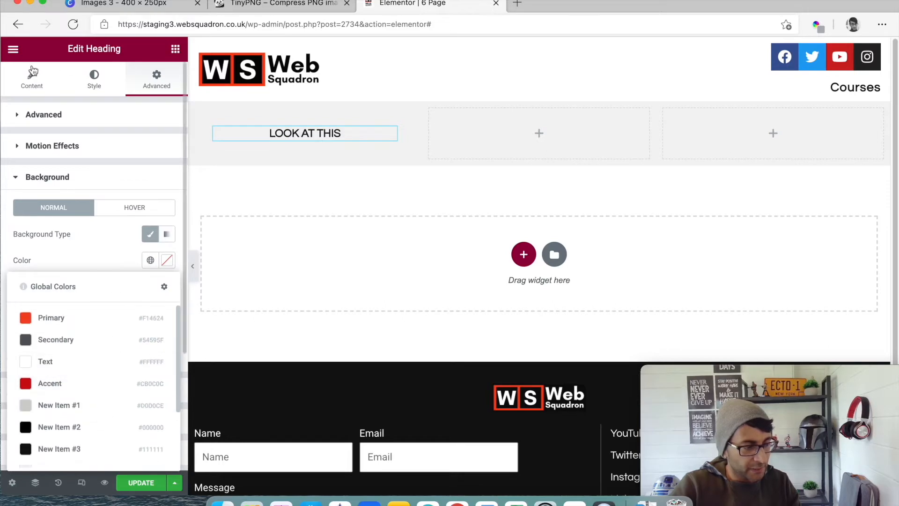
- Open the global colors in the site settings and set the Background color to #FFB341
left_click(175, 49)
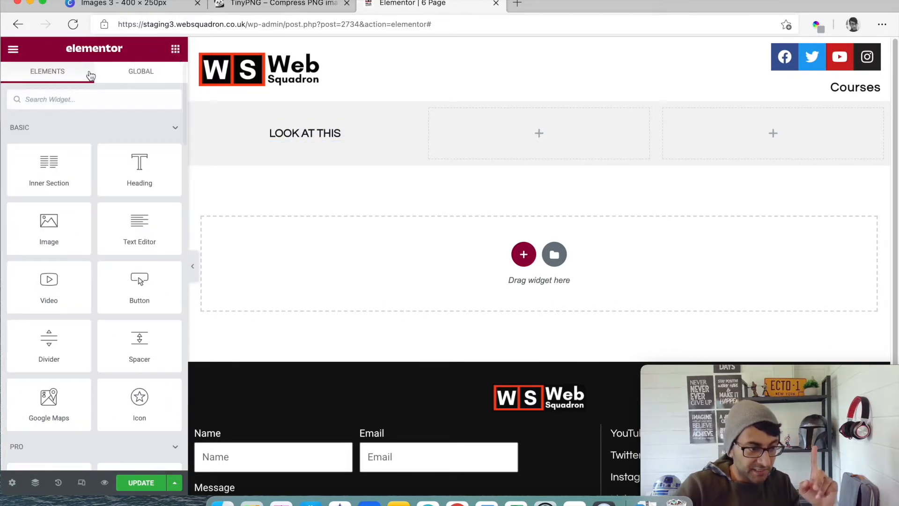
left_click(14, 51)
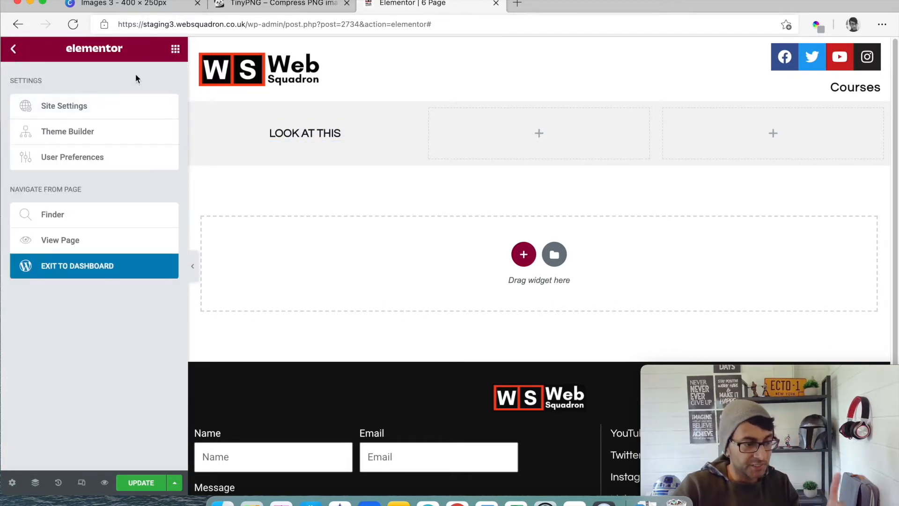
left_click(59, 112)
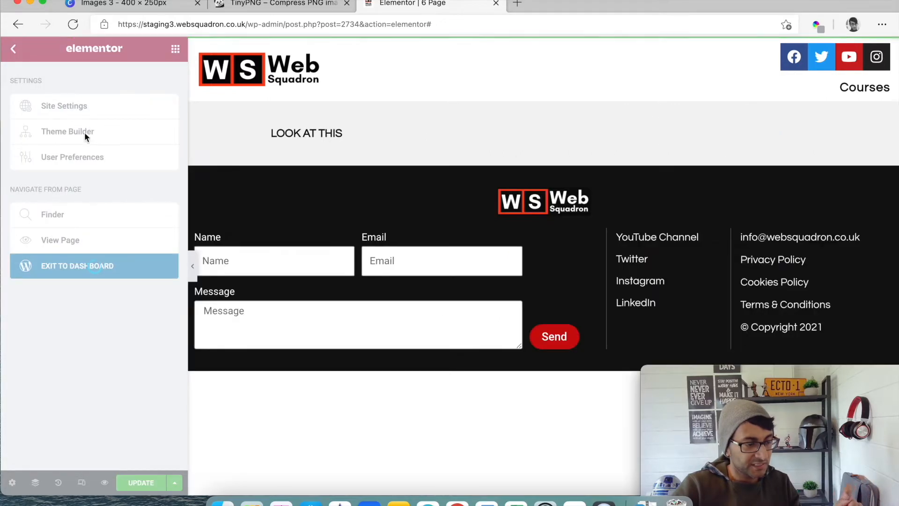
left_click(67, 115)
left_click(167, 381)
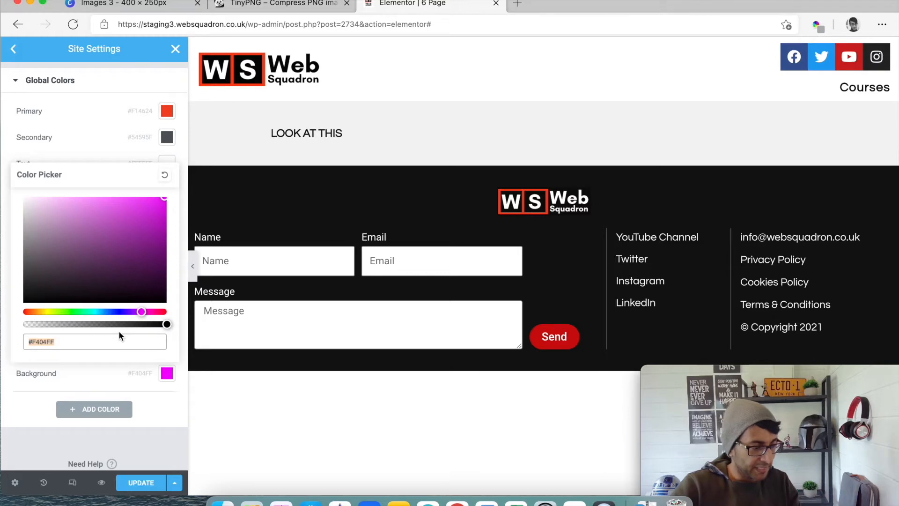
type("ffb")
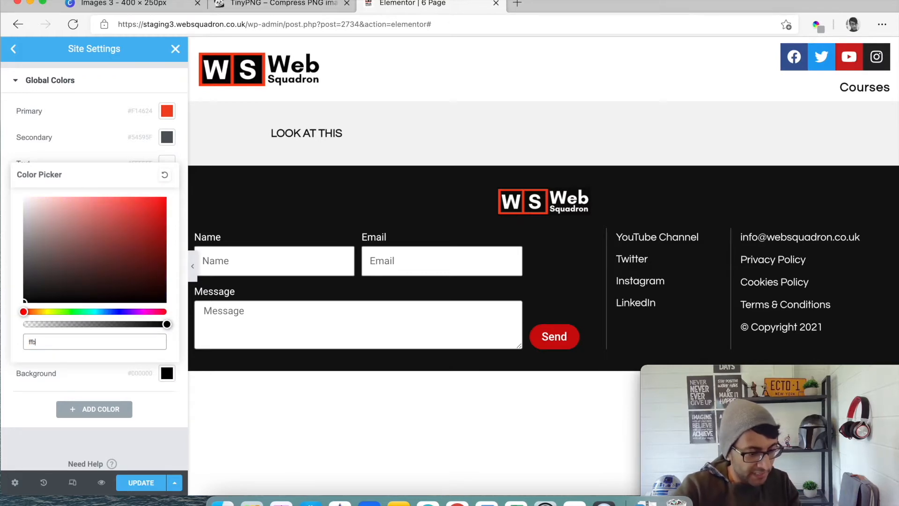
type("341")
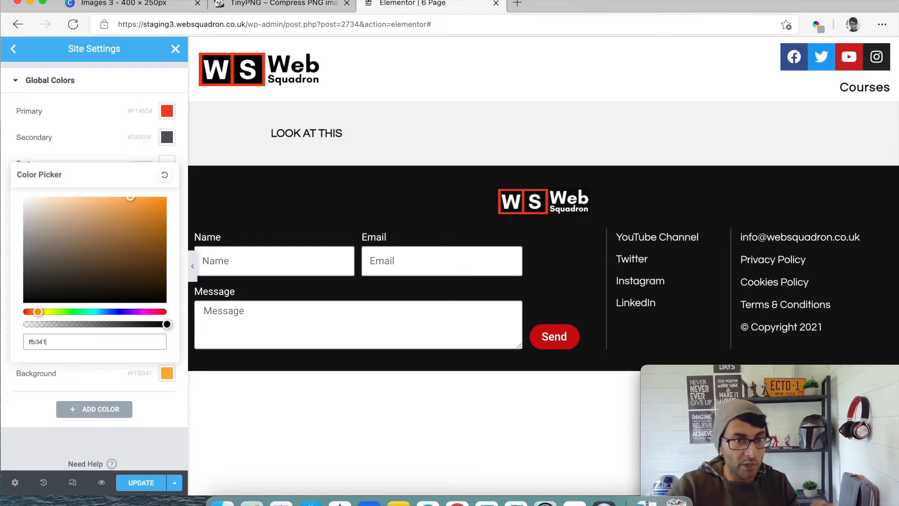
- Check the orange against the Canva design, save the Elementor site settings and return to the page editor
left_click(169, 8)
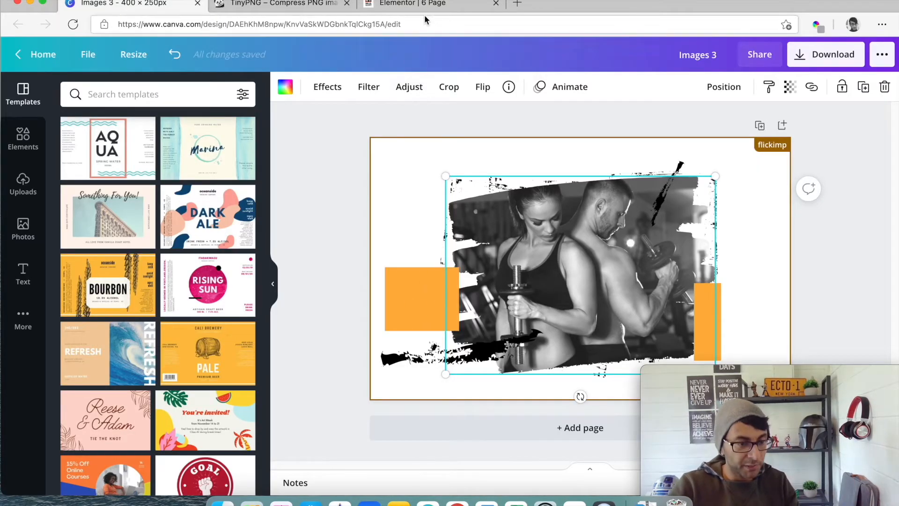
left_click(437, 5)
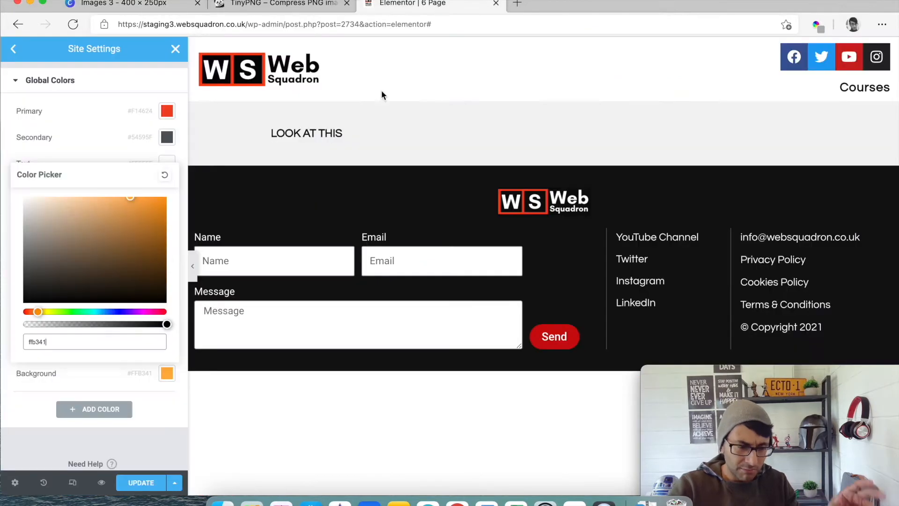
left_click(141, 483)
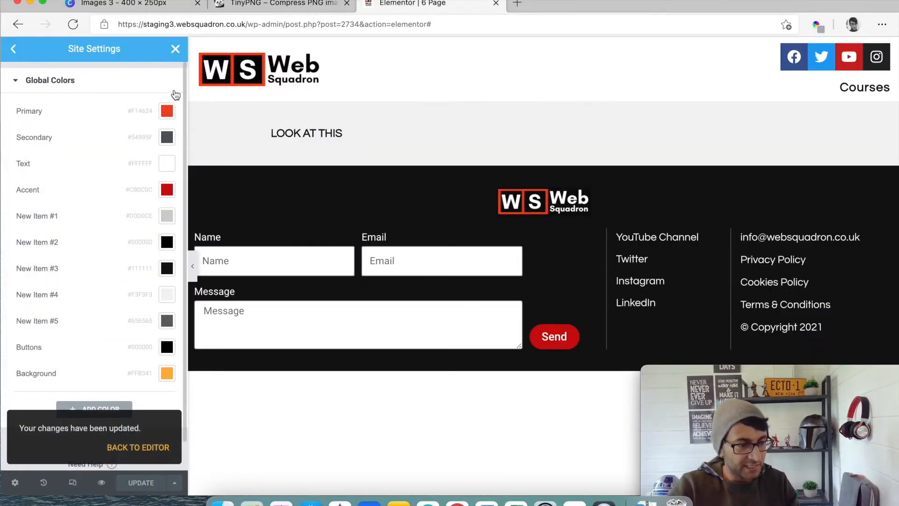
left_click(176, 50)
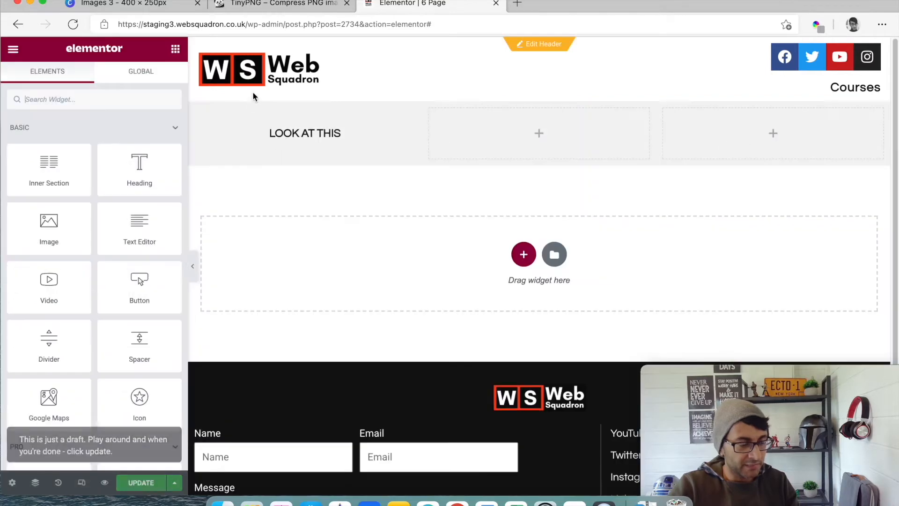
- Apply the orange Background global color as the background of the "Look at this" heading
left_click(359, 133)
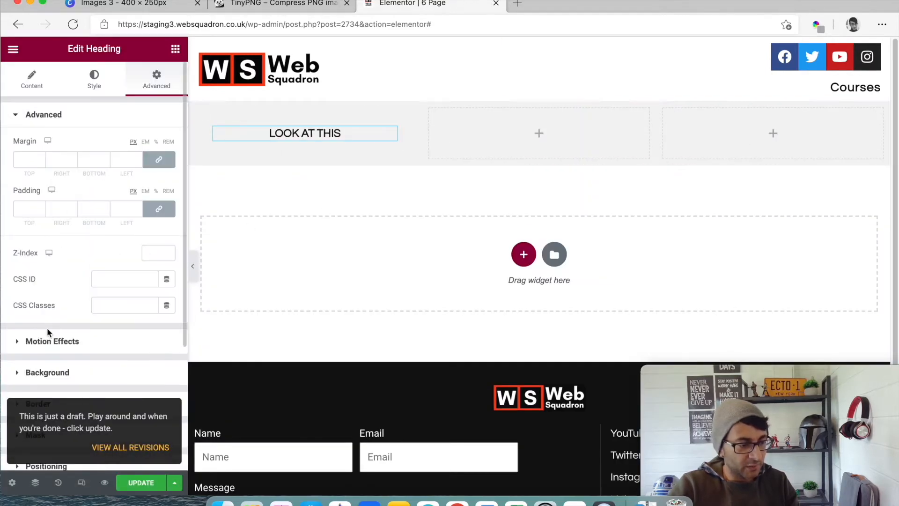
left_click(72, 373)
left_click(148, 262)
scroll(84, 403, "down", 3)
left_click(87, 454)
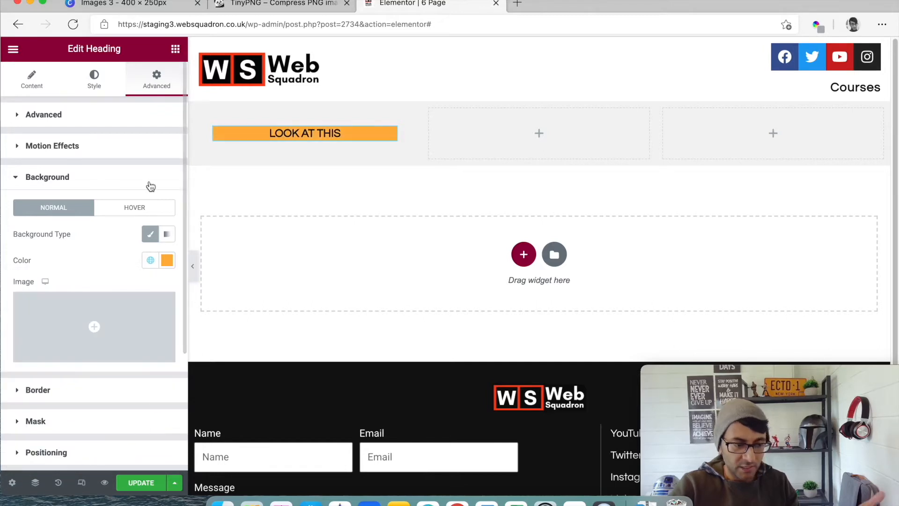
- Set the positioning width of the "Look at this" heading to Custom
scroll(80, 210, "down", 3)
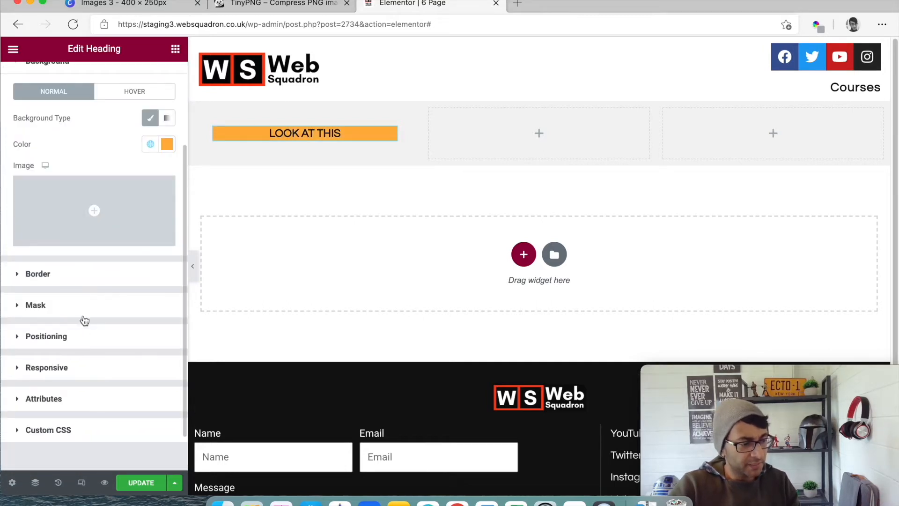
left_click(82, 335)
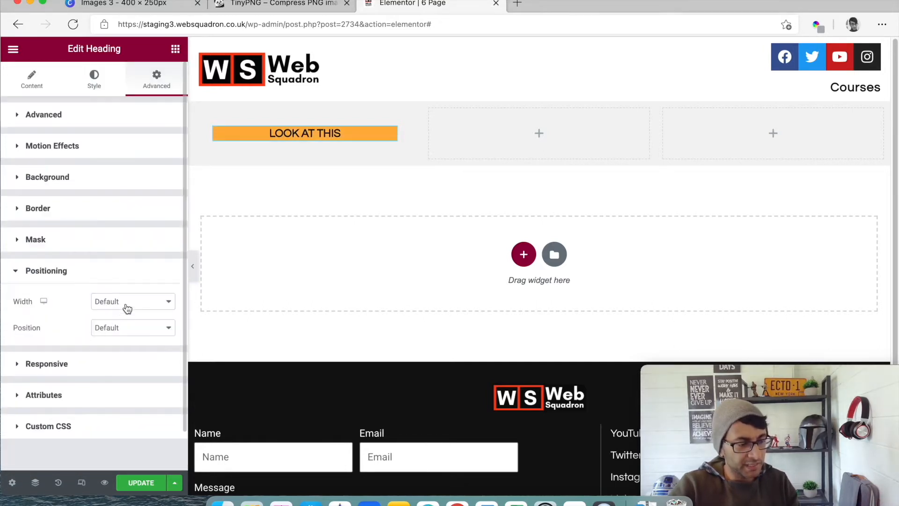
left_click(127, 304)
left_click(128, 347)
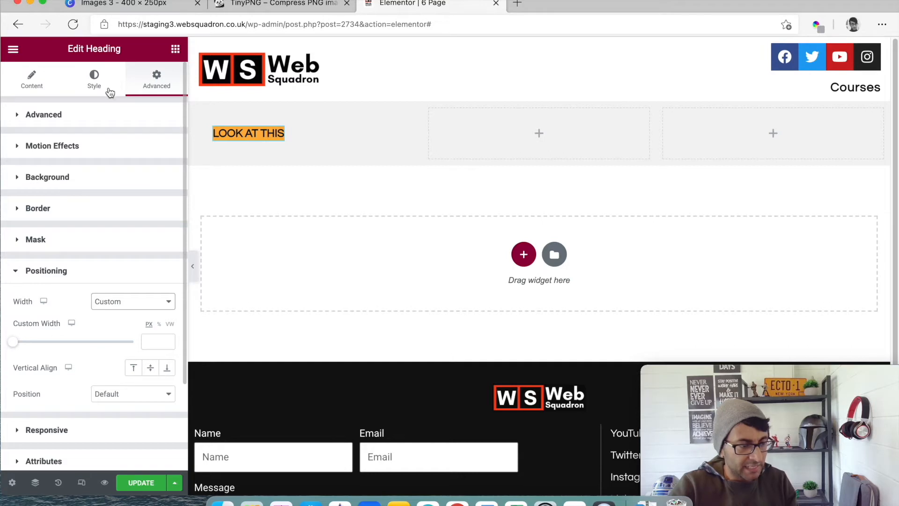
- Unlink the heading's margin and padding values and set its padding to 2 px top and bottom, 10 px right and left
left_click(96, 78)
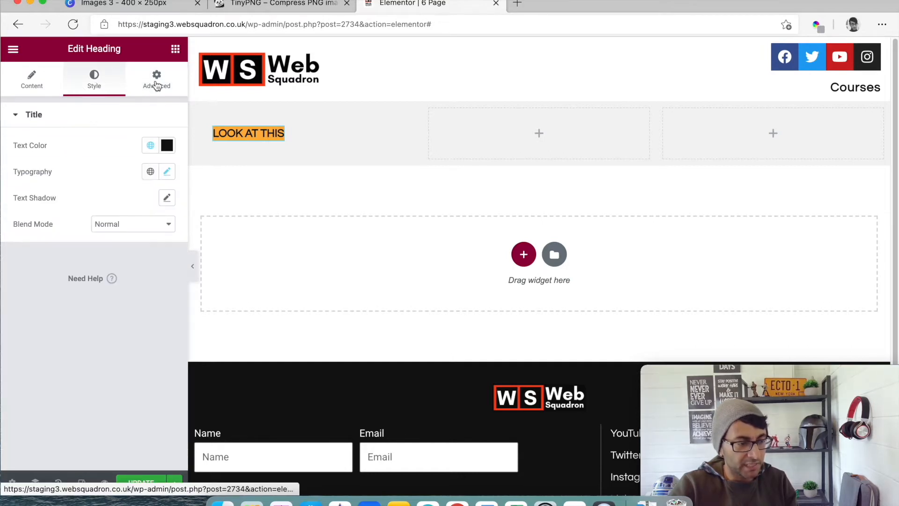
left_click(157, 81)
left_click(159, 159)
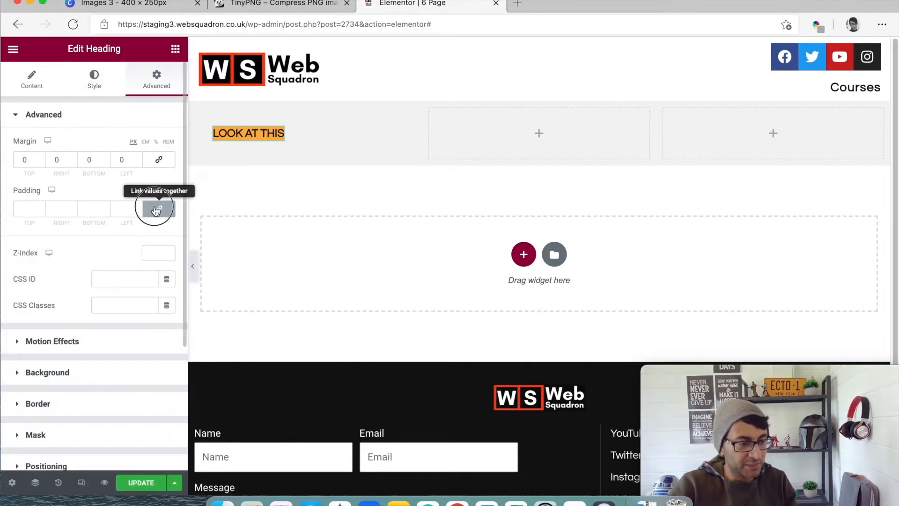
left_click(158, 209)
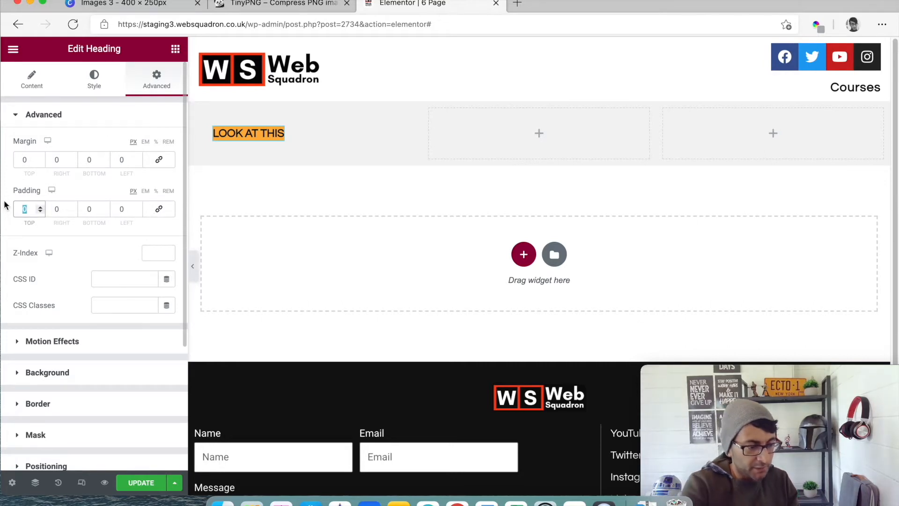
type("2")
key("Tab")
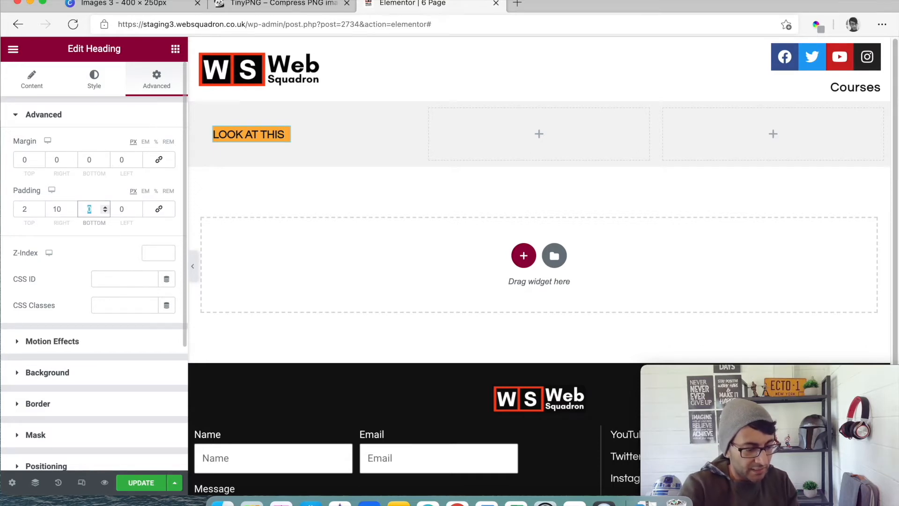
type("210")
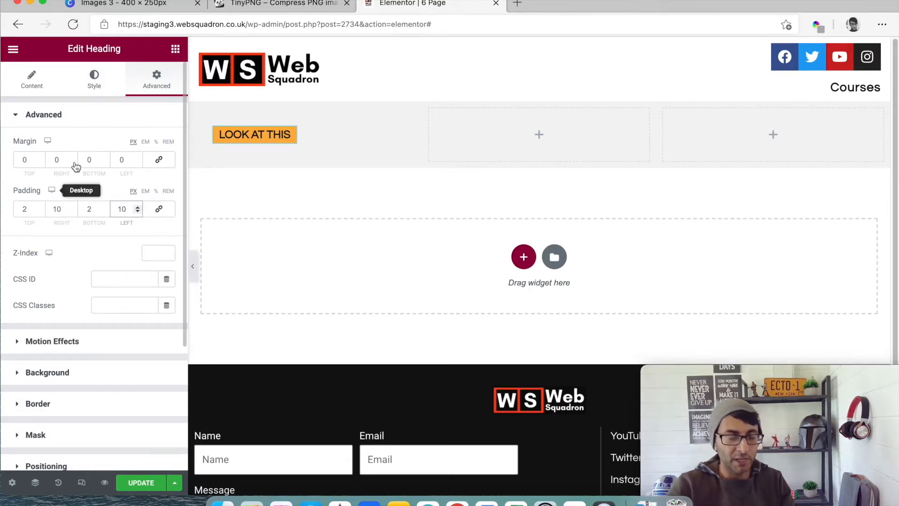
- Set the first column's horizontal alignment to Center
left_click(196, 110)
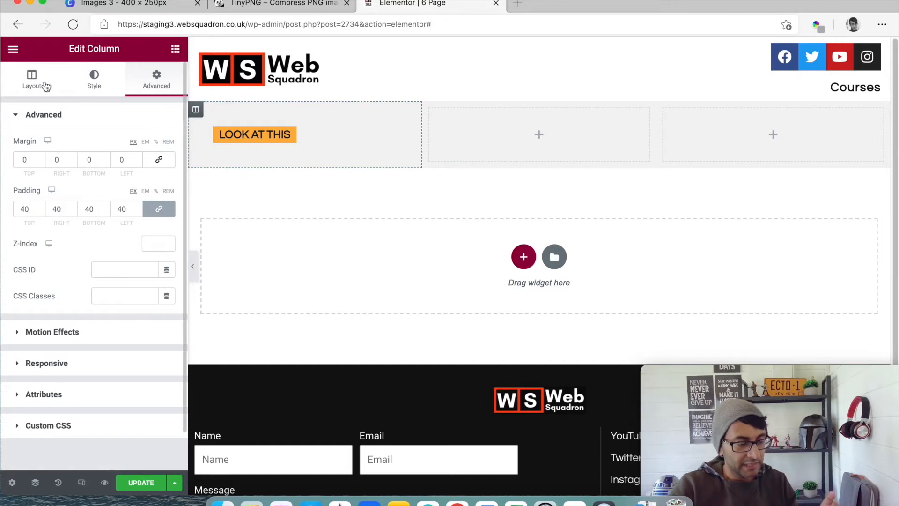
left_click(37, 85)
left_click(110, 199)
left_click(125, 231)
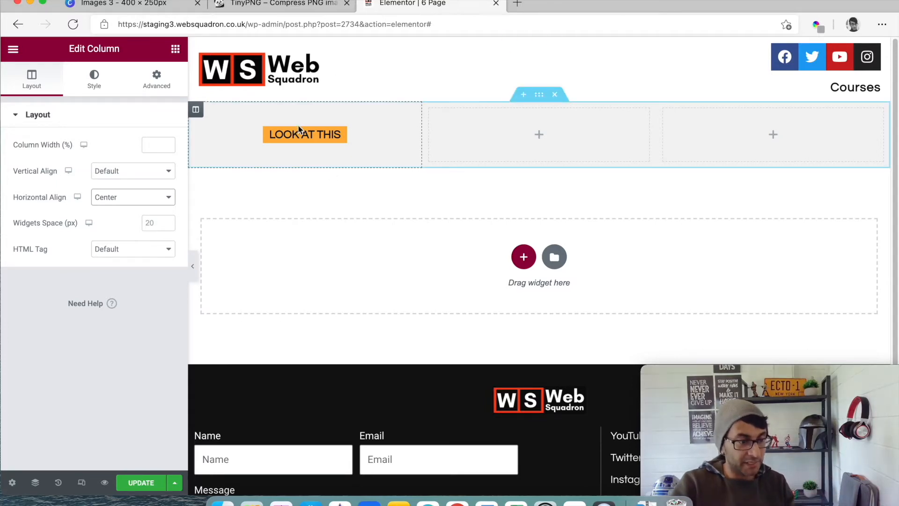
left_click(280, 136)
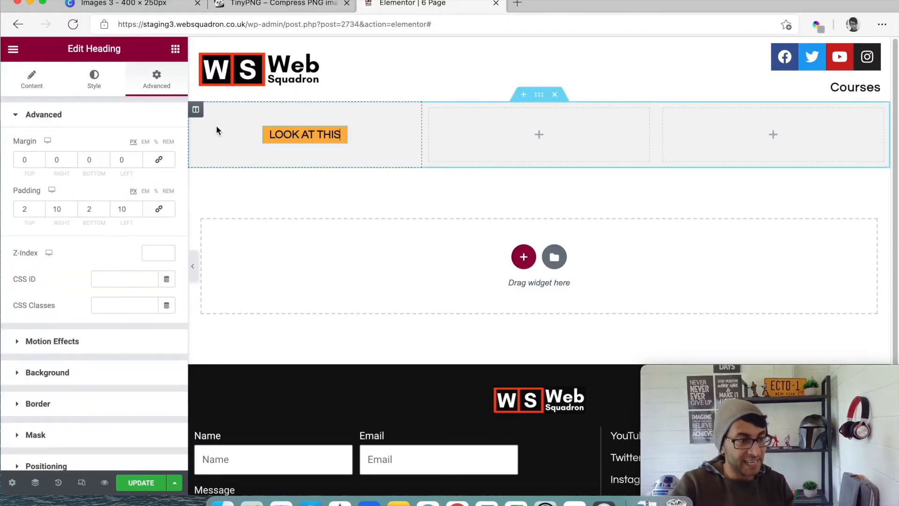
left_click(32, 80)
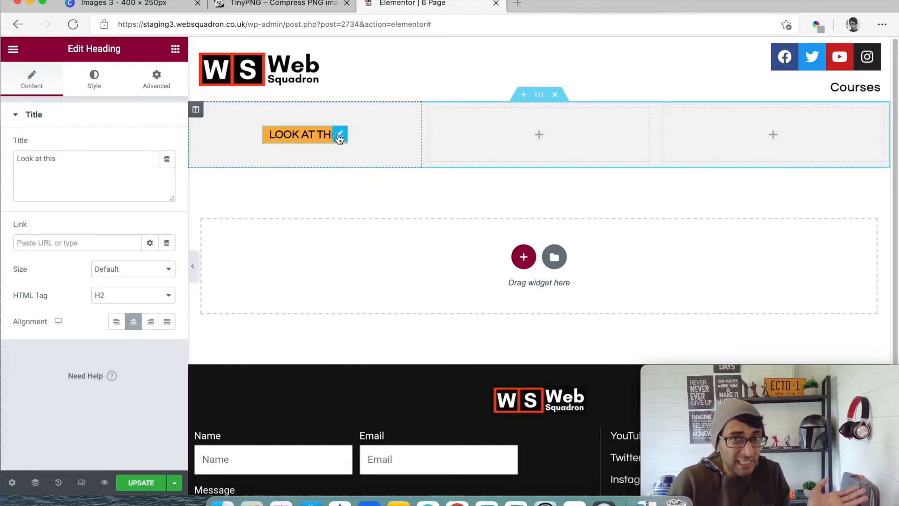
right_click(288, 136)
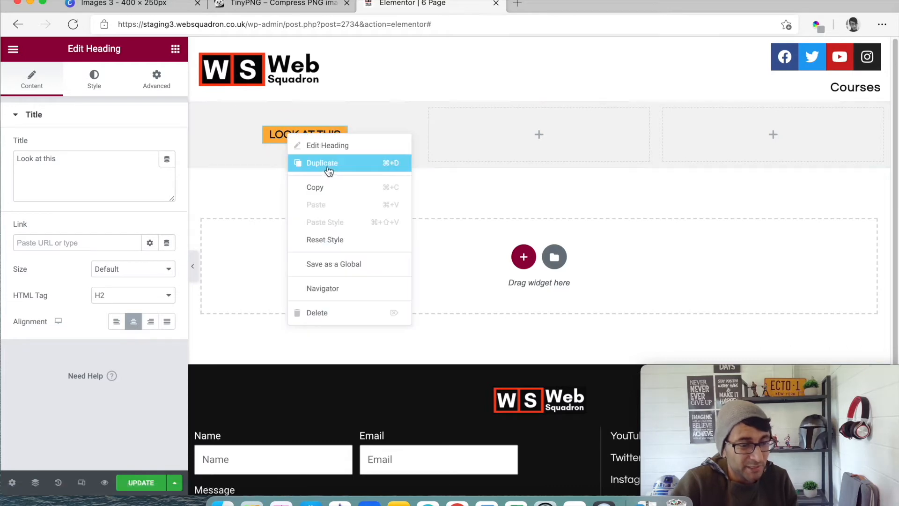
- Add a second Heading widget below "Look at this" in the first column and give it a black global text color
left_click(175, 49)
left_click_drag(140, 170, 345, 149)
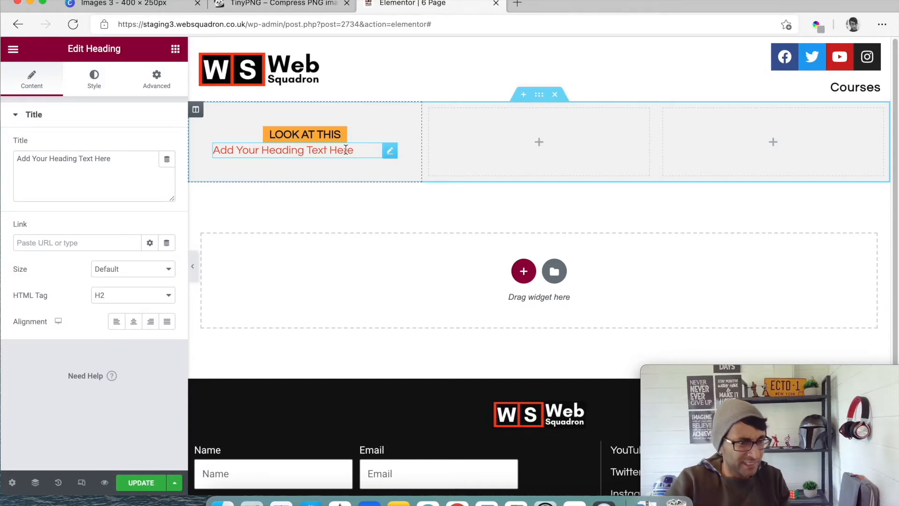
left_click(94, 80)
left_click(150, 145)
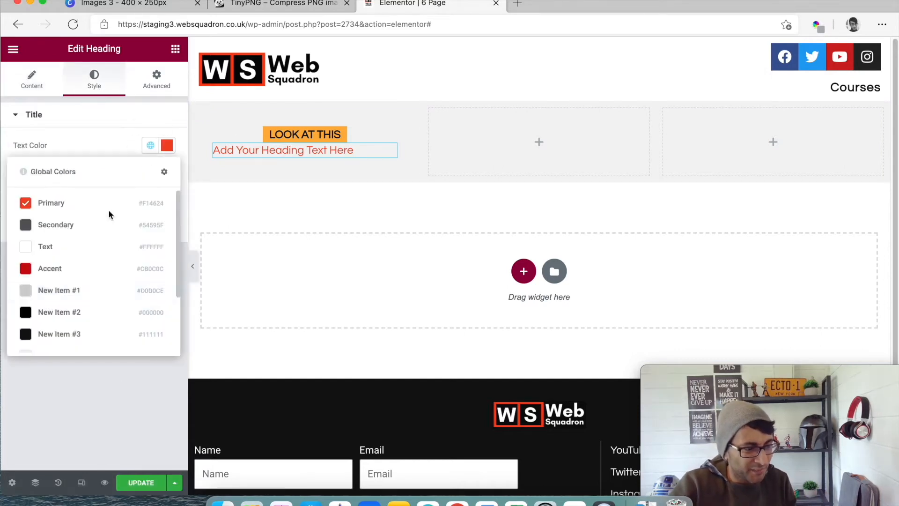
left_click(106, 322)
- Set the second heading's font size to 40 px and its weight to 800
left_click(167, 174)
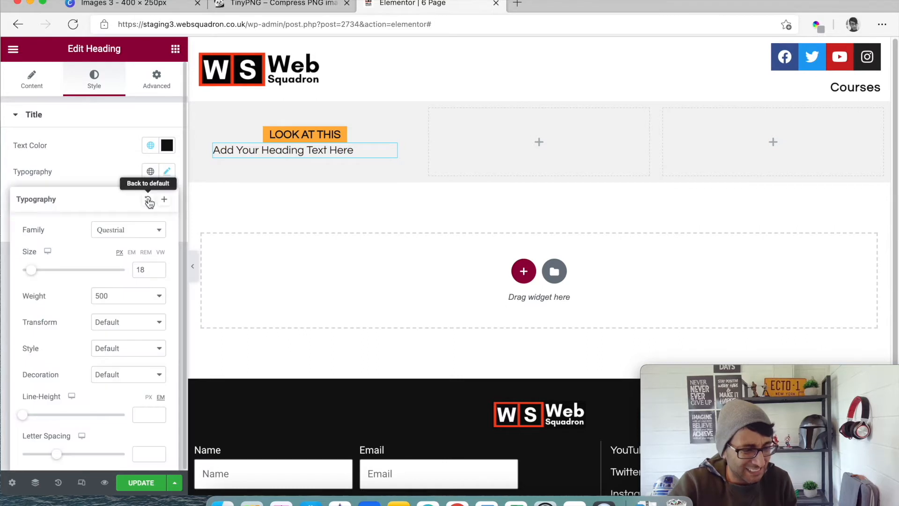
left_click(136, 232)
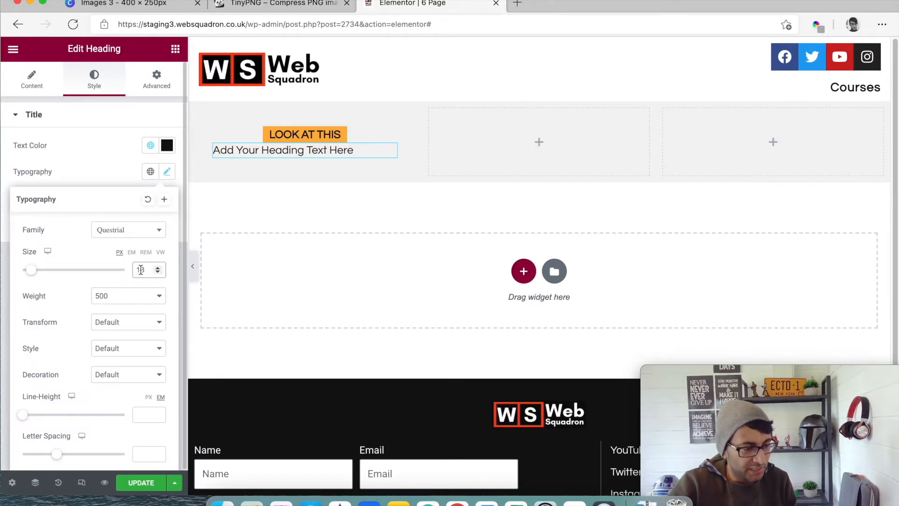
type("40")
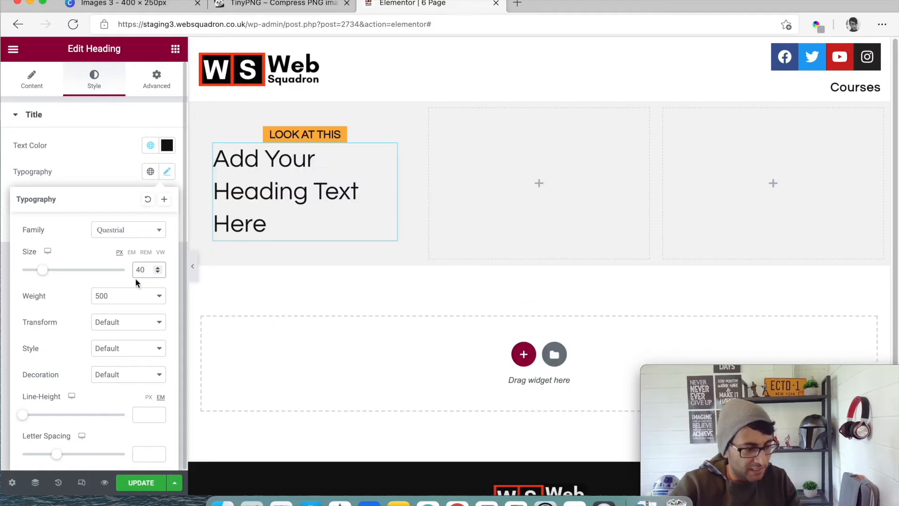
left_click(125, 305)
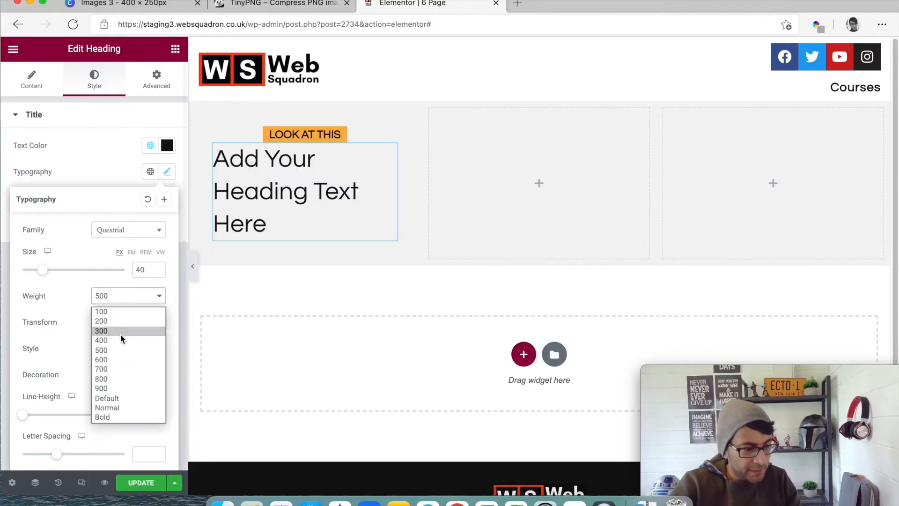
left_click(119, 378)
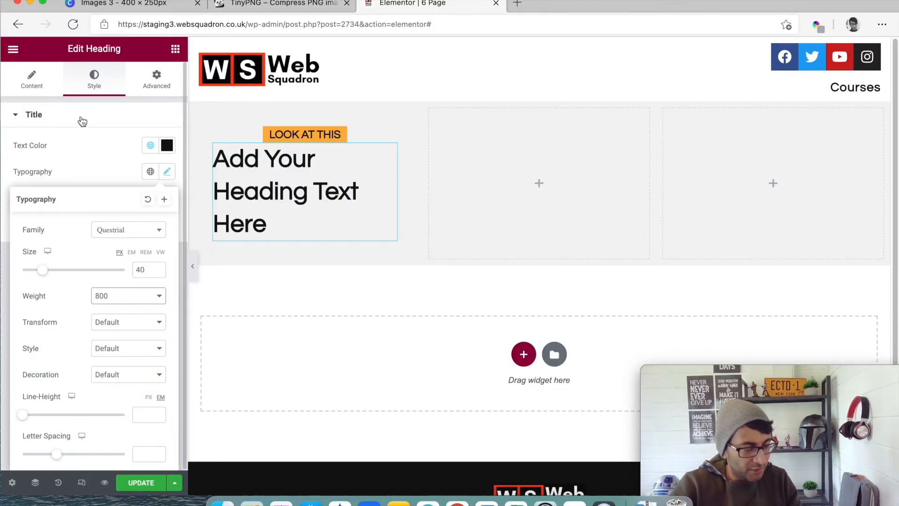
- Change the second heading's title to "Fitness"
left_click(32, 79)
left_click_drag(103, 186, 3, 147)
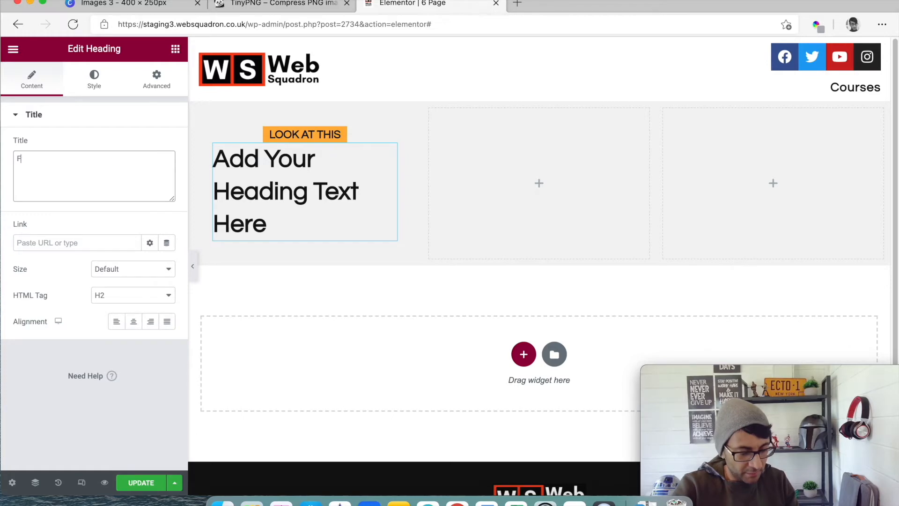
type("Fitness")
- Set the "Fitness" heading's text transform to Uppercase
left_click(94, 80)
left_click(167, 172)
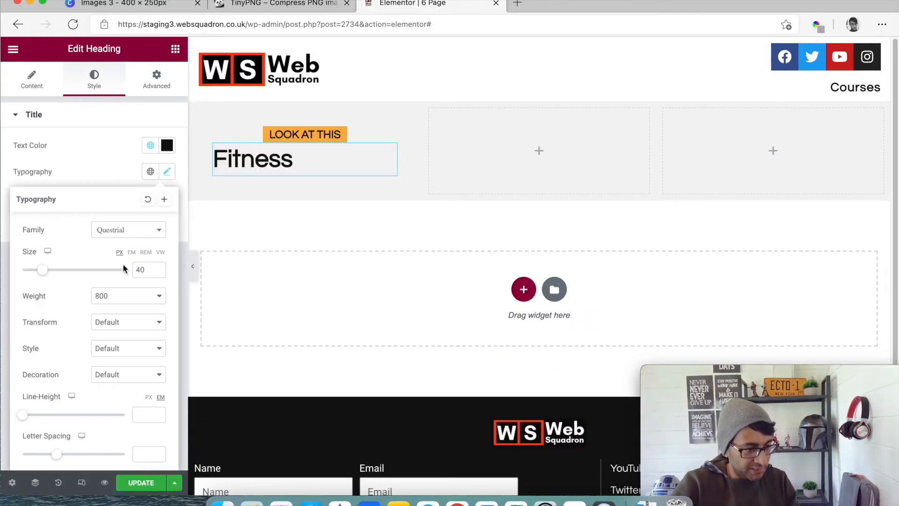
left_click(117, 322)
left_click(113, 347)
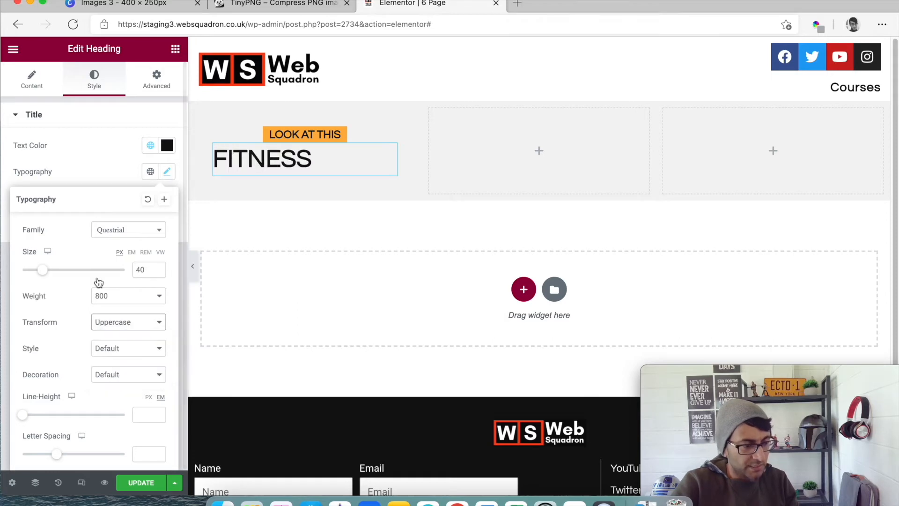
- Center-align the "Fitness" heading and set its font weight to 900
left_click(32, 82)
left_click(133, 323)
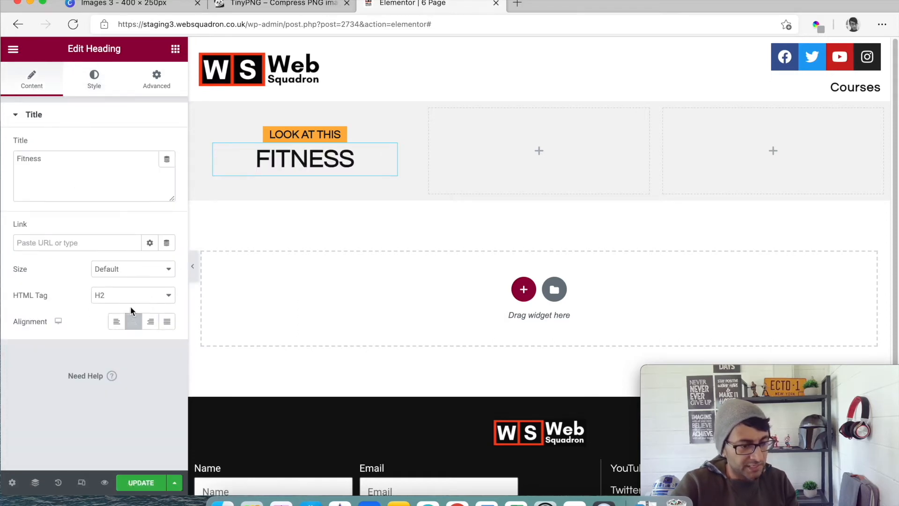
left_click(94, 82)
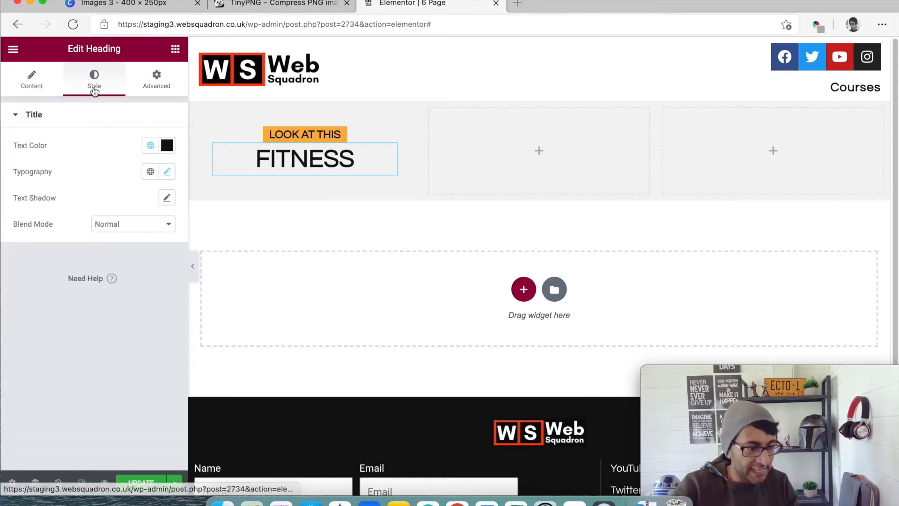
left_click(167, 171)
left_click(143, 302)
left_click(119, 415)
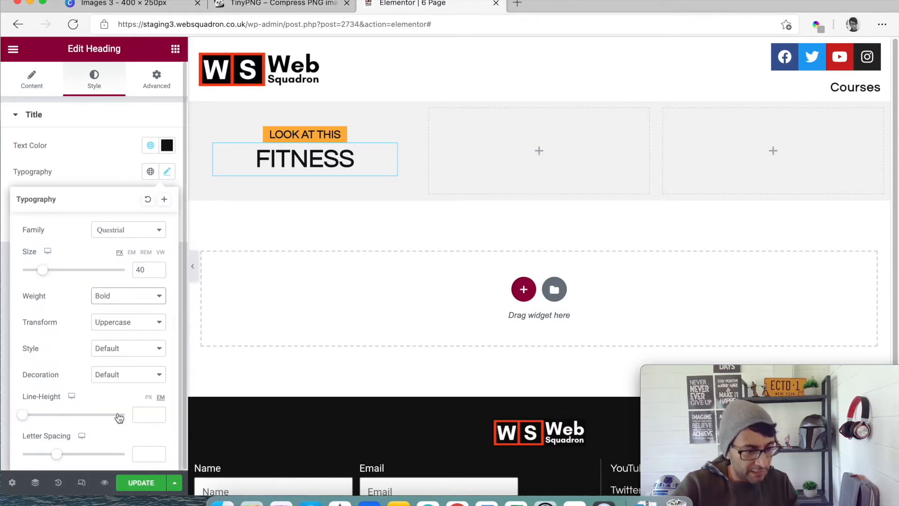
left_click(132, 296)
left_click(134, 390)
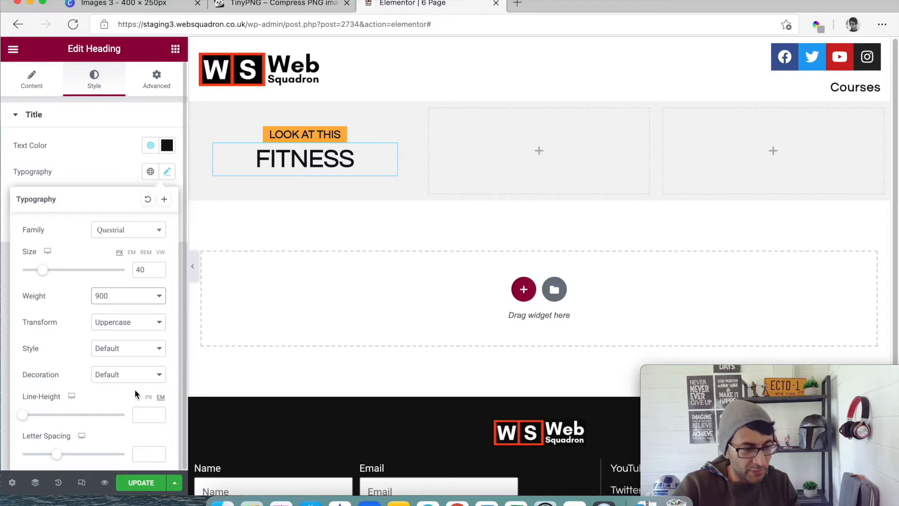
- Give the "Fitness" heading the Londrina Solid font with a line height of 1.1 em and letter spacing of 5.8
left_click(125, 229)
type("lond")
left_click(136, 329)
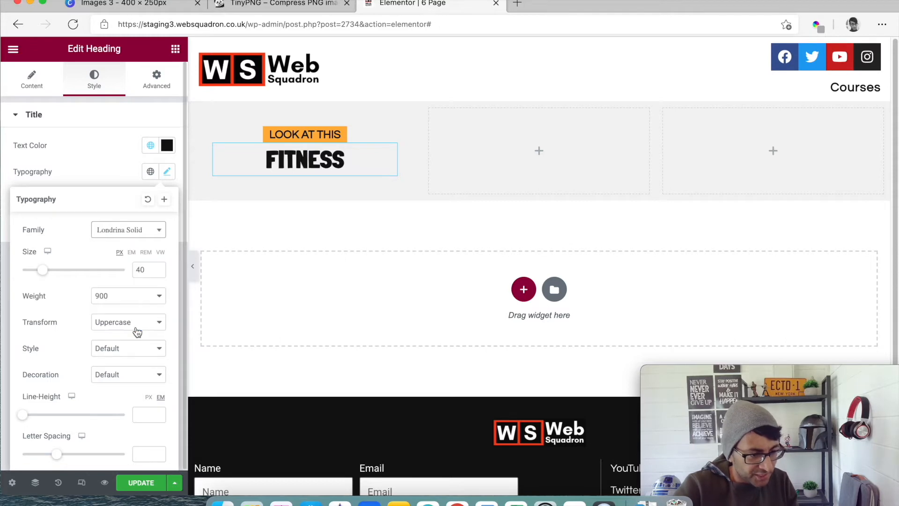
left_click_drag(24, 416, 34, 418)
left_click_drag(57, 459, 99, 459)
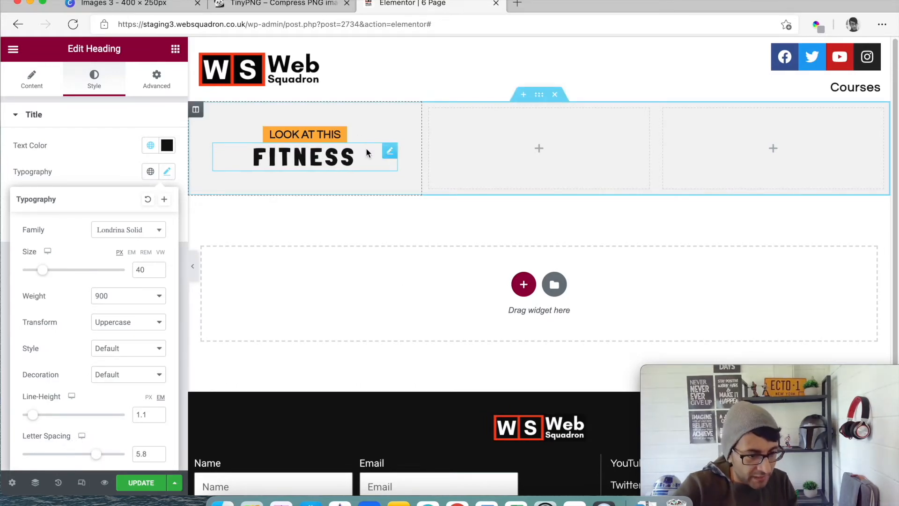
- Unlink the "Fitness" heading's margin values and set only its top margin to 7 px
left_click(388, 156)
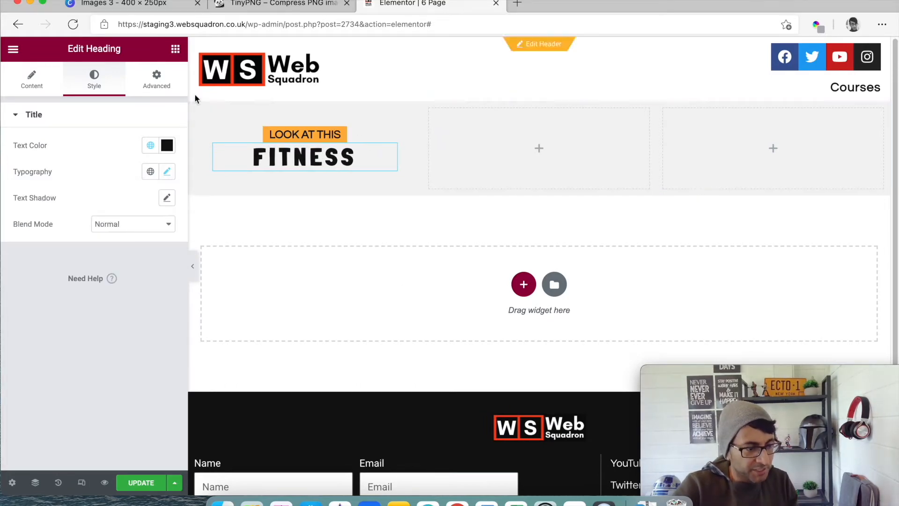
left_click(156, 80)
left_click(165, 162)
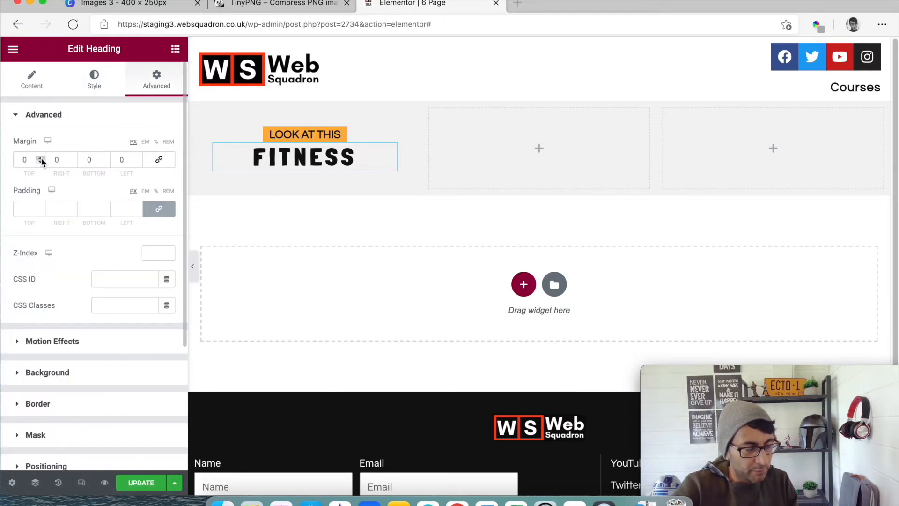
left_click(41, 158)
left_click(40, 158)
left_click(41, 157)
left_click(41, 158)
left_click(40, 158)
left_click(41, 158)
left_click(40, 158)
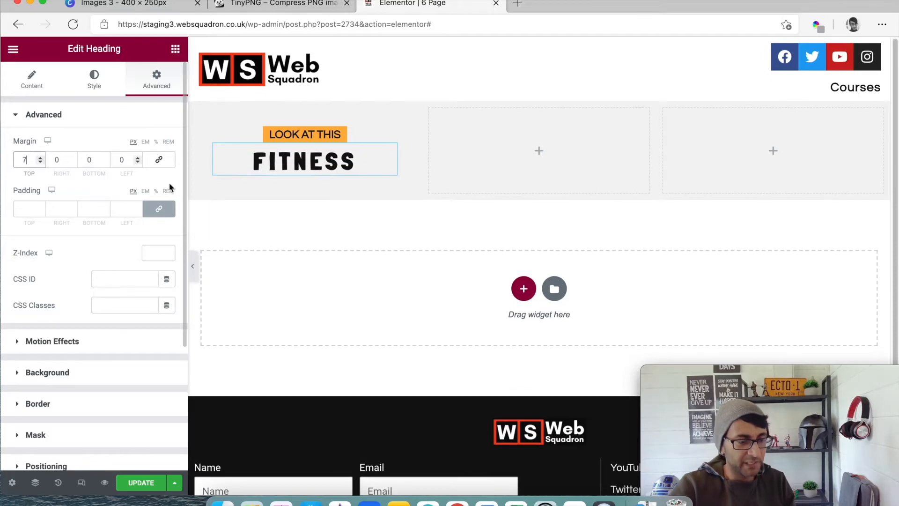
- Add a Social Icons widget below the "Fitness" heading in the first column
left_click(178, 51)
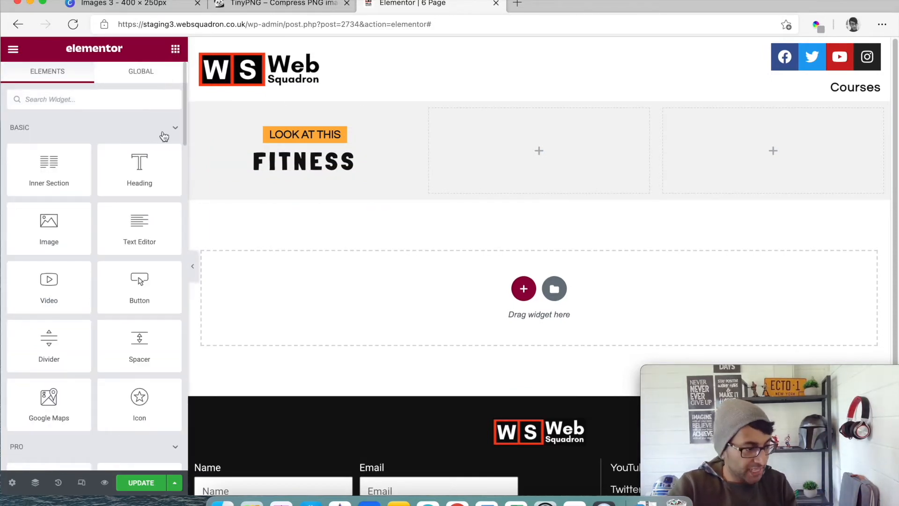
left_click(107, 102)
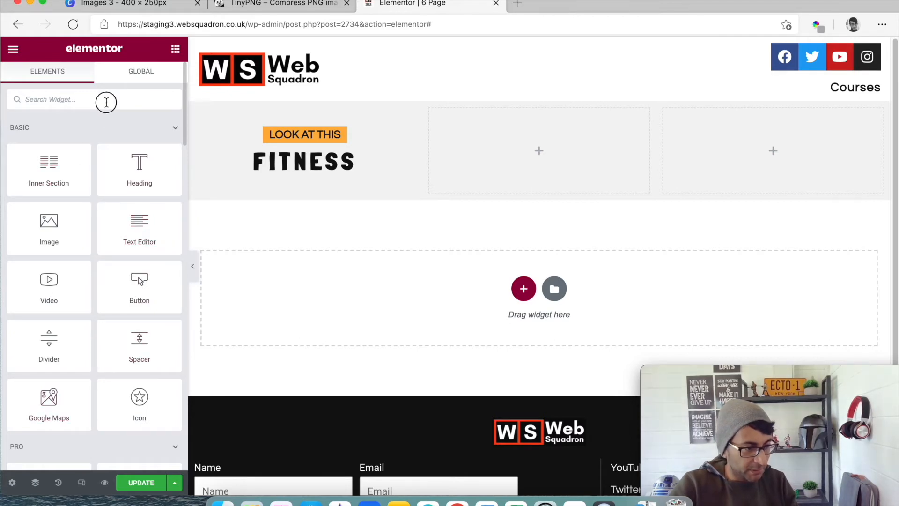
type("socia")
left_click_drag(29, 133, 323, 178)
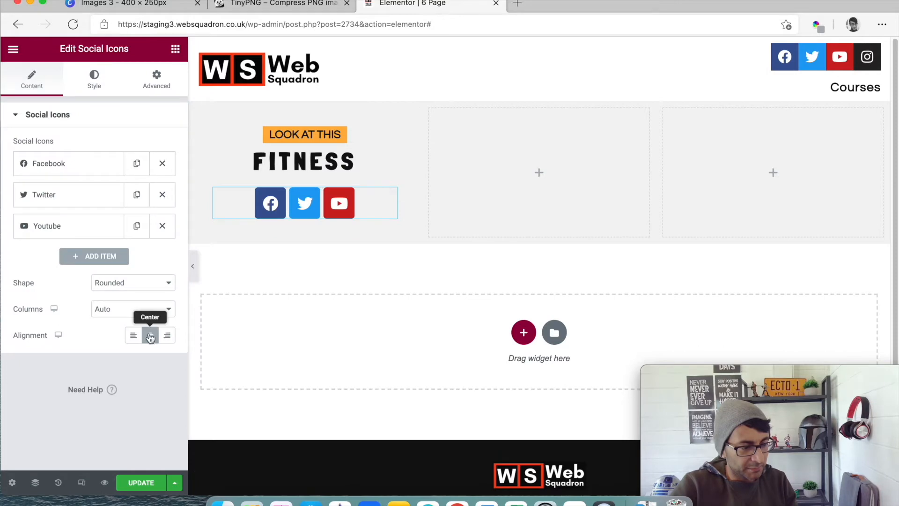
- Set the social icons' shape to Circle and their layout to 5 columns
left_click(135, 283)
left_click(113, 318)
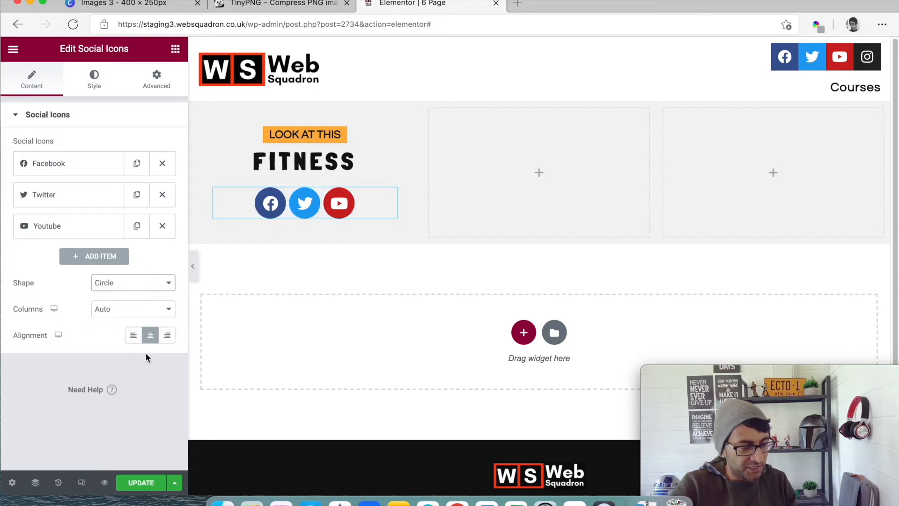
left_click(149, 310)
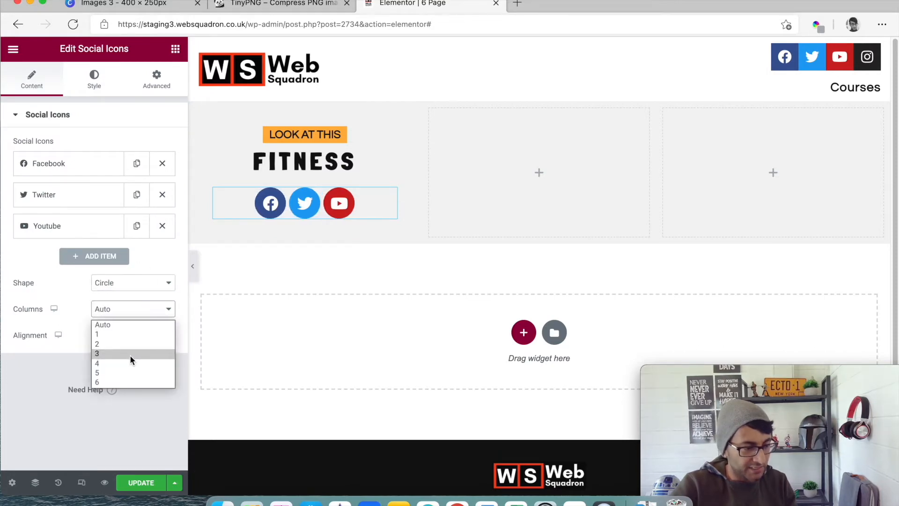
left_click(129, 374)
- Duplicate the Youtube item in the social icons list twice
left_click(137, 226)
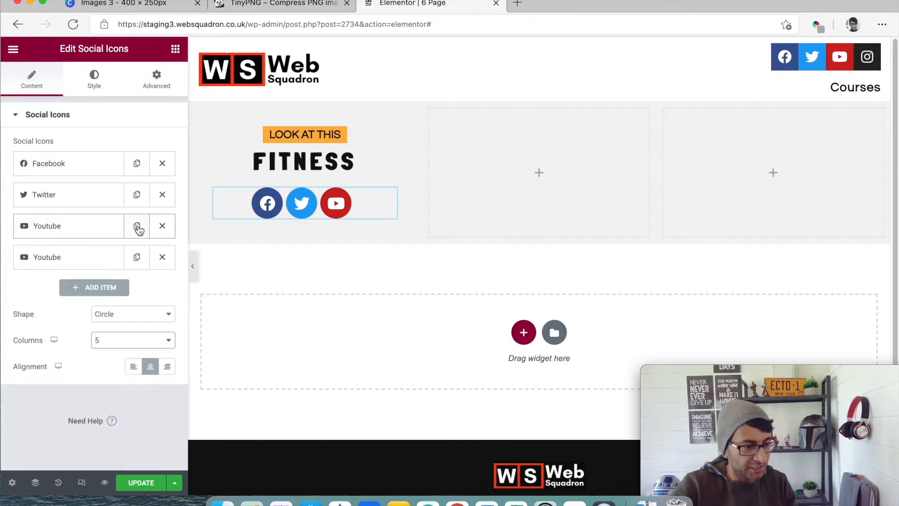
left_click(137, 257)
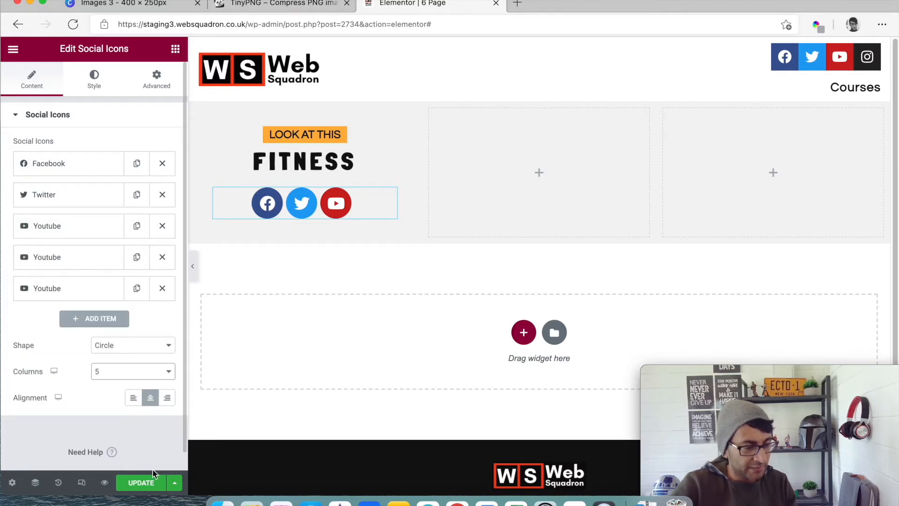
- Update the page and reload the editor
left_click(157, 480)
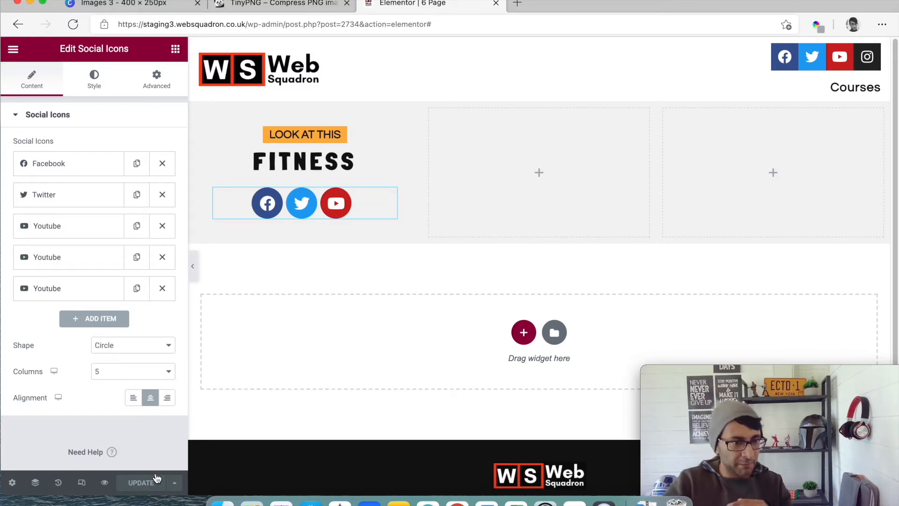
left_click(487, 29)
key("Return")
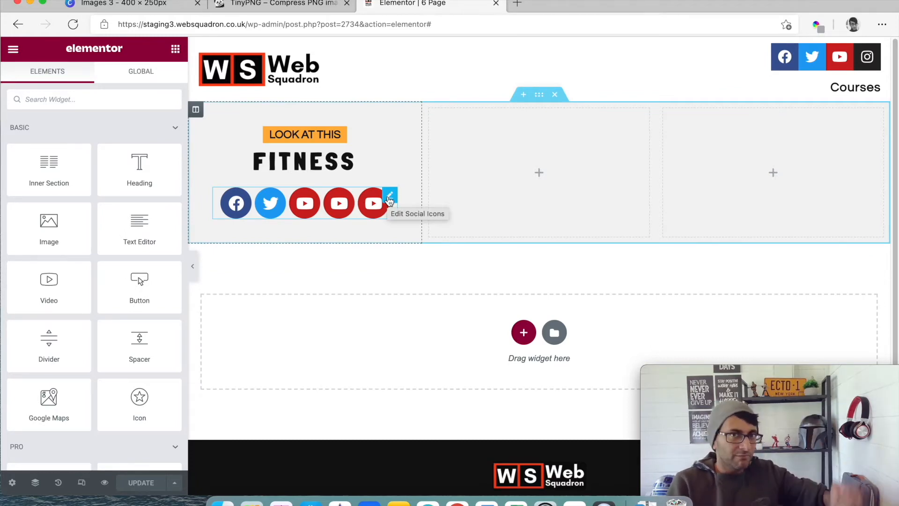
- Replace the fourth social icon with the Linkedin icon from the icon library
left_click(389, 197)
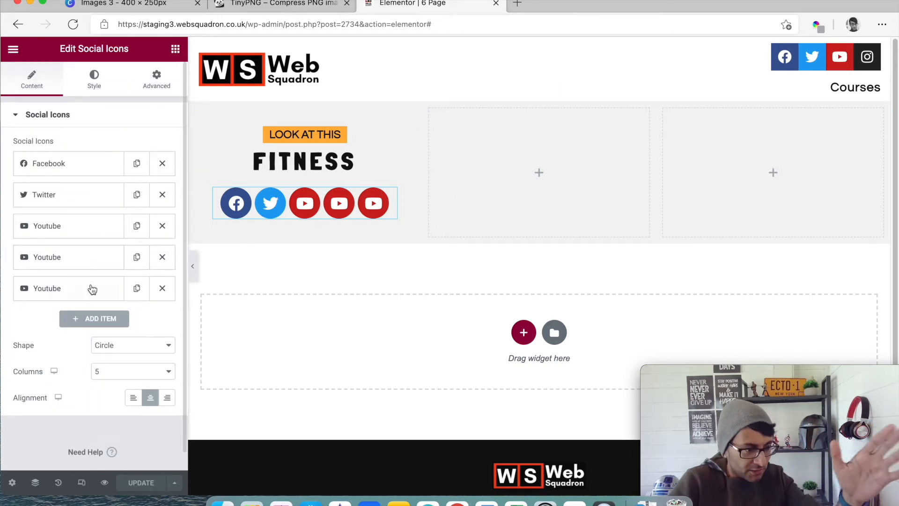
left_click(91, 257)
left_click(110, 313)
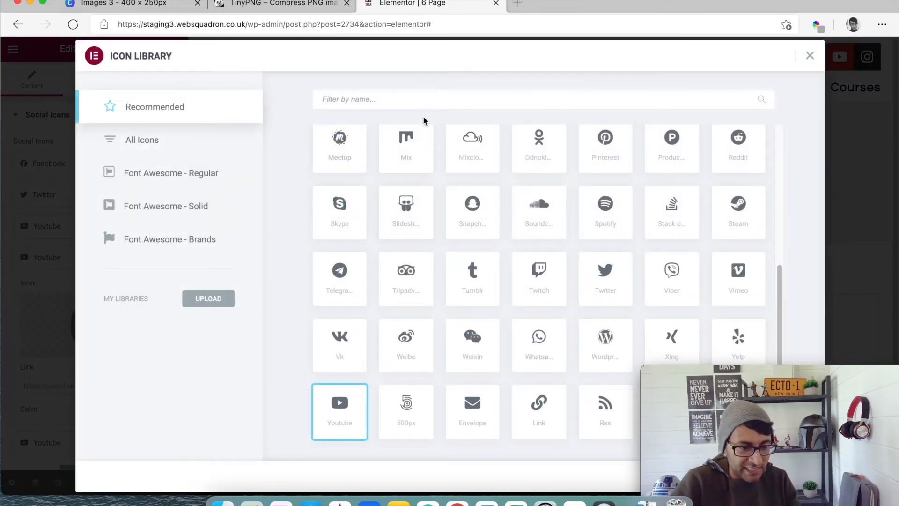
left_click(426, 99)
type("link")
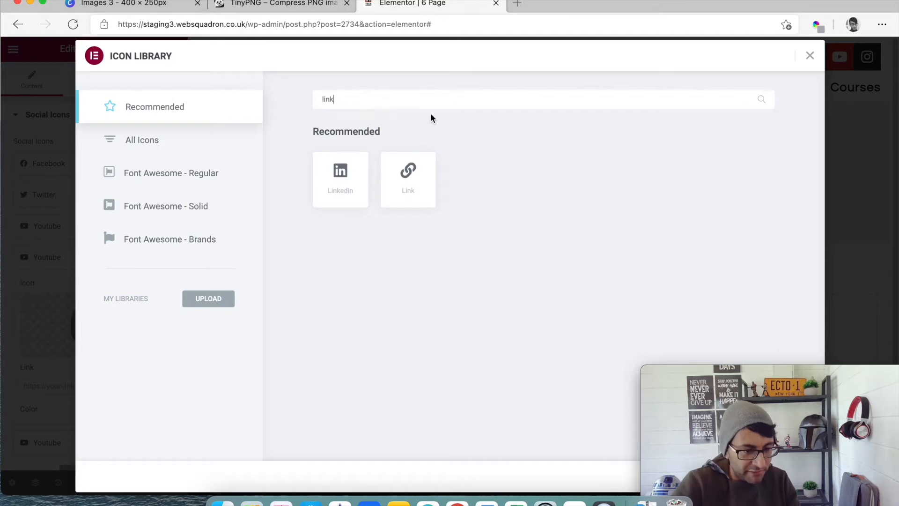
left_click(349, 180)
left_click_drag(730, 372, 475, 363)
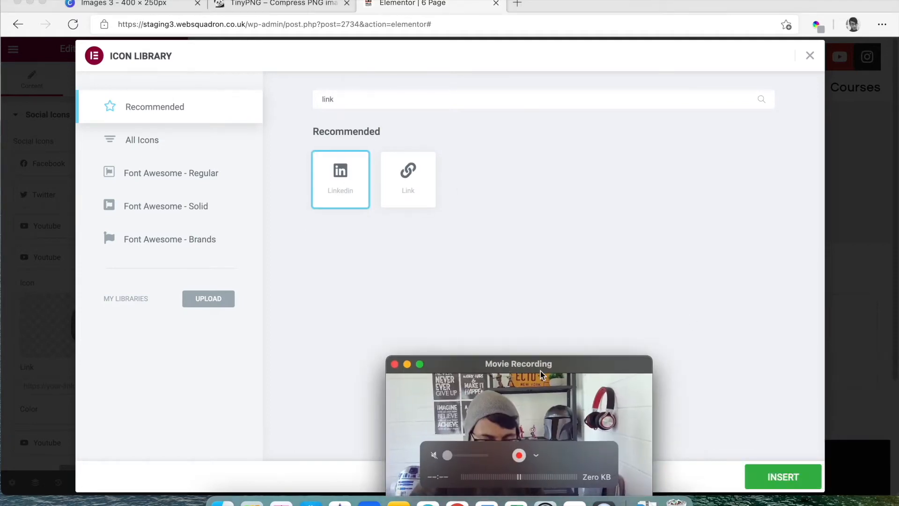
left_click(783, 479)
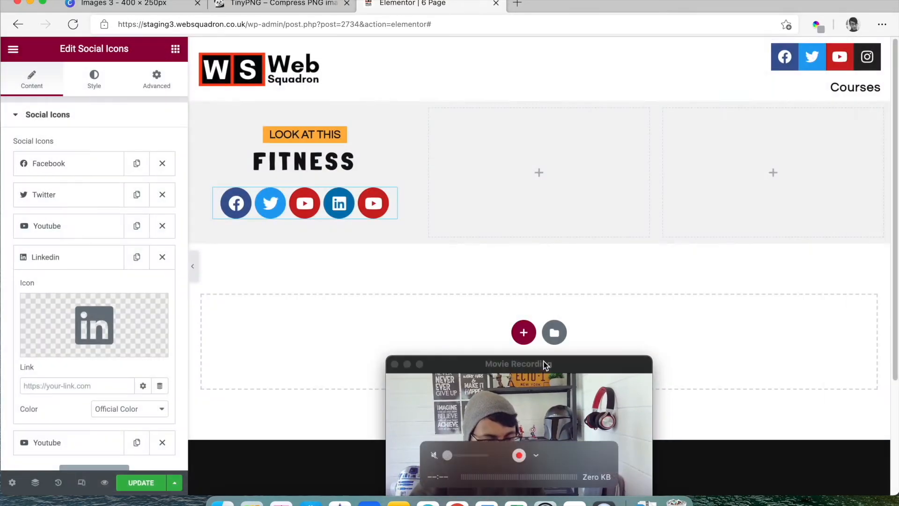
left_click_drag(542, 364, 674, 373)
left_click(56, 259)
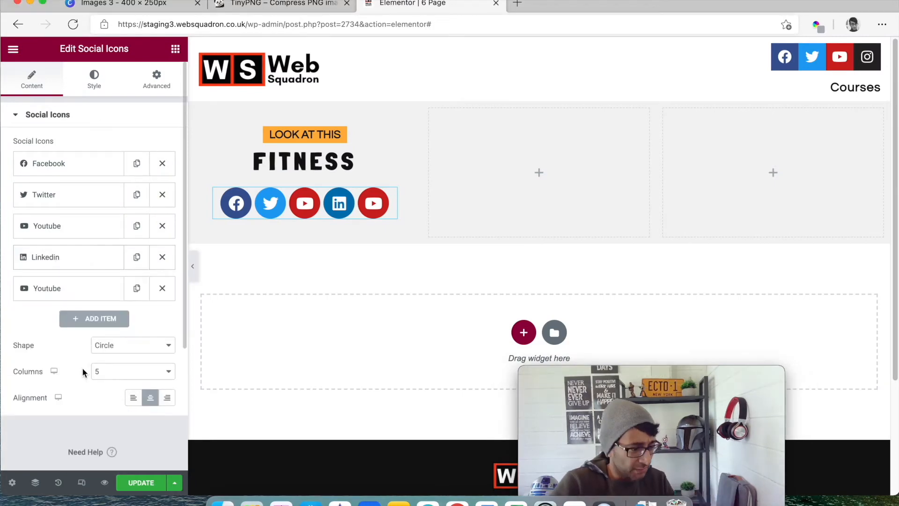
- Replace the fifth social icon with the Instagram icon from the icon library
left_click(74, 292)
left_click(94, 355)
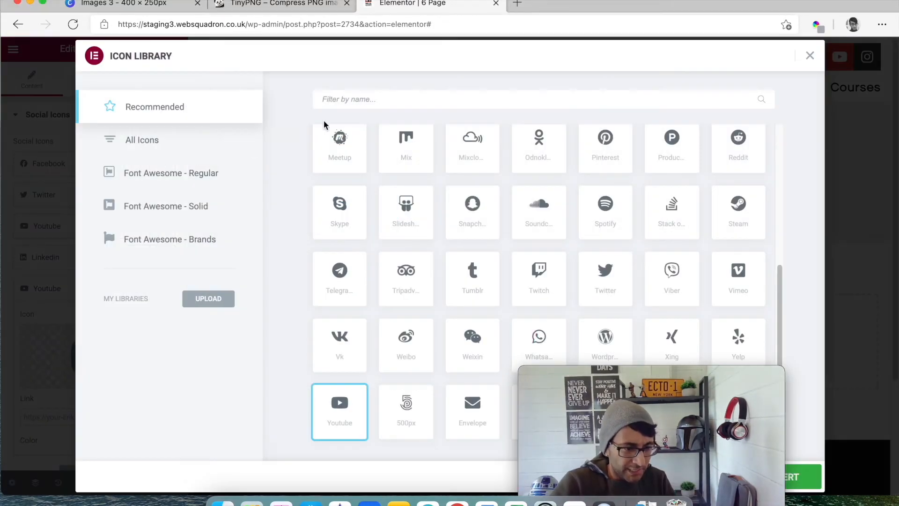
type("insta")
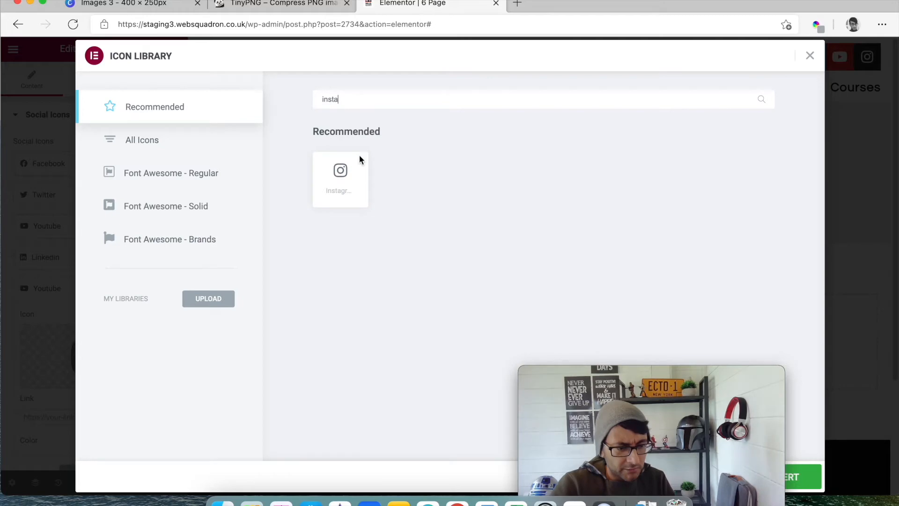
mouse_move(719, 377)
left_click_drag(719, 377, 776, 367)
left_click(802, 476)
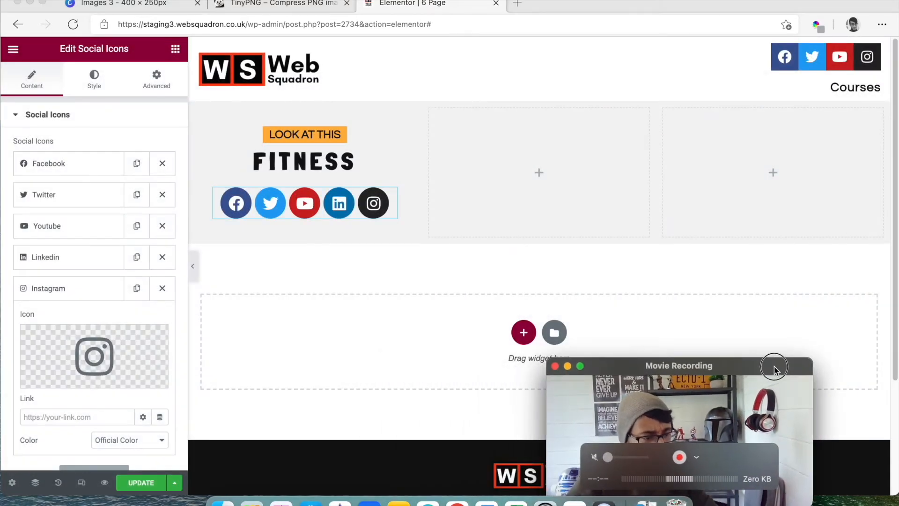
- Switch the social icons' color mode to Custom
left_click(99, 81)
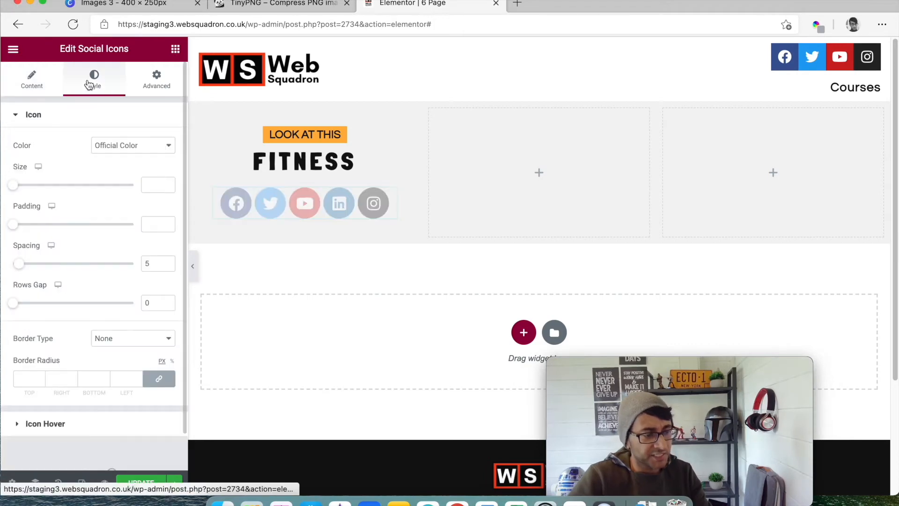
left_click(141, 149)
left_click(137, 170)
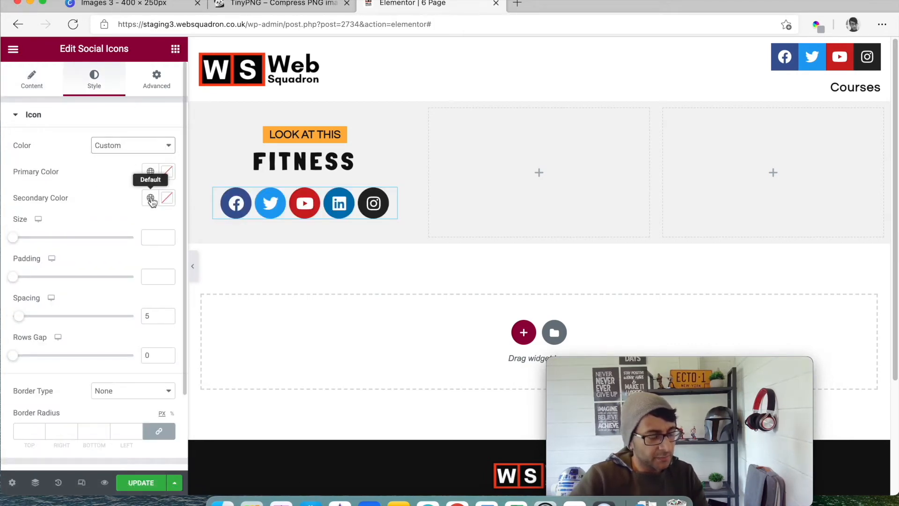
- Set the social icons' secondary color to the global color New Item #4 (#F3F3F3)
left_click(151, 199)
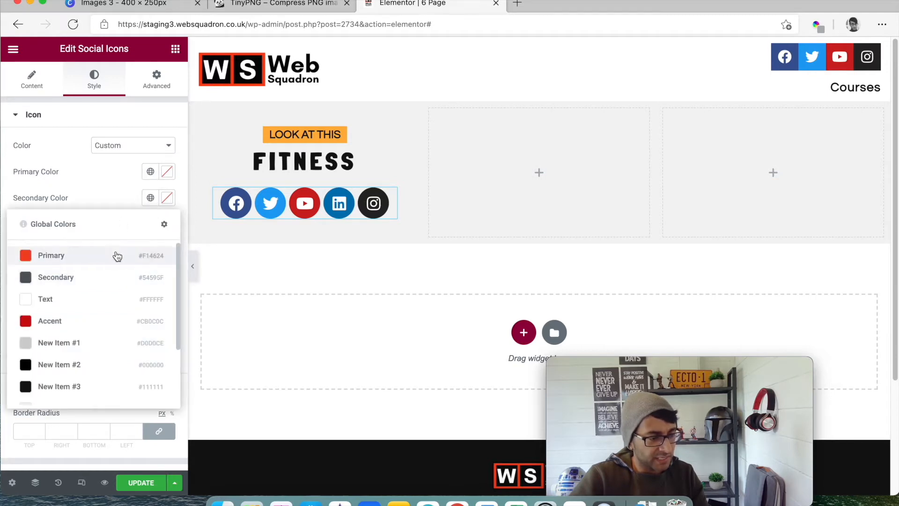
scroll(100, 337, "down", 3)
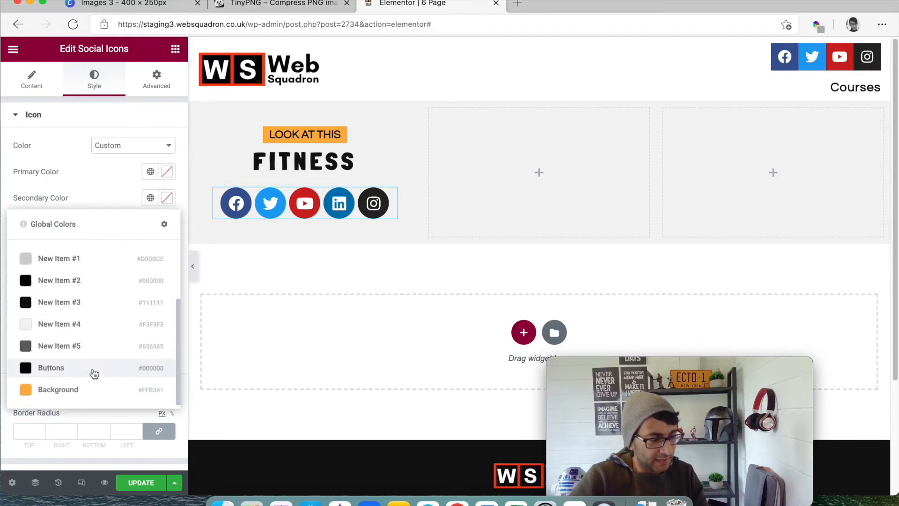
left_click(107, 329)
- Set the social icons' primary color to global New Item #4 (#F3F3F3) and their secondary color to New Item #3 (#111111)
left_click(150, 171)
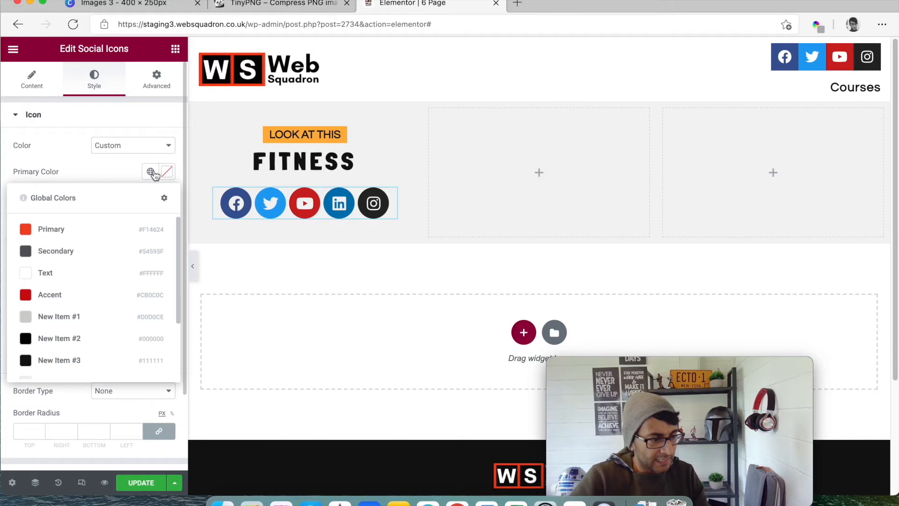
scroll(85, 285, "down", 2)
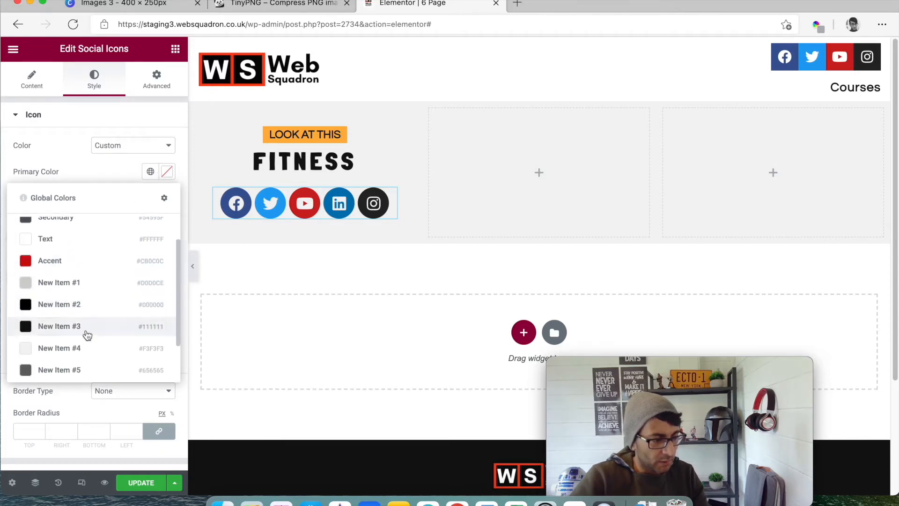
left_click(89, 344)
left_click(150, 197)
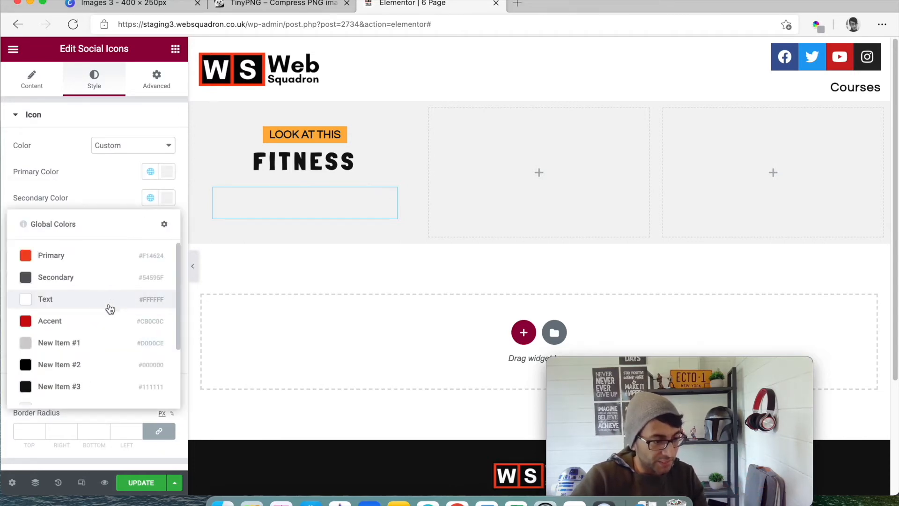
scroll(106, 356, "down", 2)
left_click(113, 302)
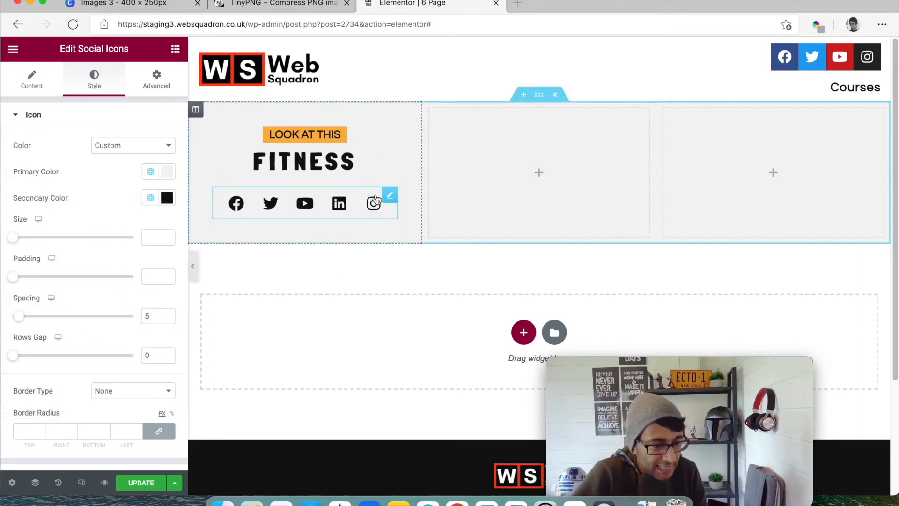
- Unlink the social icons' margin and padding values and set their top margin to -18 px
left_click(156, 79)
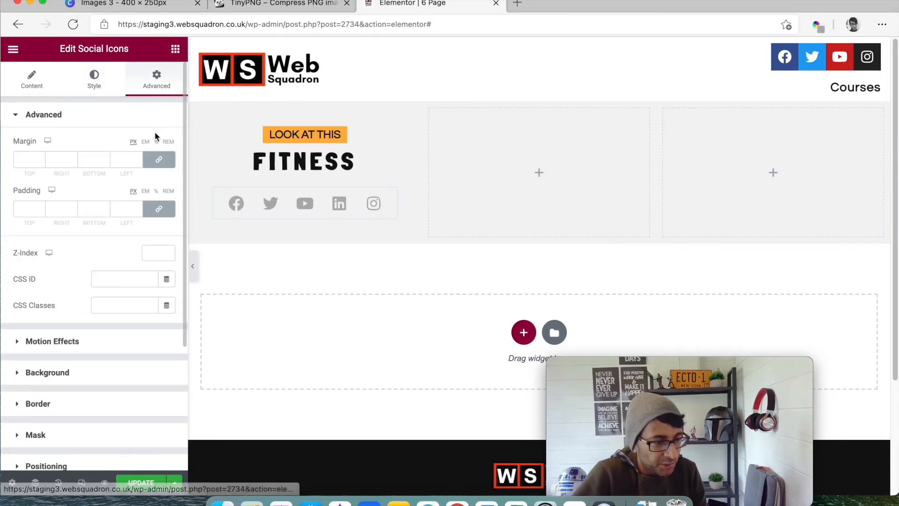
left_click(168, 157)
left_click(160, 213)
left_click(41, 162)
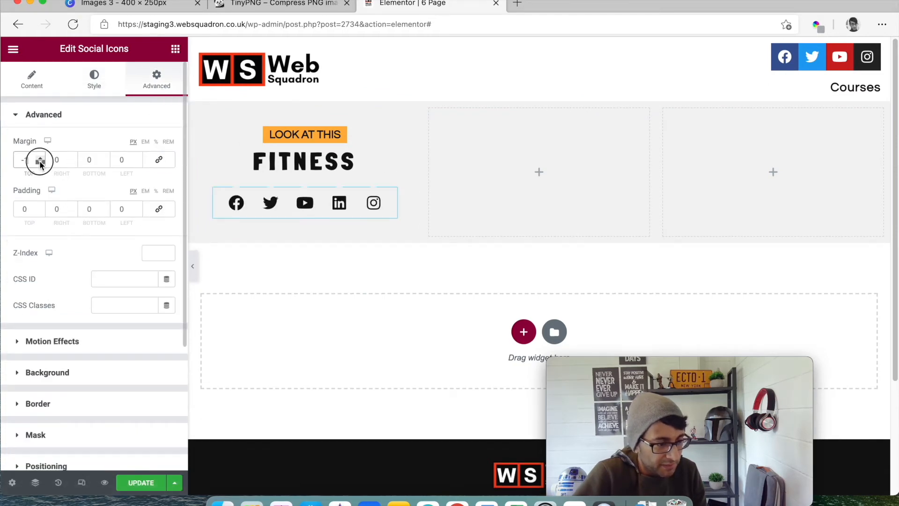
left_click(40, 162)
left_click(40, 161)
left_click(40, 162)
left_click(40, 161)
left_click(40, 162)
left_click(40, 162)
left_click(40, 161)
left_click(40, 162)
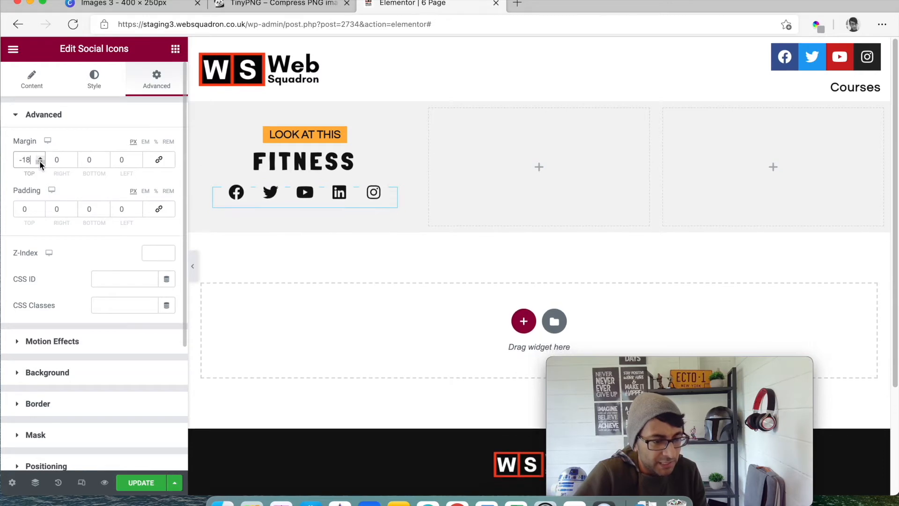
- Add an Image widget below the social icons and fill it with Images-1.png from the media library
left_click(175, 48)
left_click_drag(66, 225, 327, 202)
left_click(114, 193)
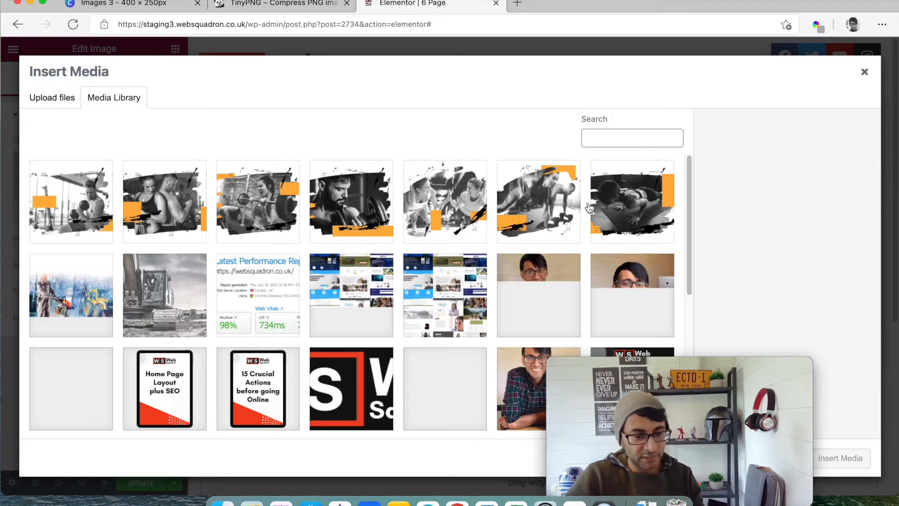
left_click(547, 206)
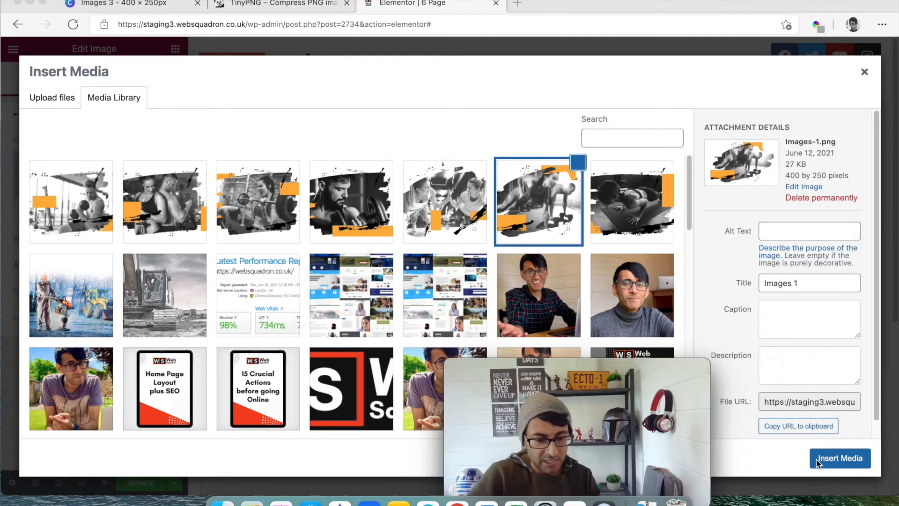
left_click(831, 468)
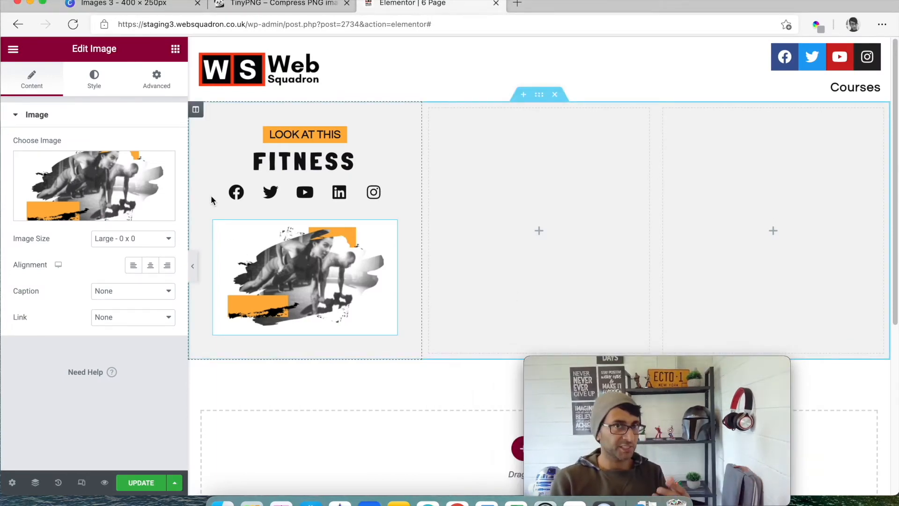
- Give the first column a classic background in the white global color
left_click(196, 110)
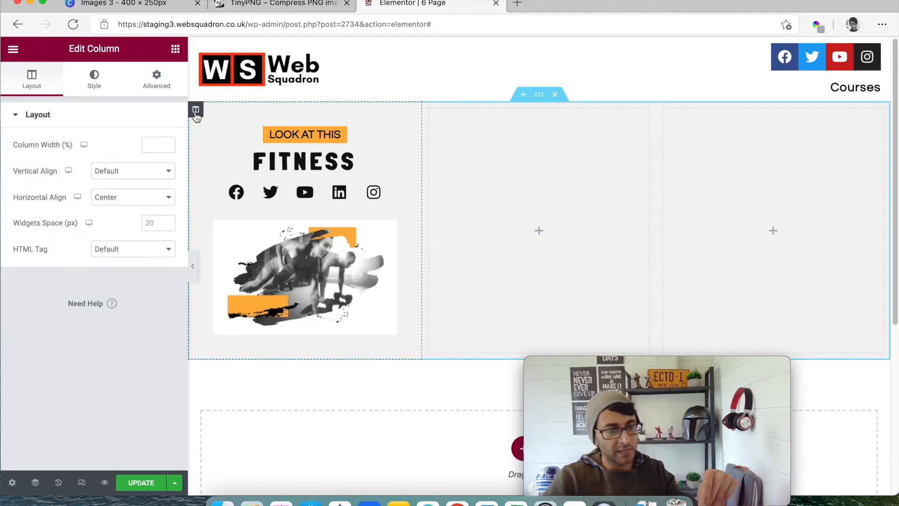
left_click(156, 89)
left_click(94, 80)
left_click(133, 173)
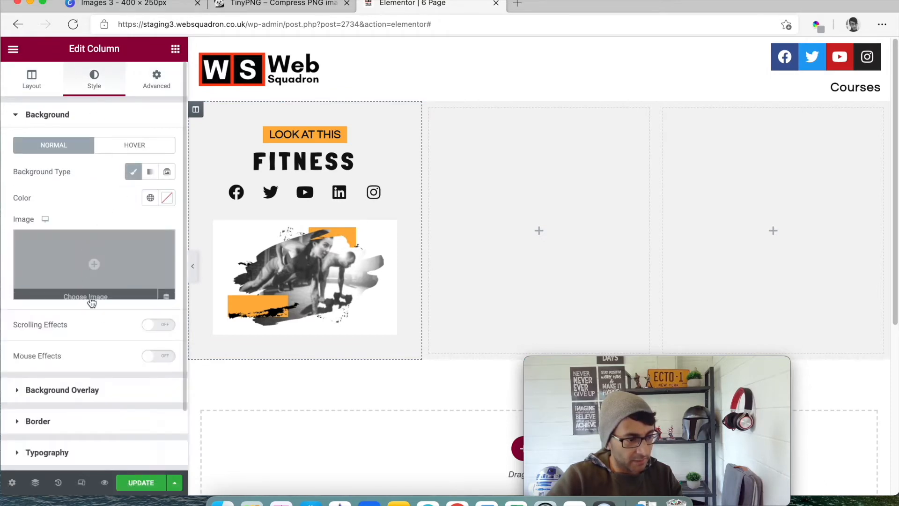
left_click(150, 198)
left_click(99, 302)
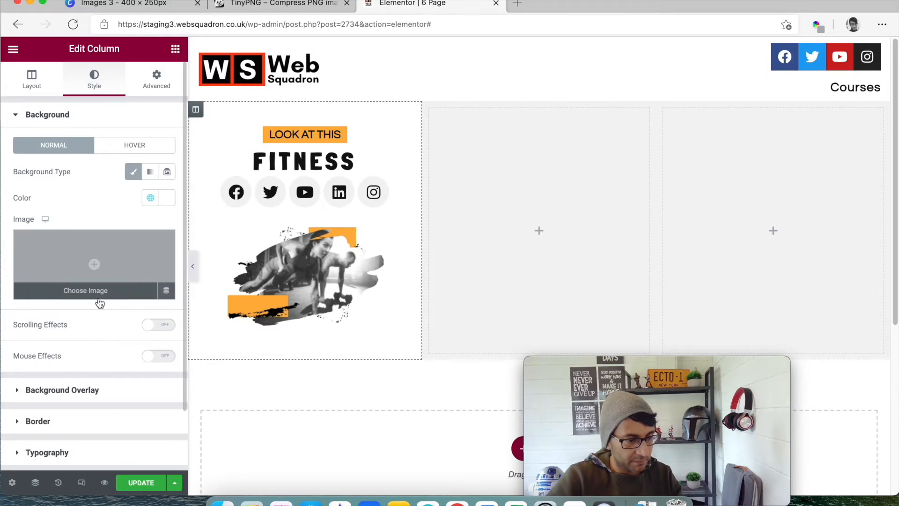
- Set the first column's margin to 40 px and its padding to 20 px on all sides
left_click(164, 88)
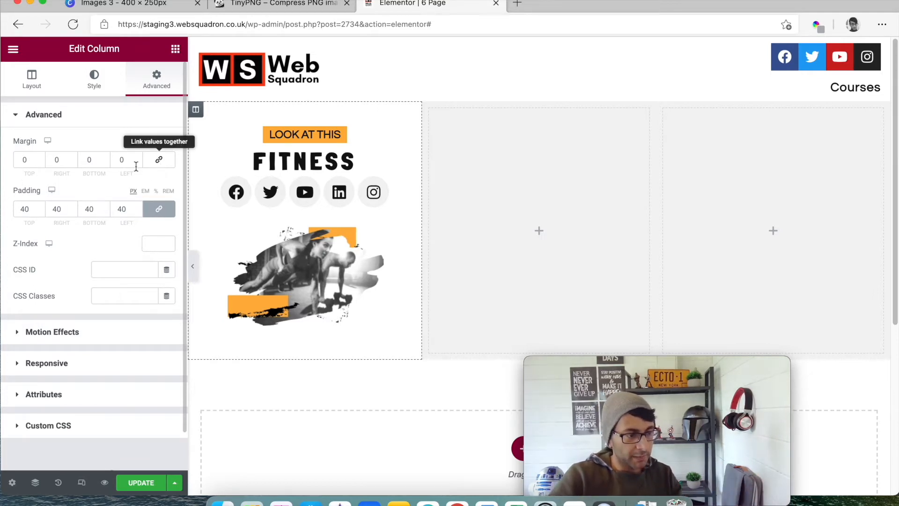
left_click(159, 159)
type("40")
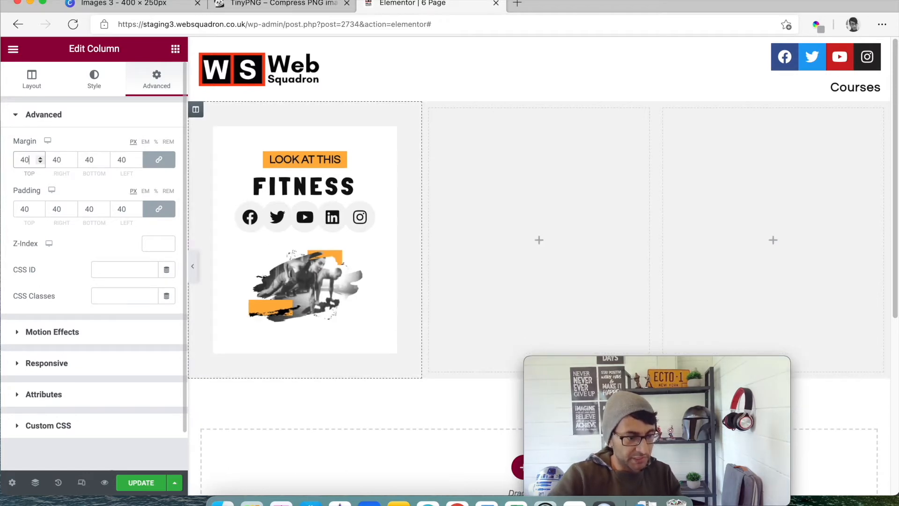
double_click(26, 209)
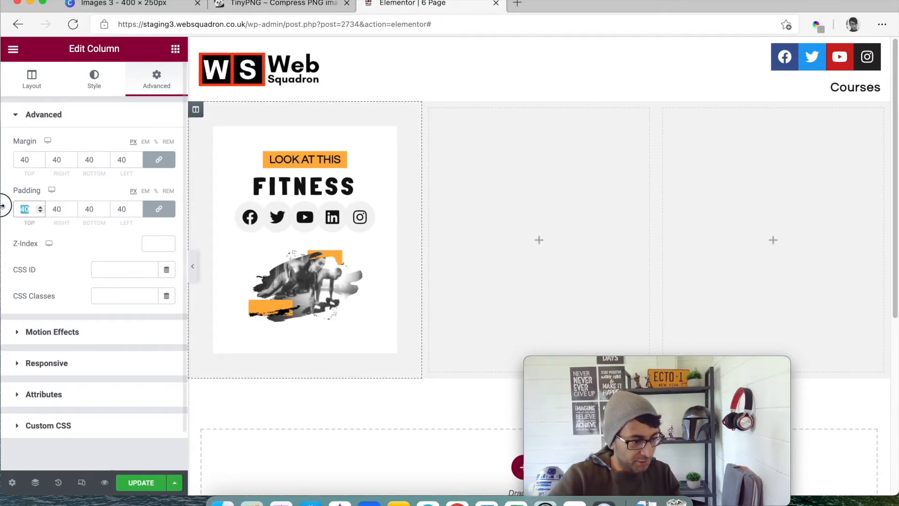
type("20")
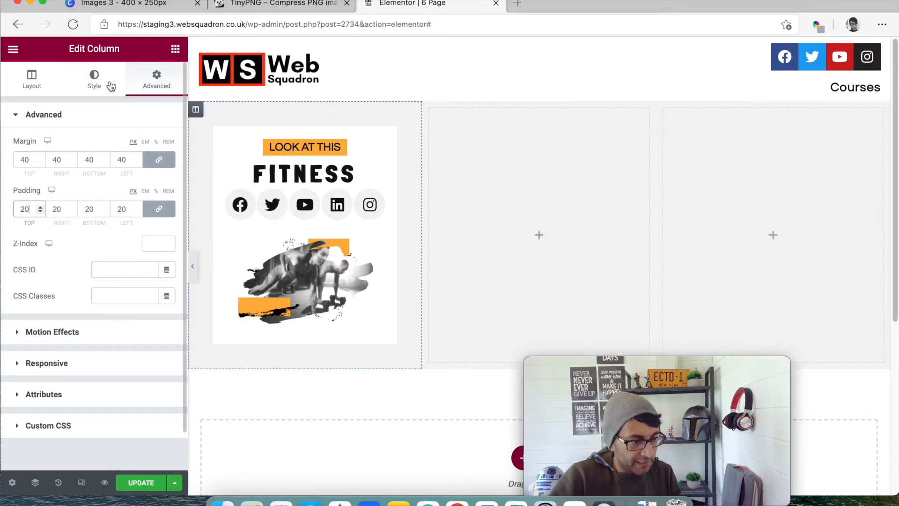
- Try a solid black border 5 px wide on the first column, and return the border type to None
left_click(91, 83)
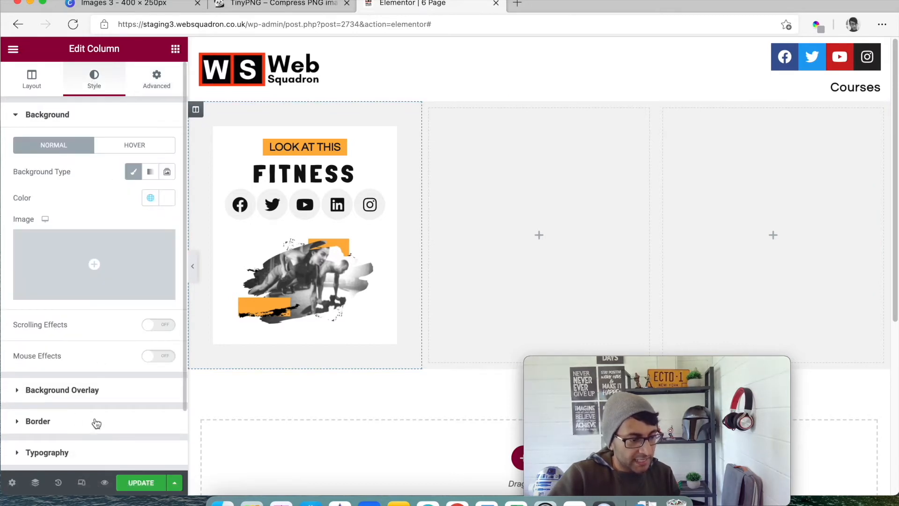
left_click(96, 422)
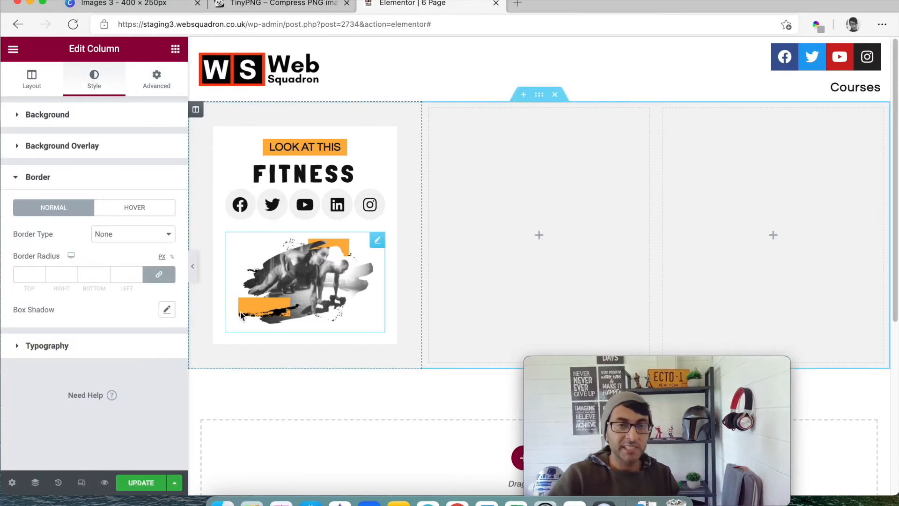
left_click(101, 239)
left_click(105, 256)
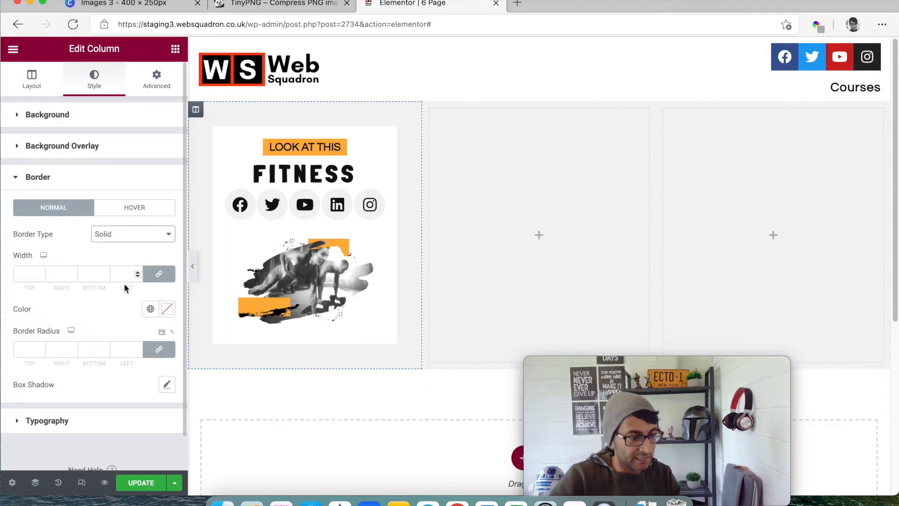
left_click(150, 308)
left_click(83, 265)
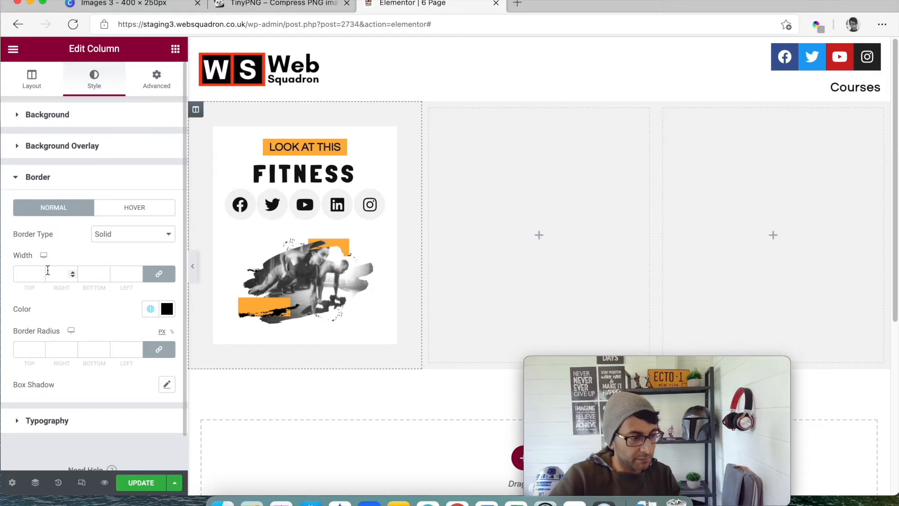
double_click(13, 271)
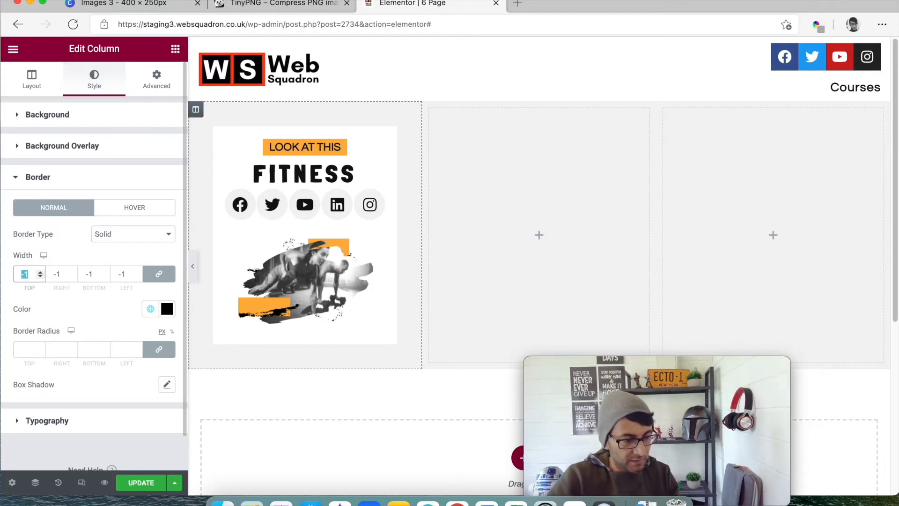
type("5")
left_click(125, 242)
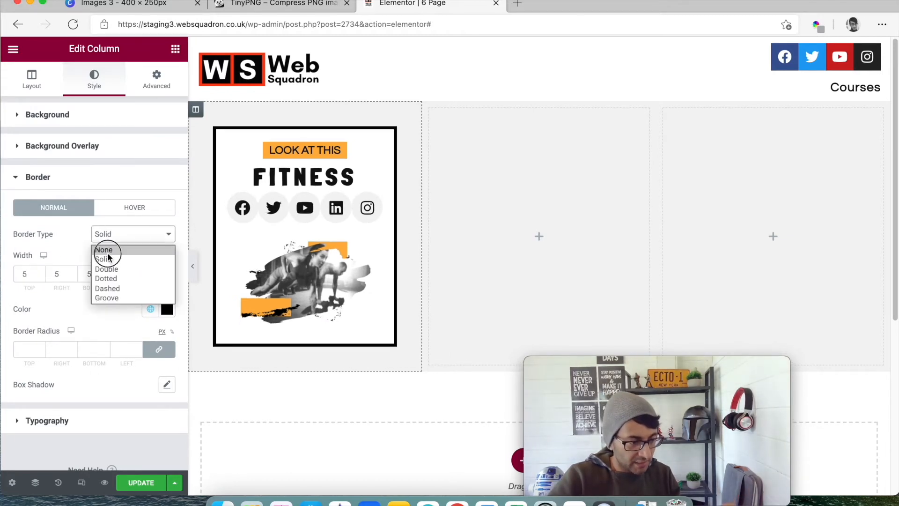
left_click(108, 249)
- Add a box shadow to the first column with color rgba(0, 0, 0, 0.33) and horizontal and vertical offsets of 3
left_click(167, 311)
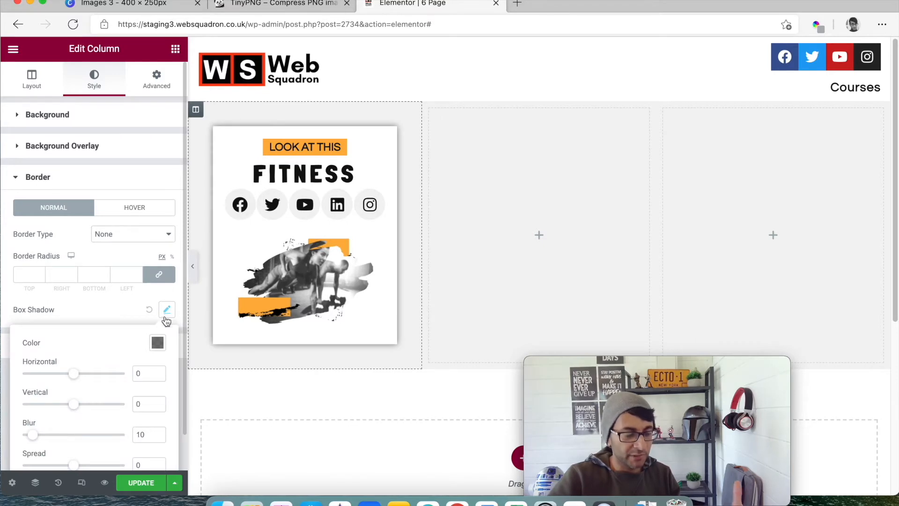
left_click(159, 349)
left_click_drag(161, 294, 141, 295)
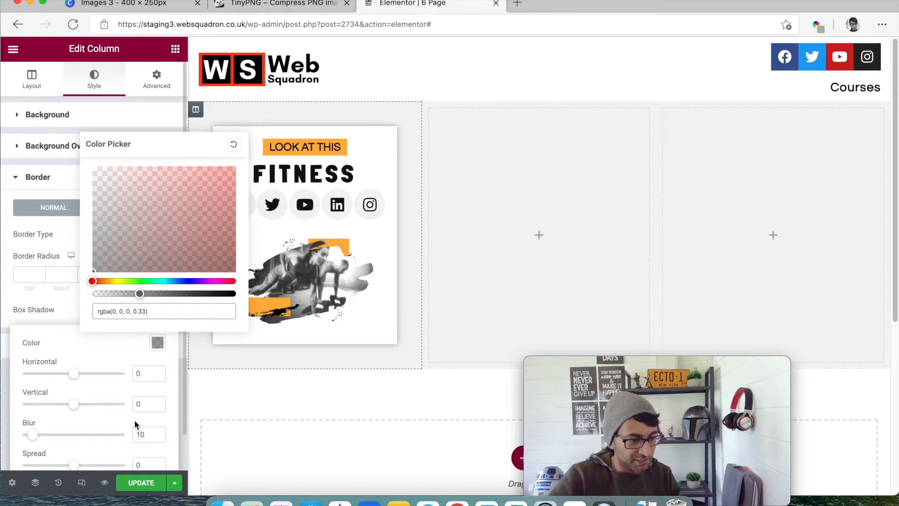
left_click(158, 406)
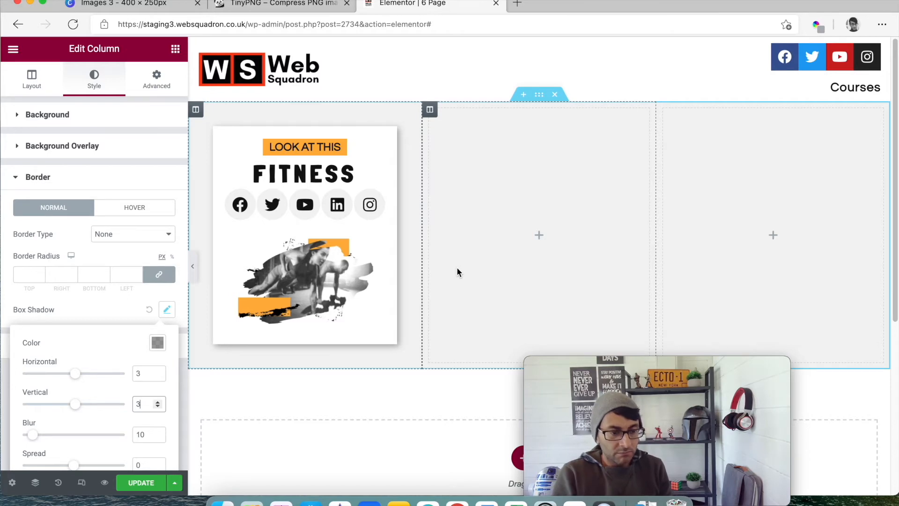
- Duplicate the finished Fitness column twice within the section
right_click(195, 112)
left_click(230, 142)
right_click(196, 109)
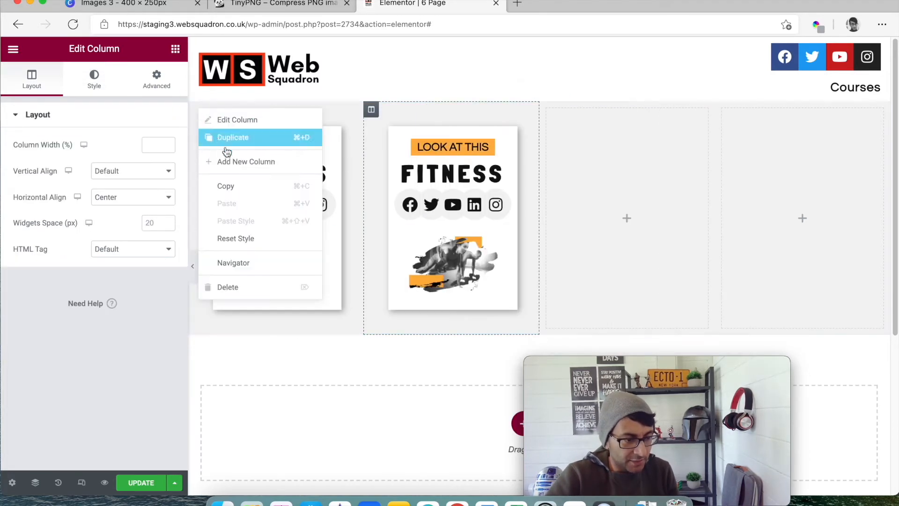
left_click(238, 145)
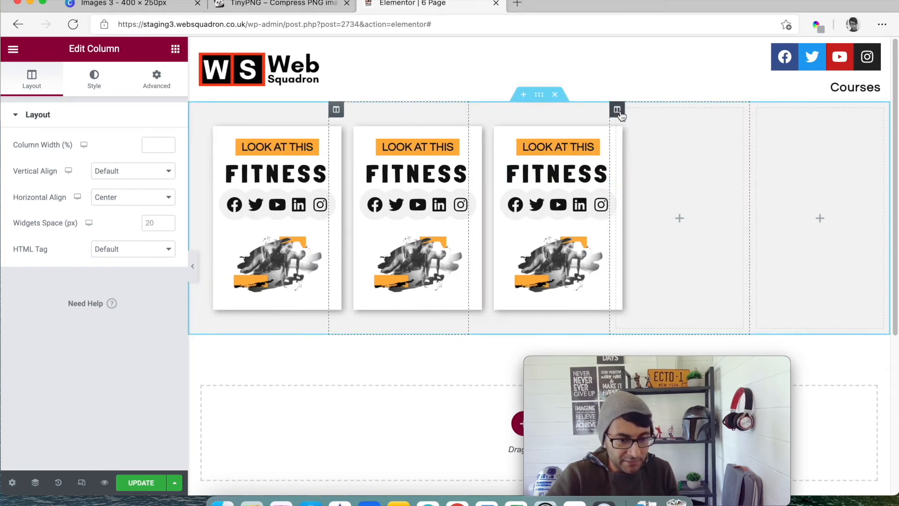
- Delete the two empty columns from the section
right_click(617, 109)
left_click(669, 287)
right_click(722, 109)
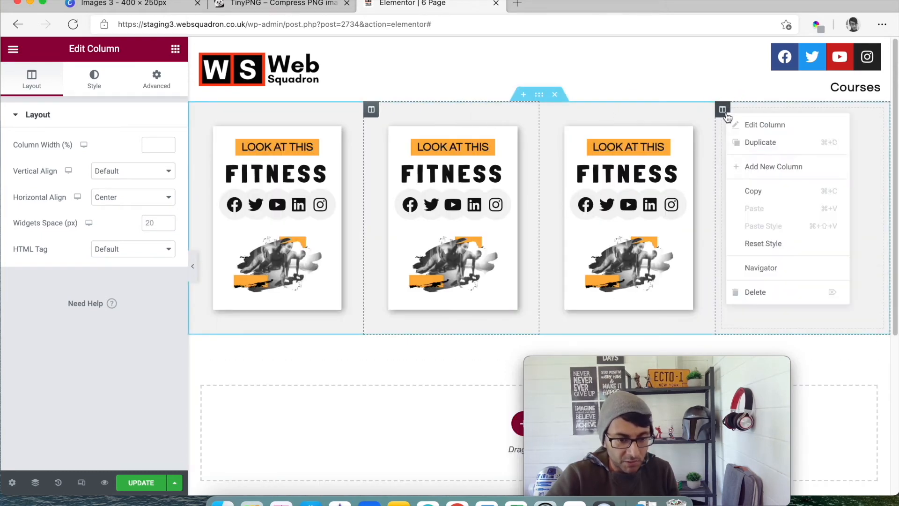
left_click(769, 287)
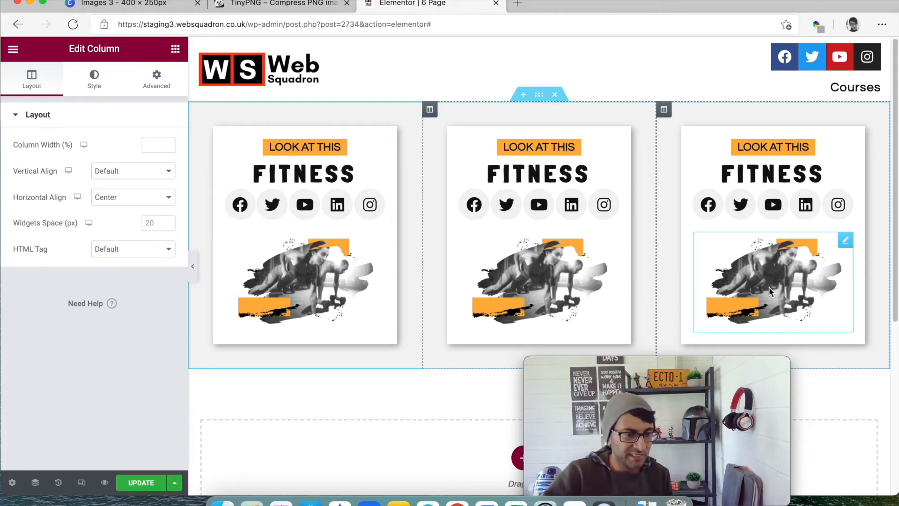
- Set the primary color of the first card's social icons to the white global color
left_click(378, 208)
left_click(94, 78)
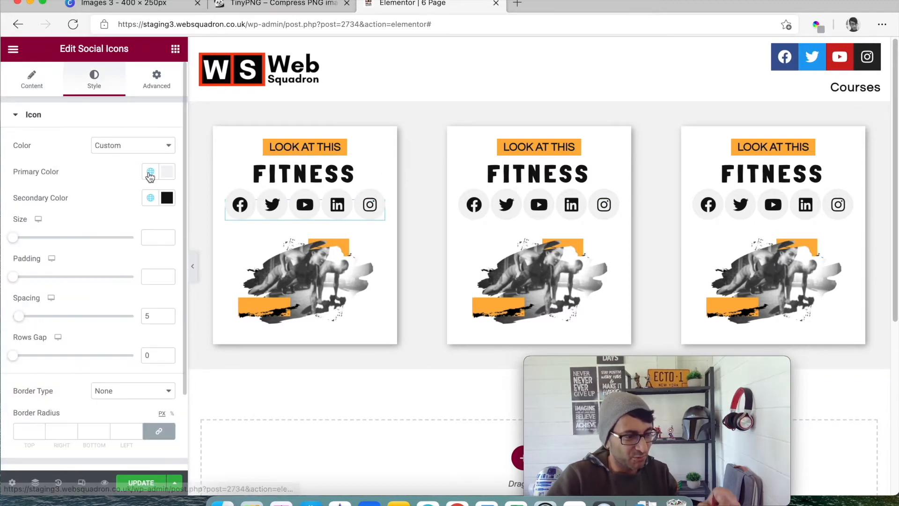
left_click(150, 171)
left_click(105, 274)
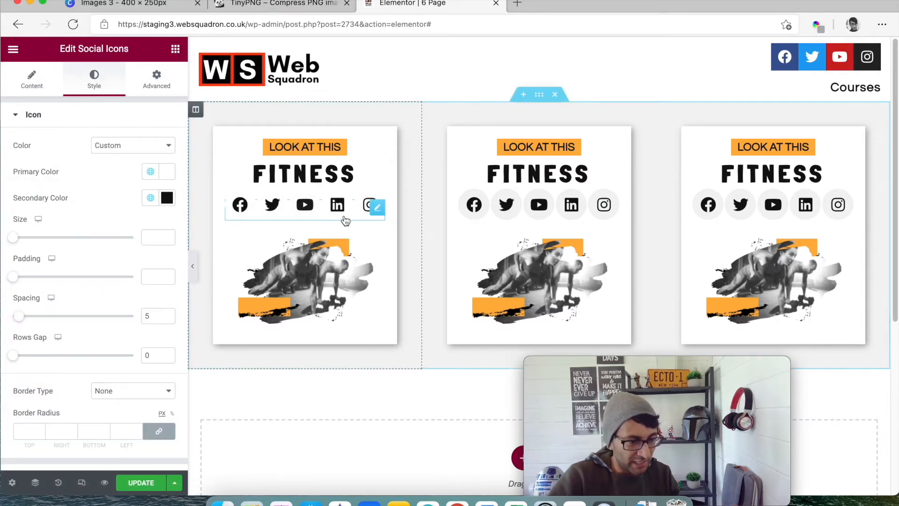
- Copy the first card's social icons and paste their style onto the social icons of the other two cards
right_click(373, 206)
left_click(404, 263)
right_click(541, 207)
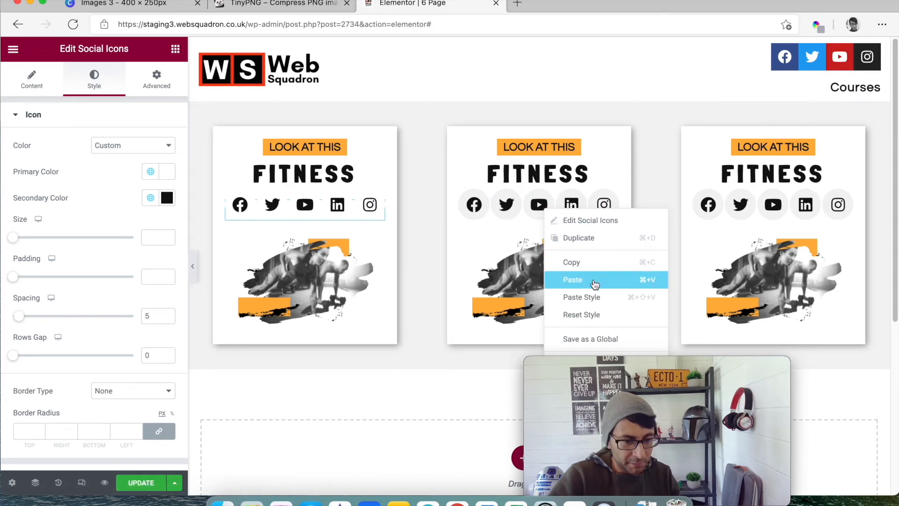
left_click(600, 303)
right_click(782, 209)
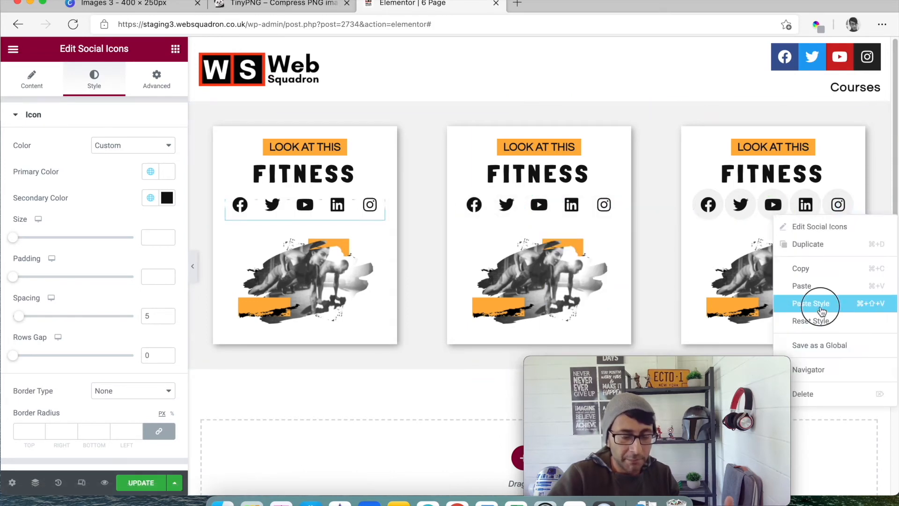
left_click(817, 302)
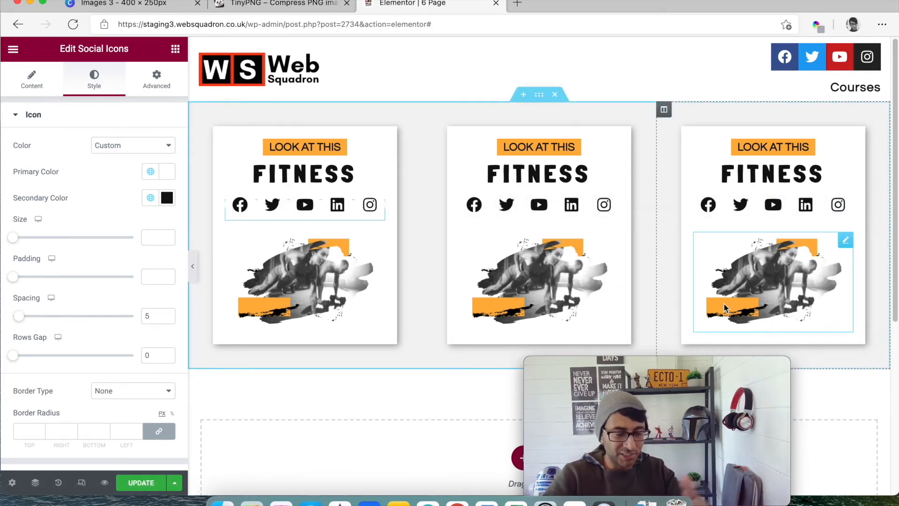
mouse_move(787, 494)
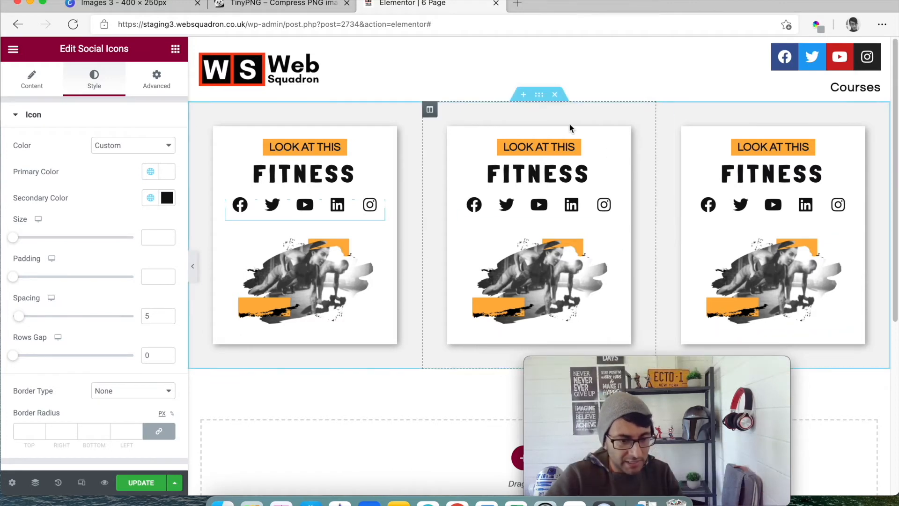
mouse_move(694, 380)
left_click_drag(675, 366, 809, 389)
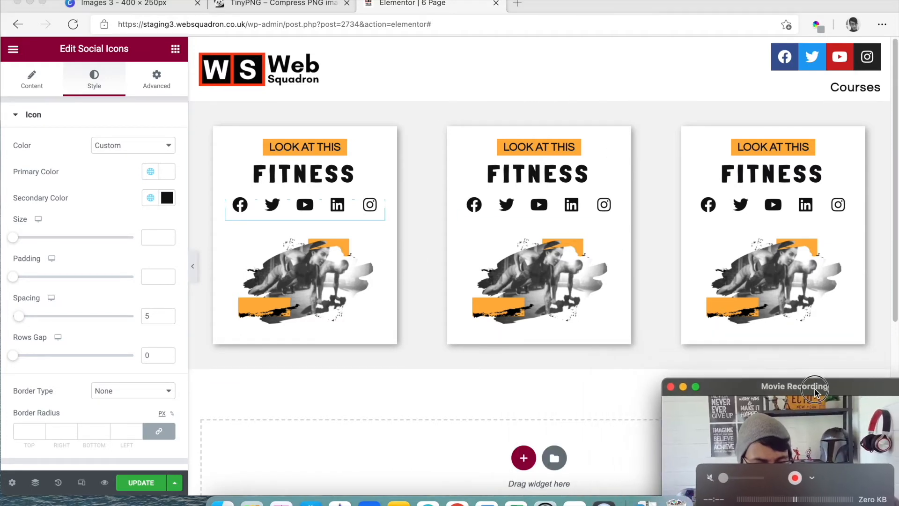
- Add a new two-column section beneath the section of three Fitness cards
scroll(574, 316, "down", 1)
scroll(552, 348, "down", 1)
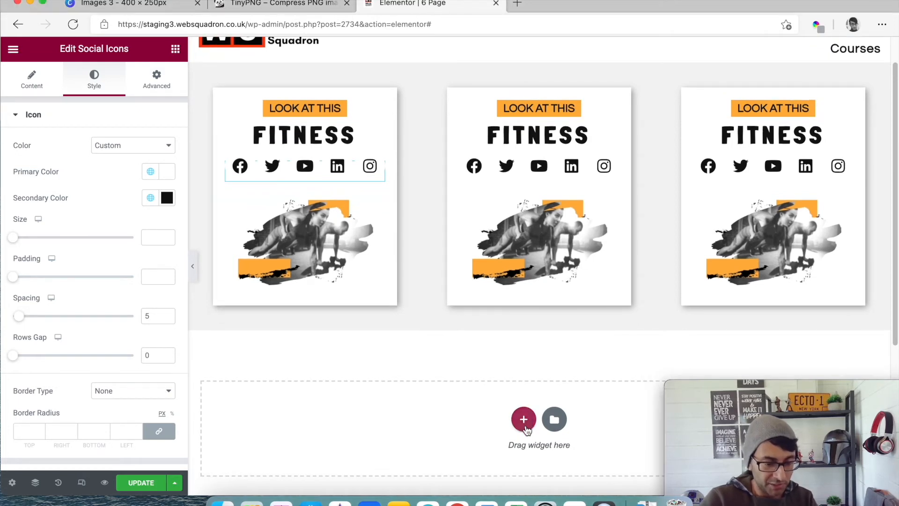
left_click(525, 423)
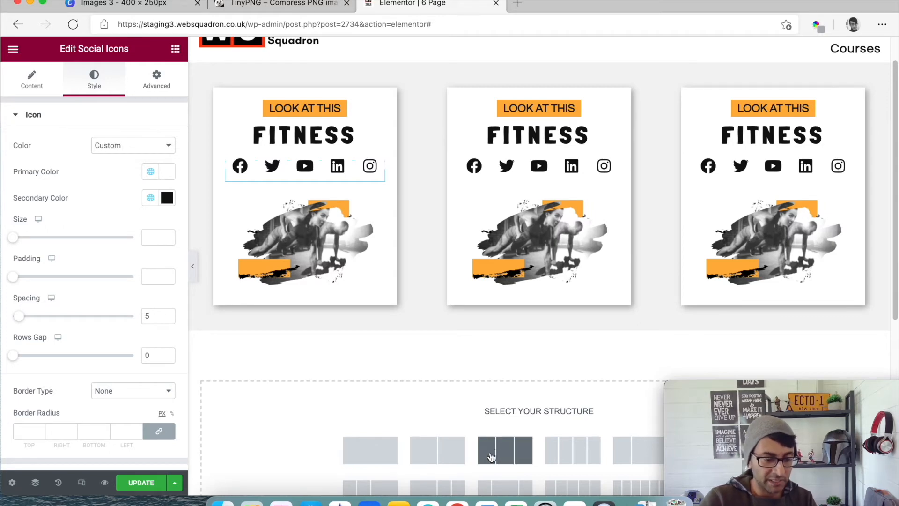
left_click(431, 457)
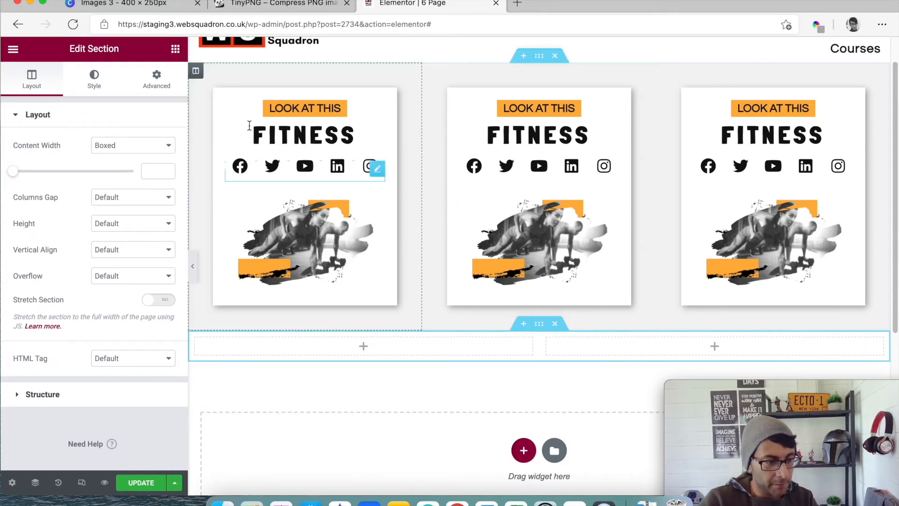
- Give the new two-column section a classic background in the light grey global color
left_click(93, 78)
left_click(116, 171)
scroll(136, 253, "down", 3)
scroll(141, 248, "up", 3)
left_click(150, 199)
scroll(118, 334, "down", 3)
left_click(117, 351)
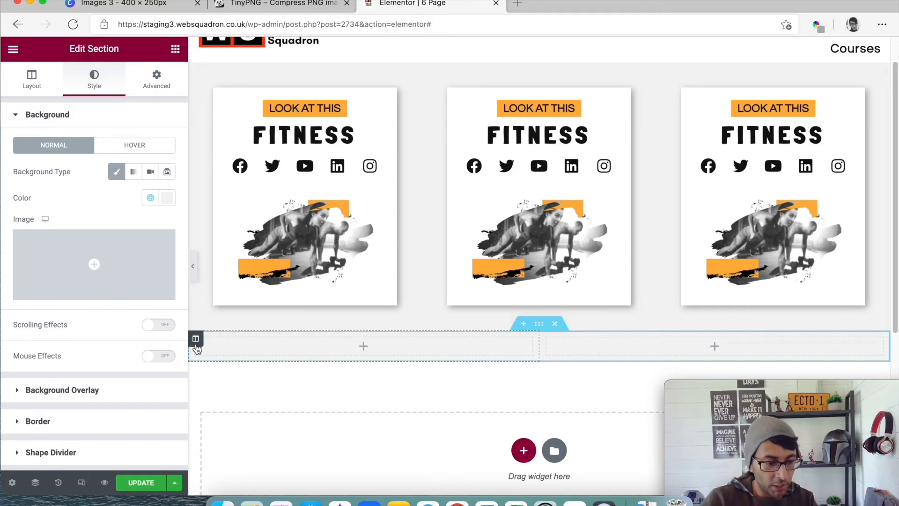
- Give the new section's first column the orange Background global color and margins of 100 px right and left, 0 top and bottom
left_click(196, 338)
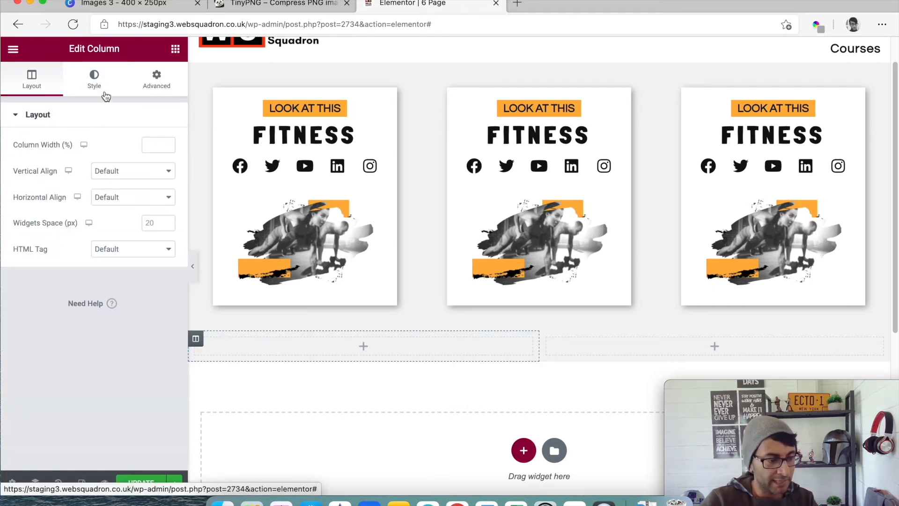
left_click(95, 85)
left_click(133, 173)
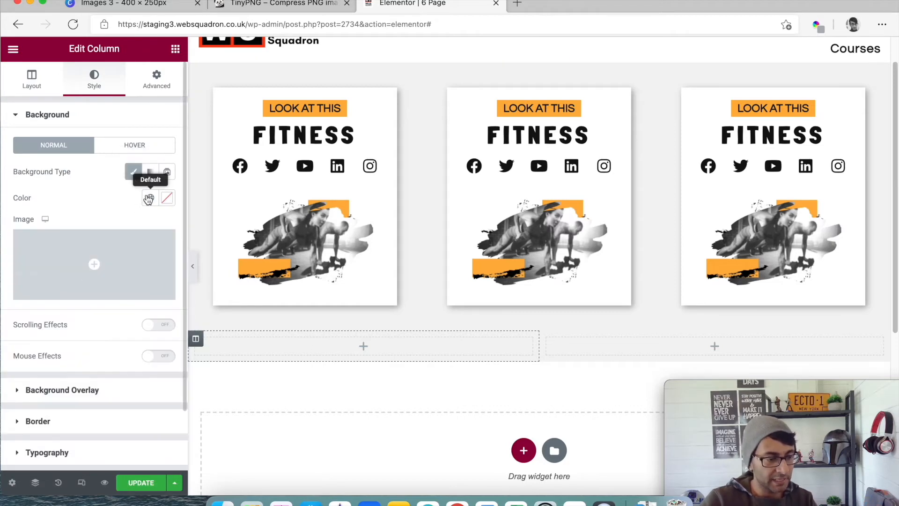
left_click(148, 199)
scroll(100, 365, "down", 4)
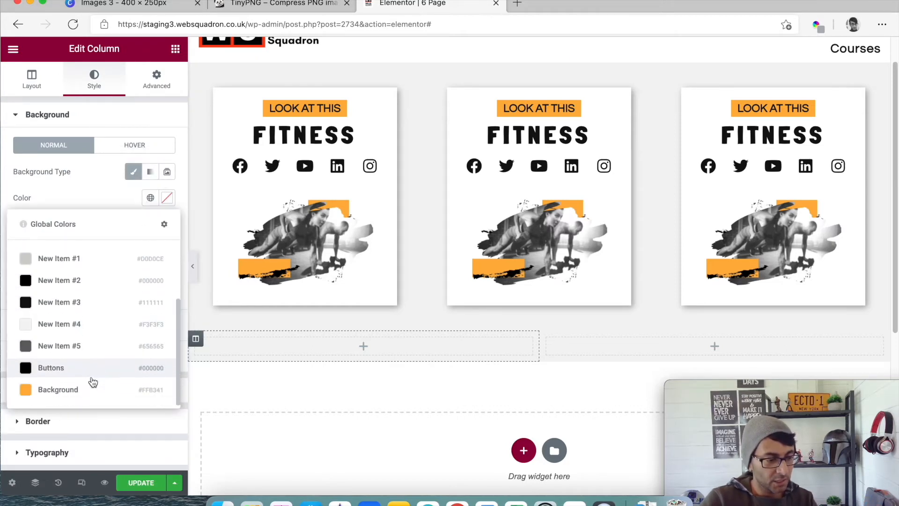
left_click(88, 389)
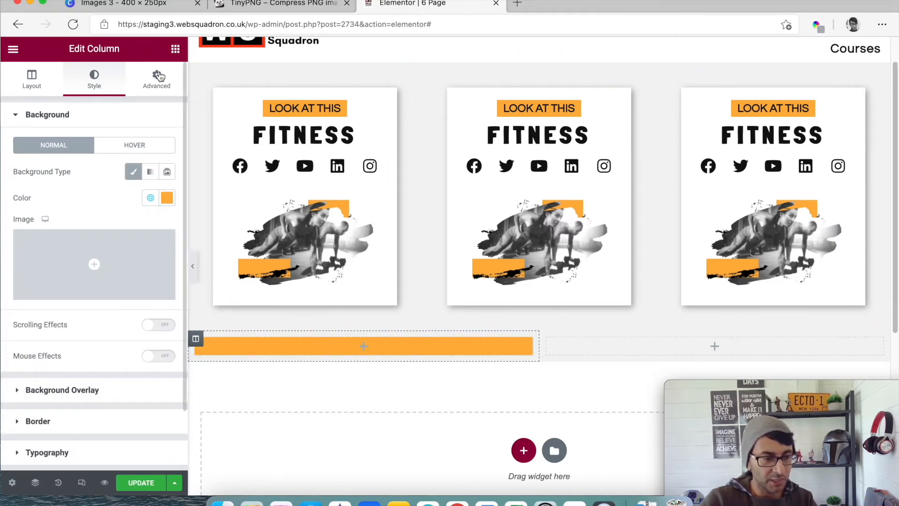
left_click(157, 76)
left_click(159, 207)
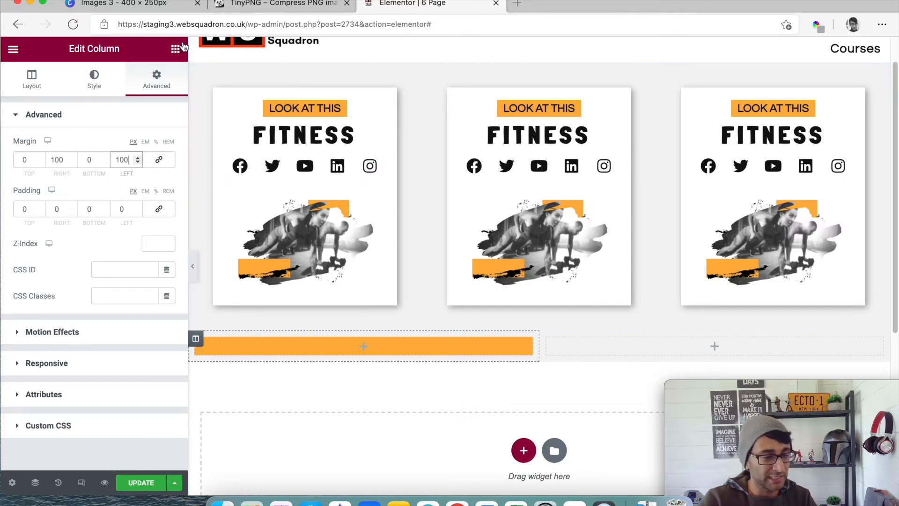
- Add a Spacer widget to the orange column and set its space to 68 px
left_click(175, 49)
left_click_drag(139, 340, 268, 341)
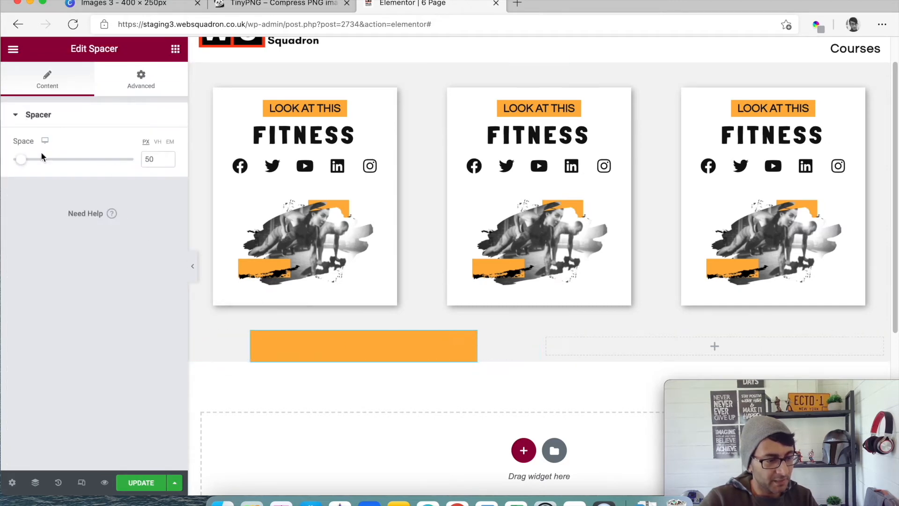
key("super+z")
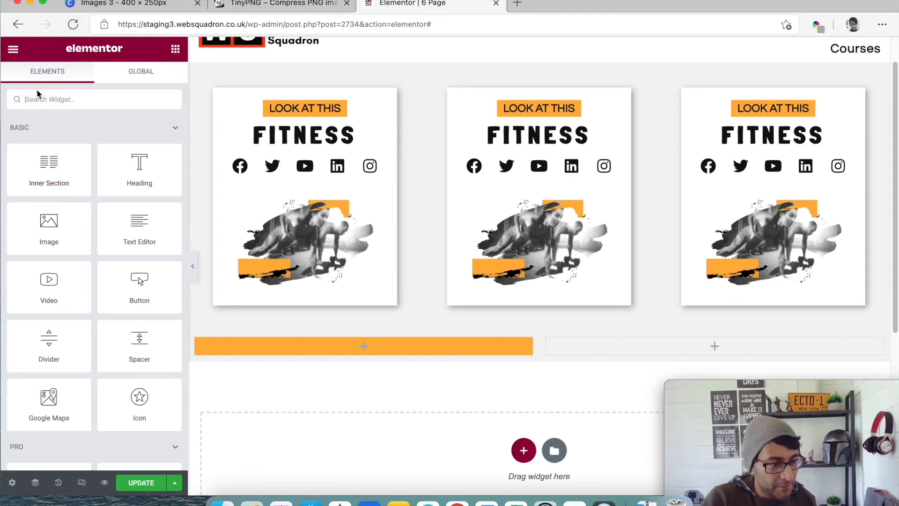
left_click_drag(120, 323, 297, 348)
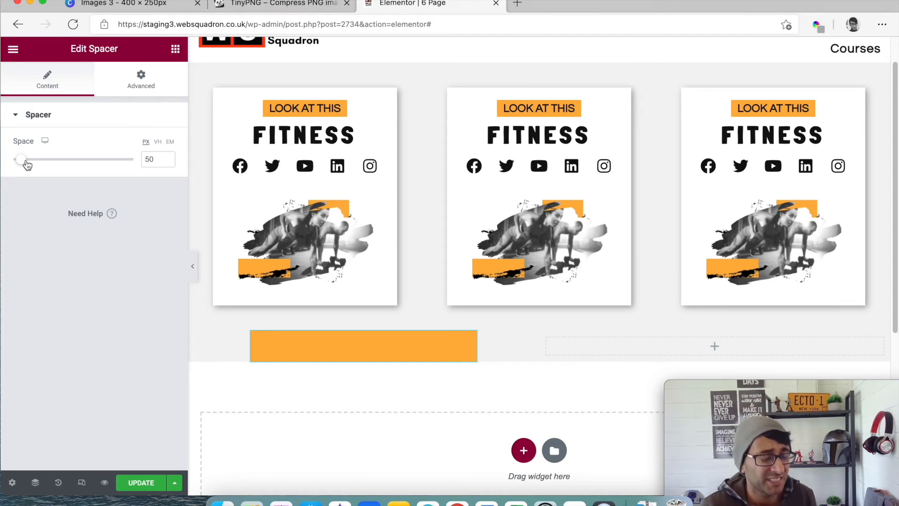
left_click_drag(26, 161, 27, 164)
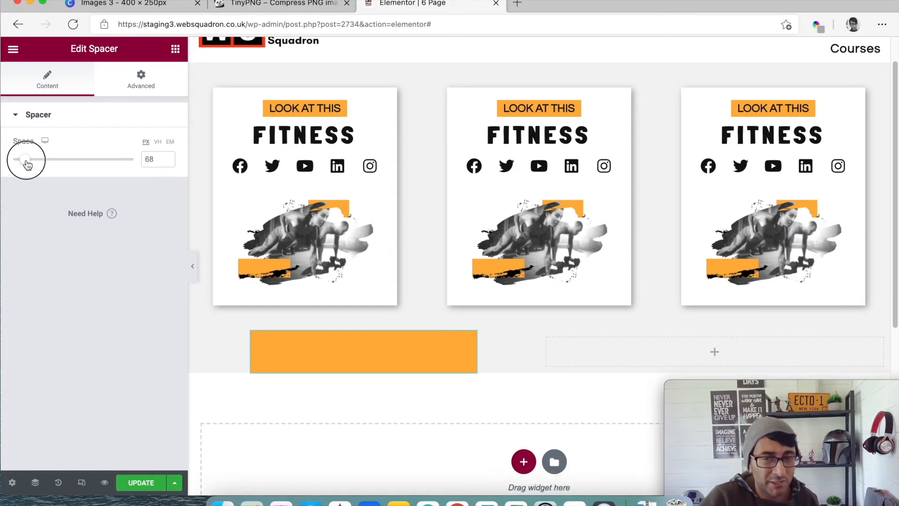
- Unlink the margin values of the first Fitness card's column and set its bottom margin to 0
left_click(417, 373)
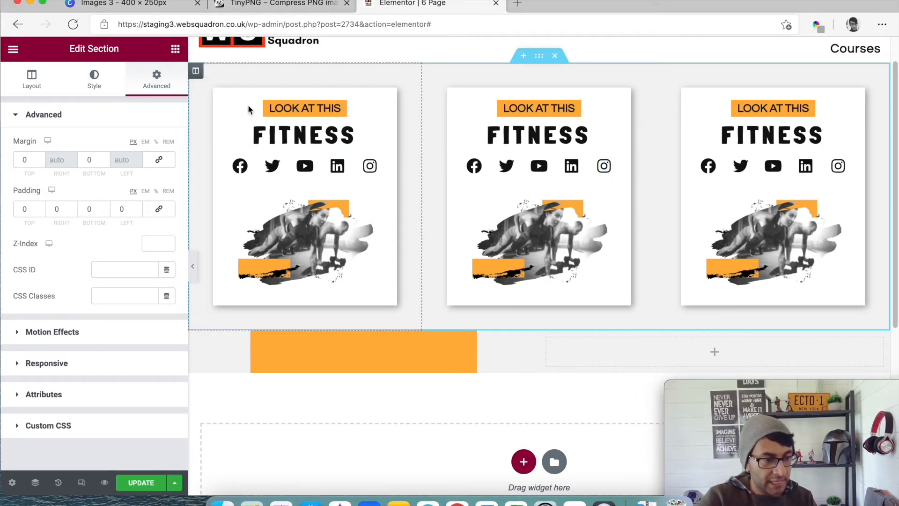
left_click(196, 70)
left_click(157, 81)
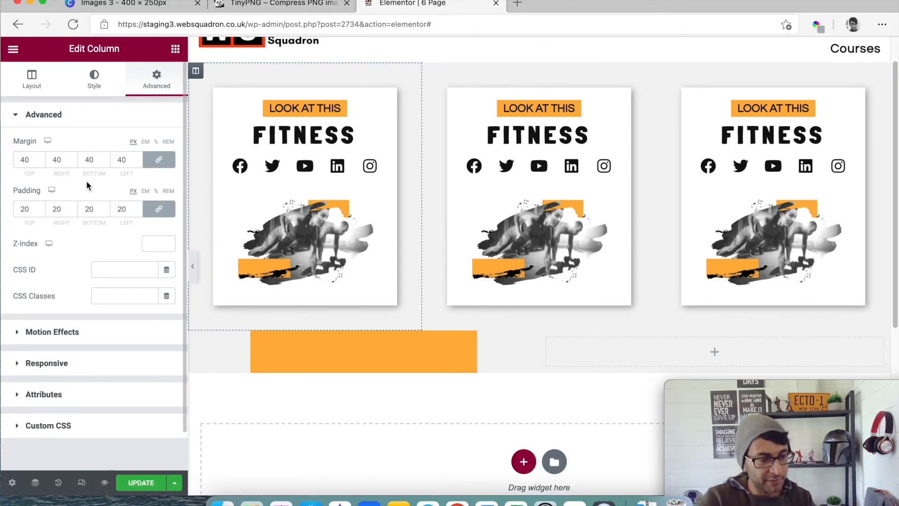
left_click(160, 167)
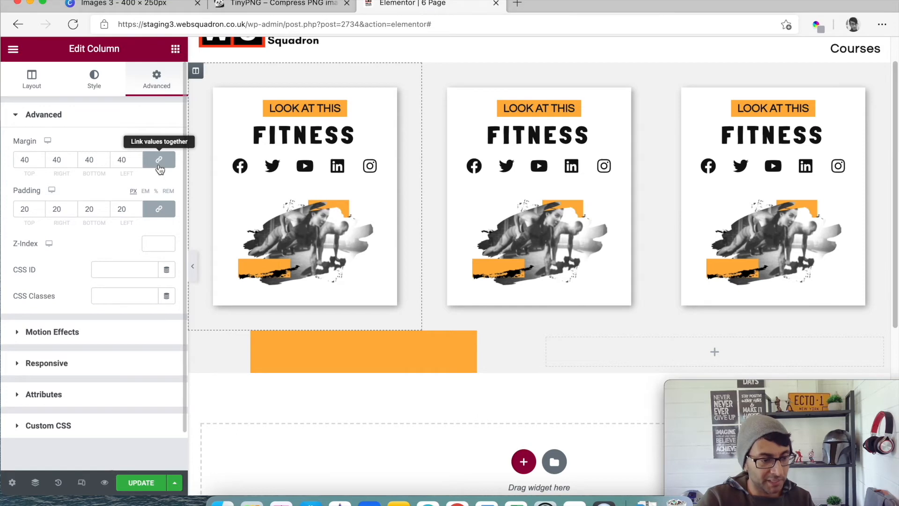
left_click_drag(94, 161, 78, 160)
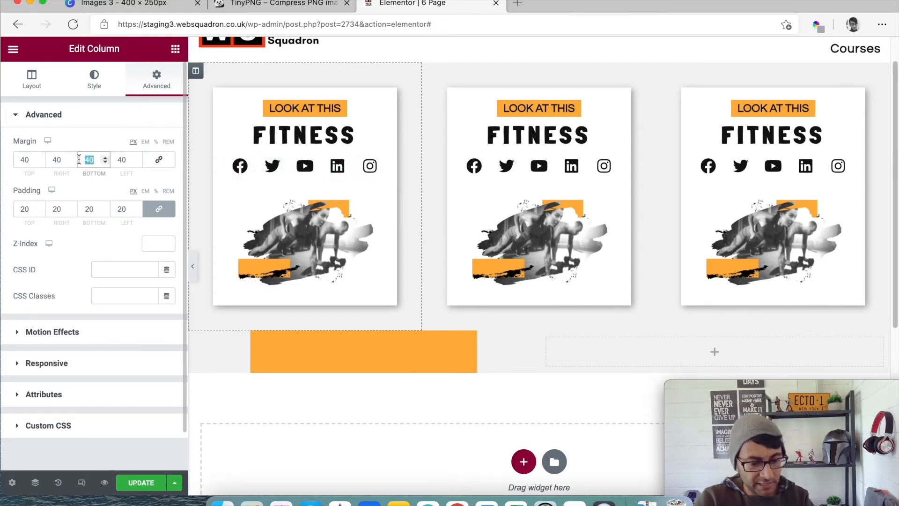
type("0")
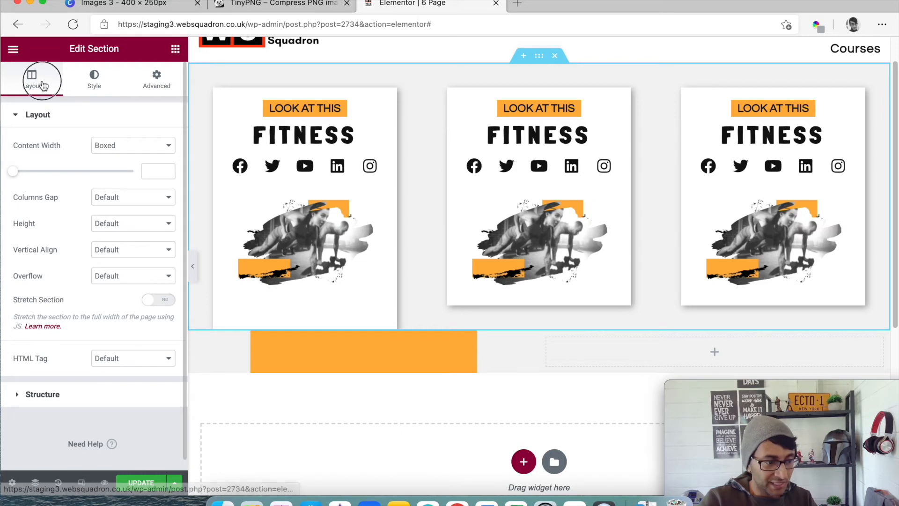
- Set the height of the three-card section to Min Height with a minimum of 0 px
left_click(108, 223)
left_click(124, 259)
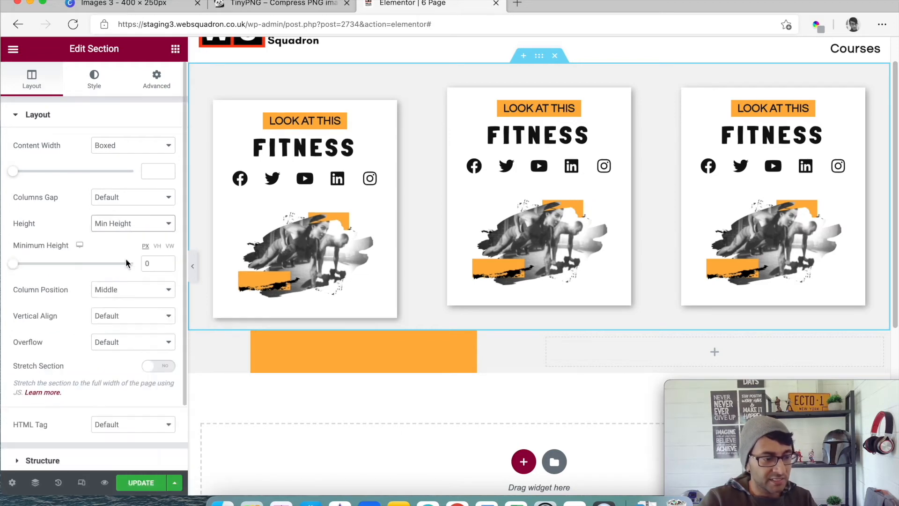
mouse_move(15, 264)
left_mouse_down()
mouse_move(55, 263)
mouse_move(16, 264)
left_mouse_up()
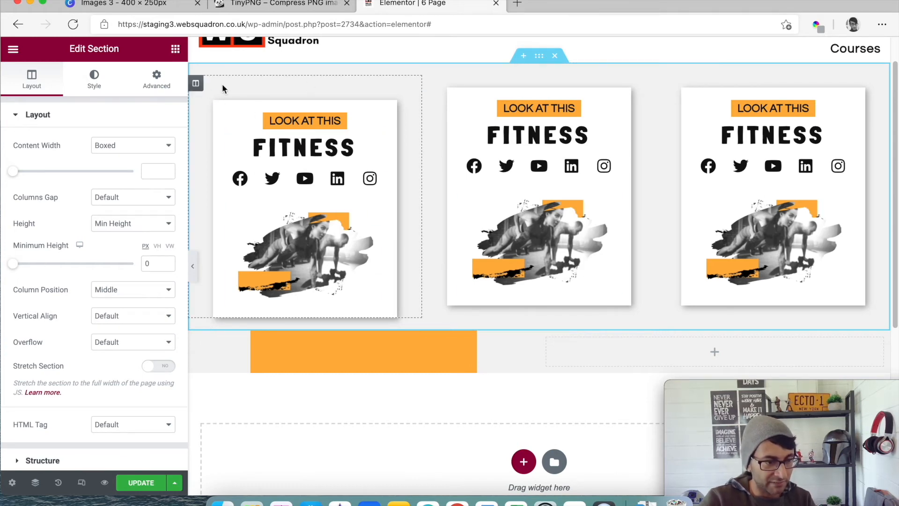
- Copy the first card's column and paste its style onto the second and third card columns
right_click(196, 85)
key("Escape")
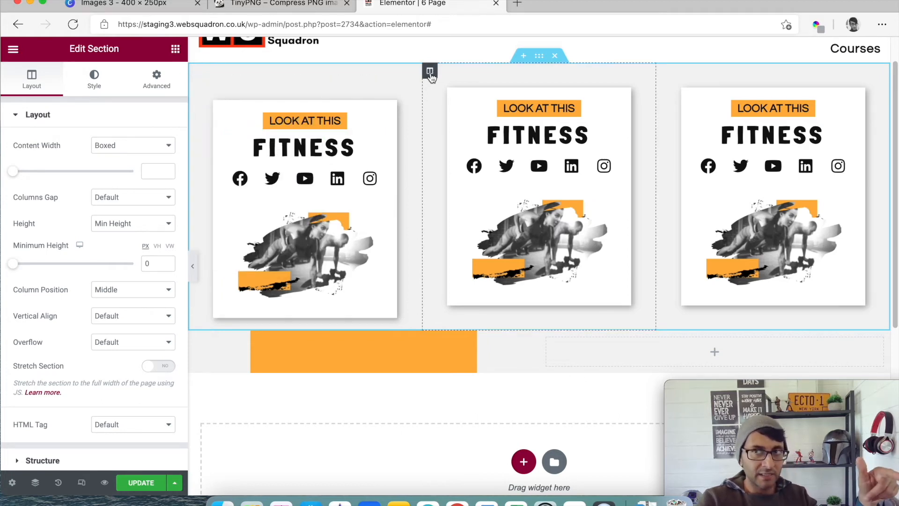
right_click(430, 72)
left_click(505, 182)
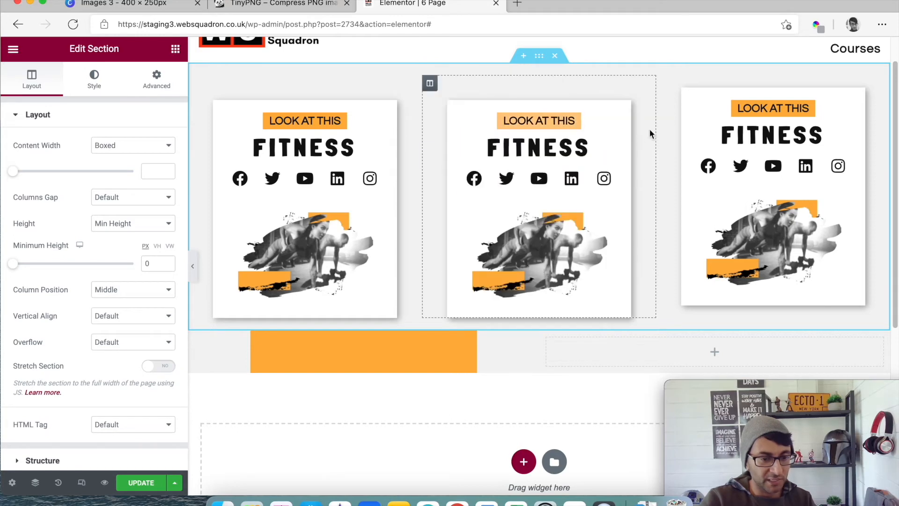
right_click(675, 84)
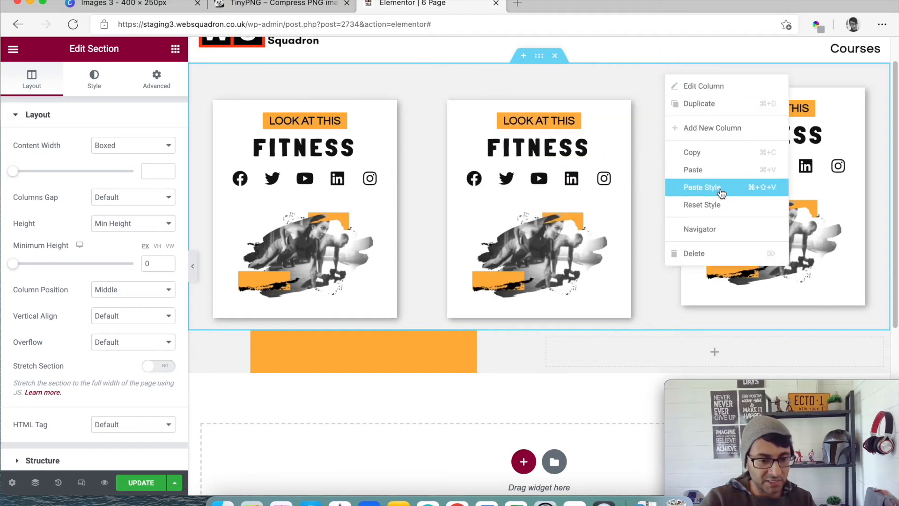
left_click(718, 187)
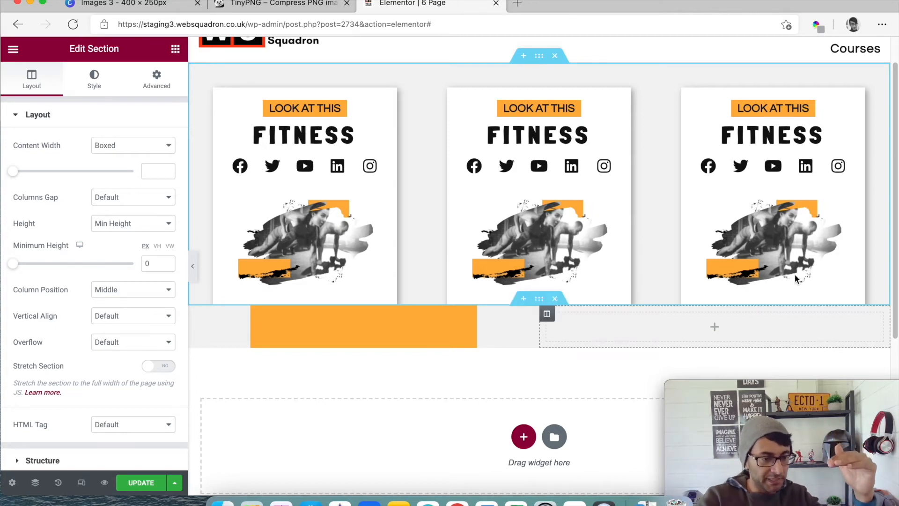
- Set the top margin of the section containing the orange strip to -50 px
left_click(196, 71)
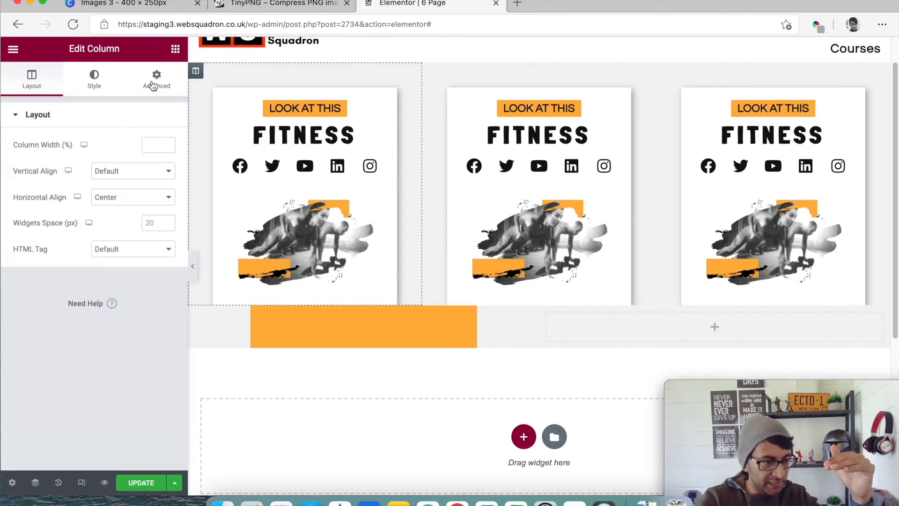
left_click(154, 84)
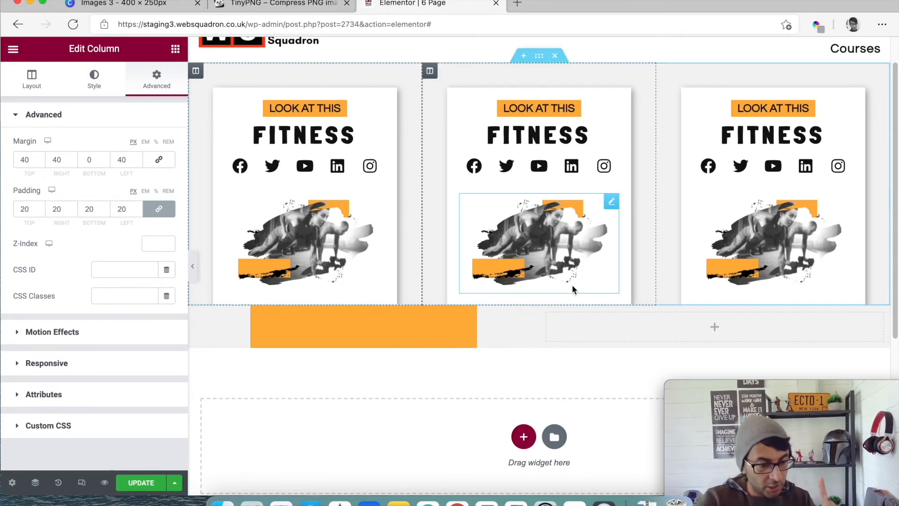
left_click(538, 299)
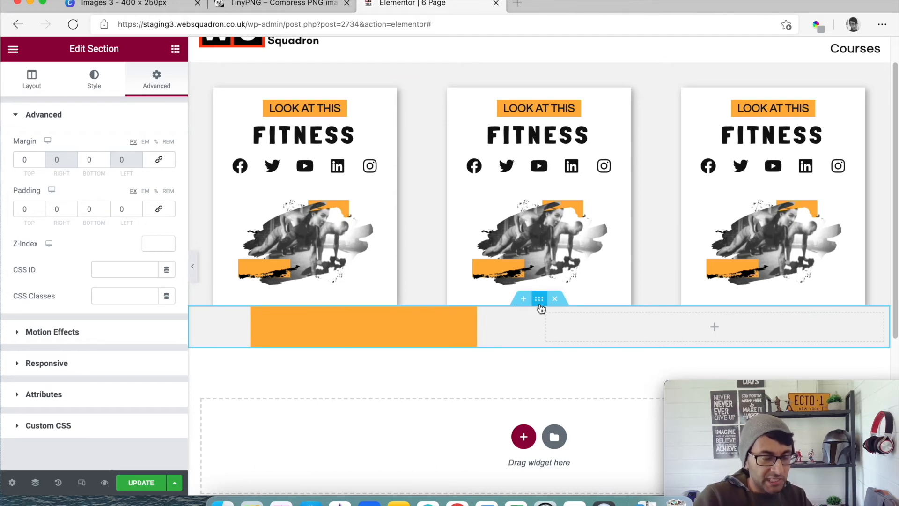
left_click(41, 162)
left_click(41, 162)
left_click(40, 162)
left_click(40, 162)
left_click(41, 162)
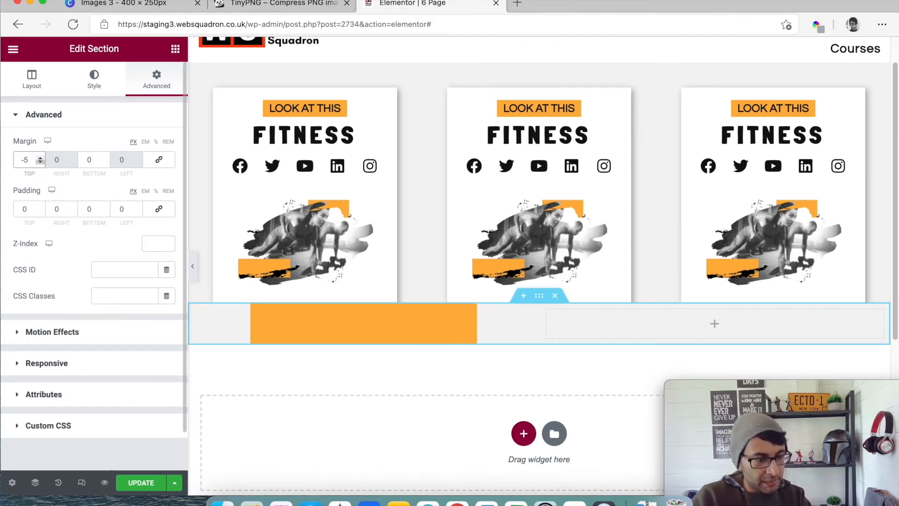
type("0")
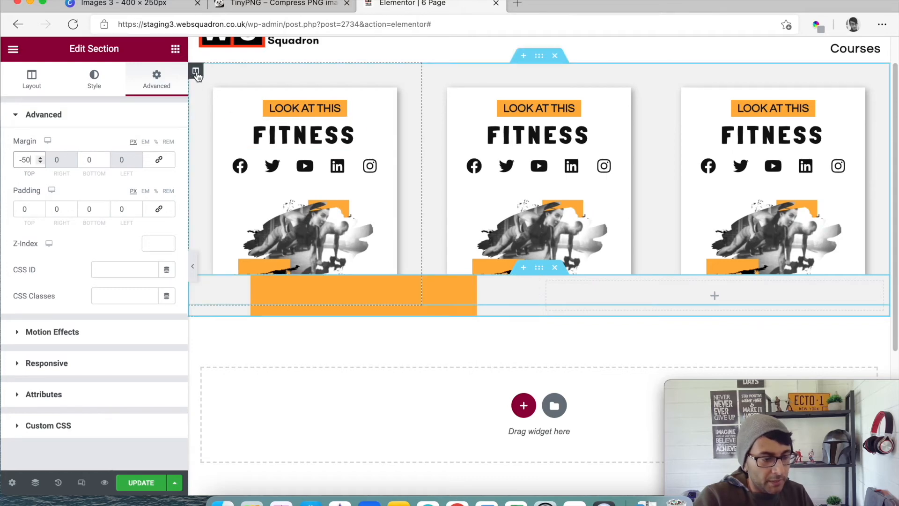
- Set the Z-Index of the first card's column to 50
left_click(196, 72)
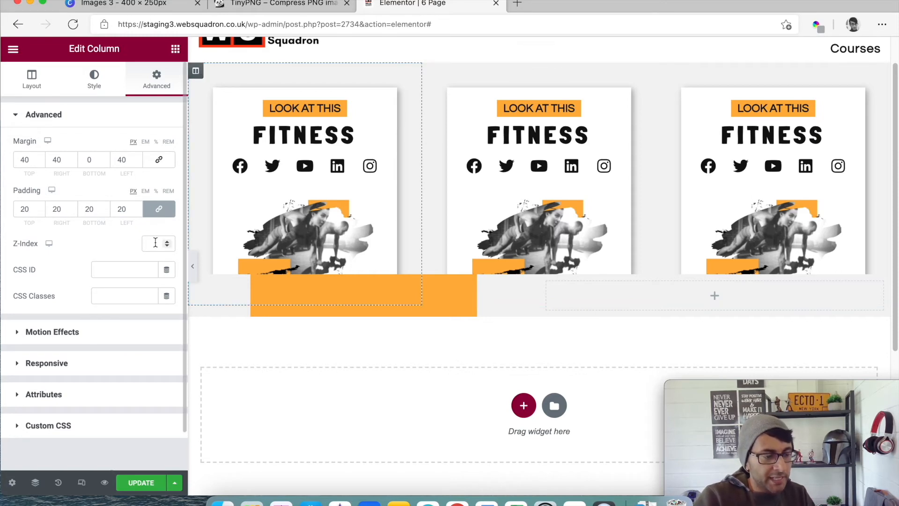
left_click(156, 243)
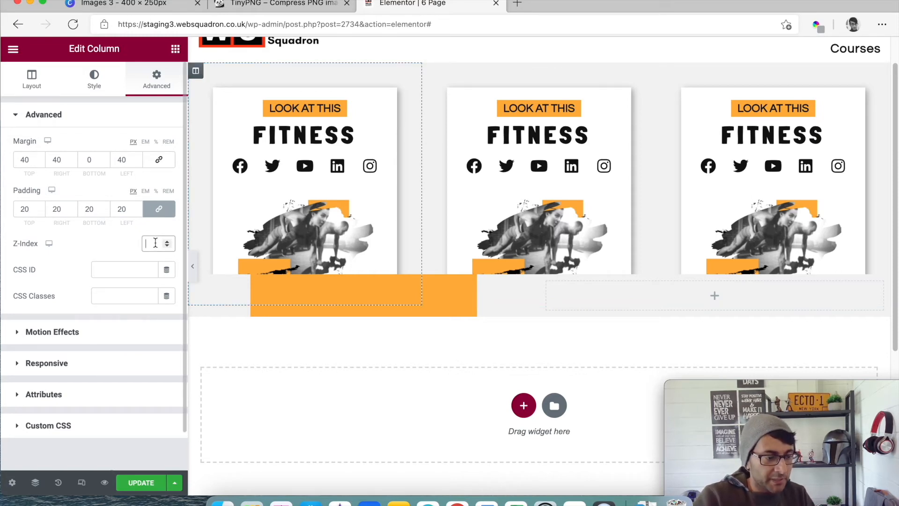
type("50")
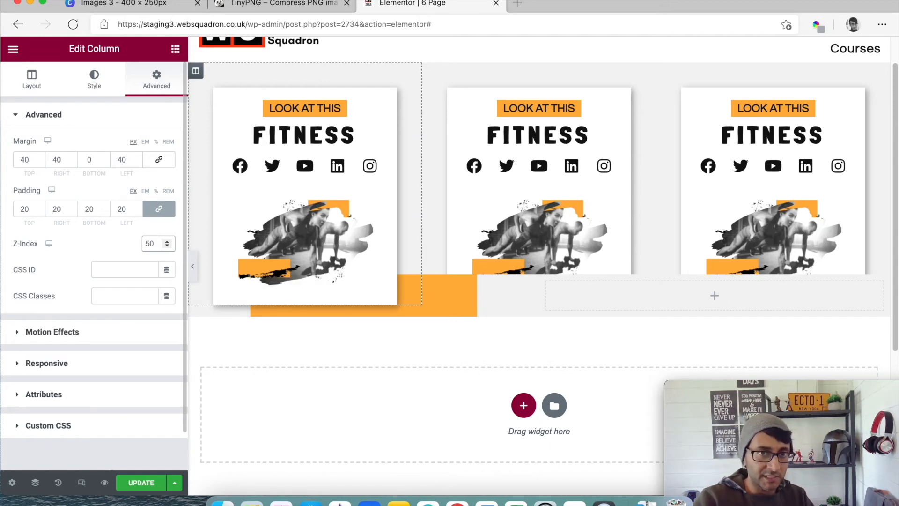
- Try a Z-Index of 1 on the first card's column, and restore it to 50
key("BackSpace")
key("BackSpace")
type("1")
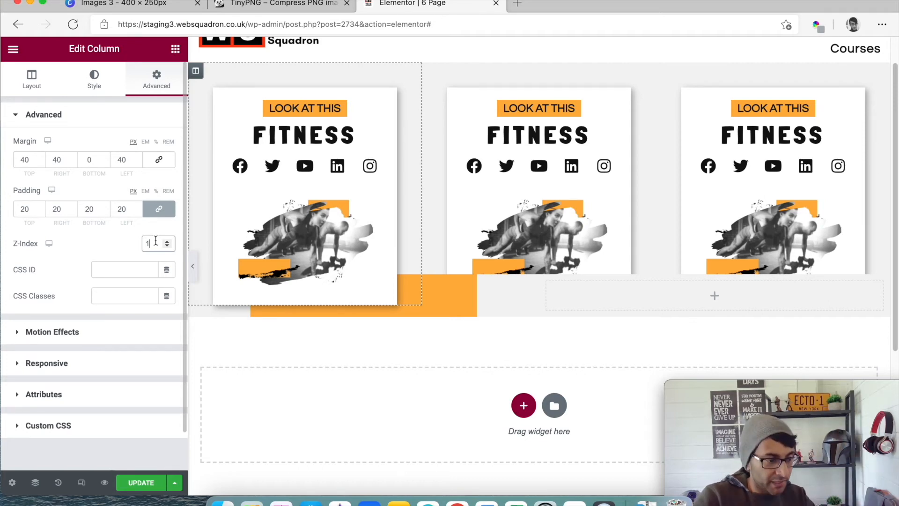
key("BackSpace")
type("50")
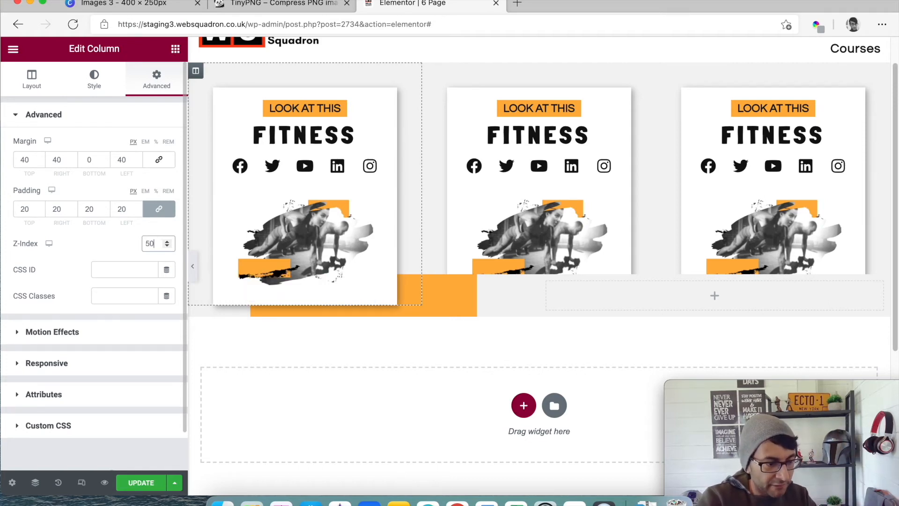
- Set the Z-Index of the second and third card columns to 50
left_click(430, 71)
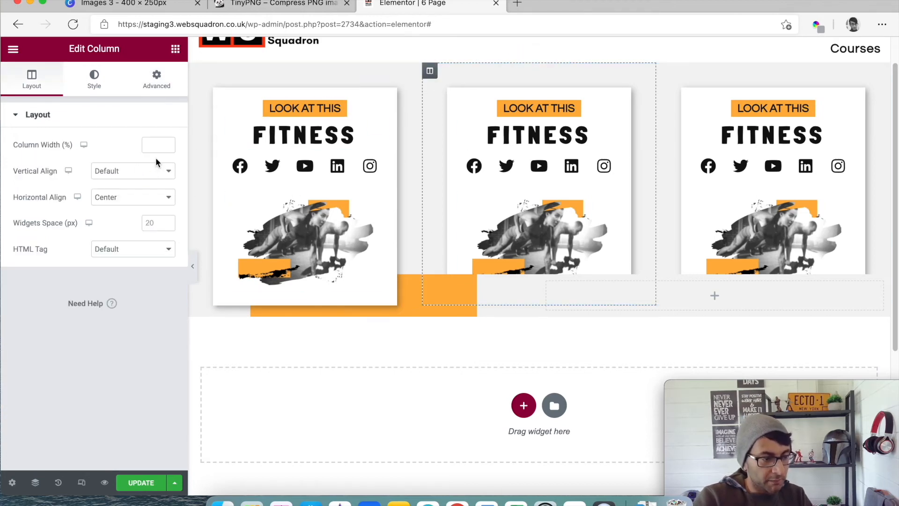
left_click(158, 83)
left_click(148, 243)
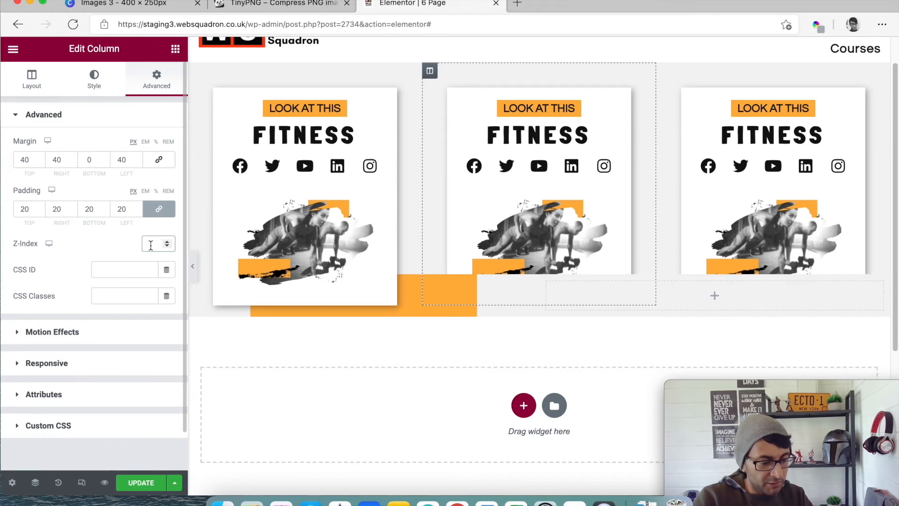
type("10")
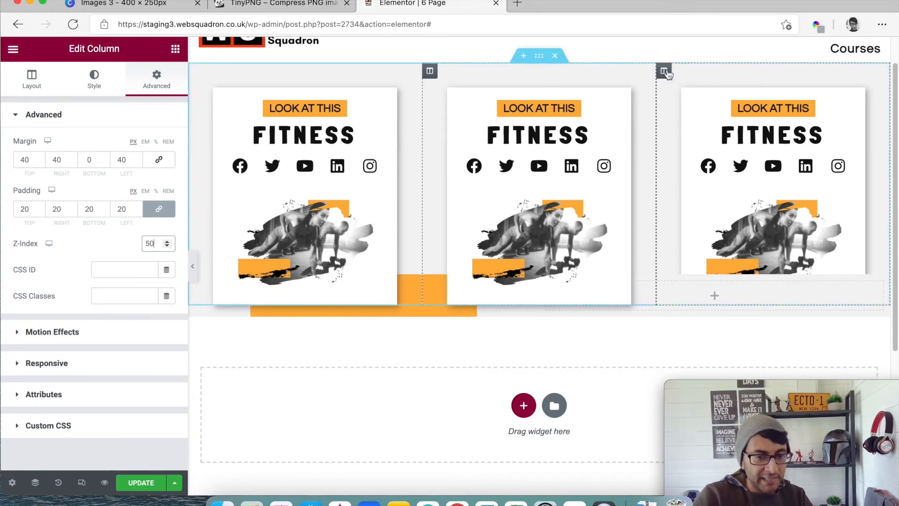
left_click(664, 71)
left_click(157, 80)
left_click(150, 246)
type("50")
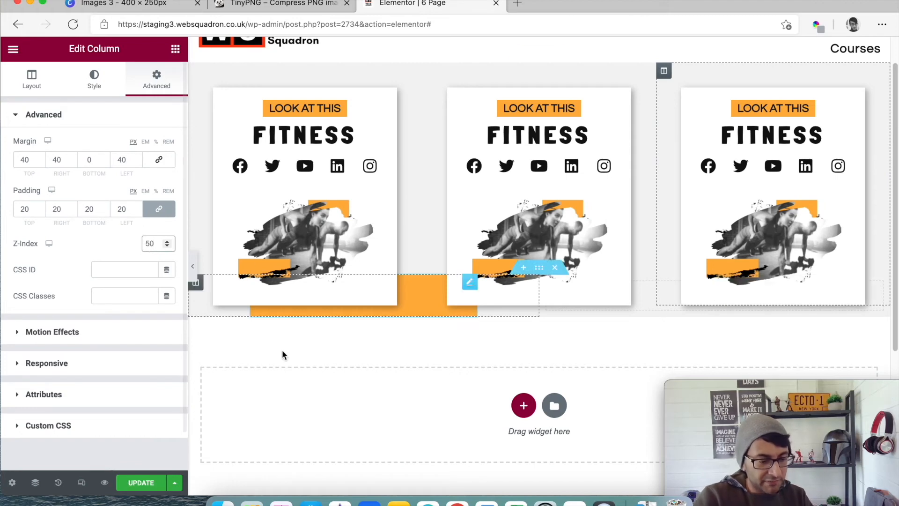
- Rename the section containing the orange strip as Gold Section in the Navigator
left_click(37, 482)
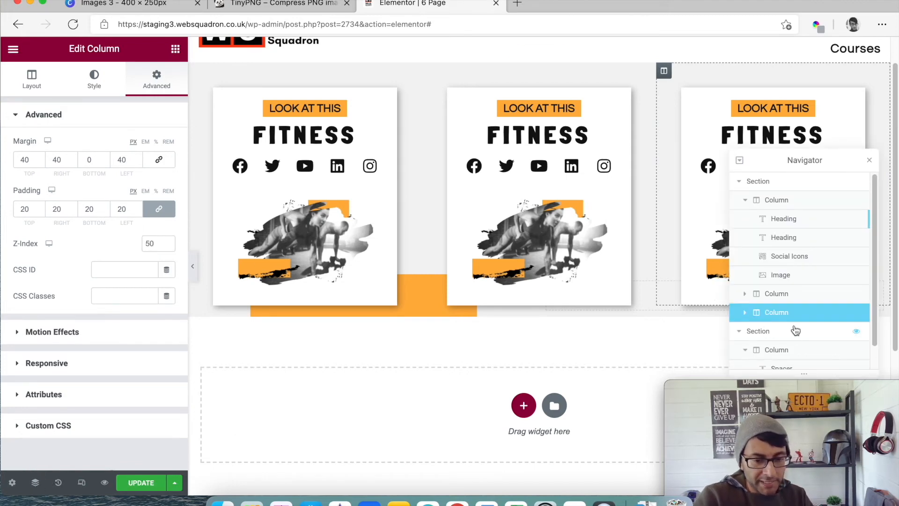
scroll(799, 318, "down", 1)
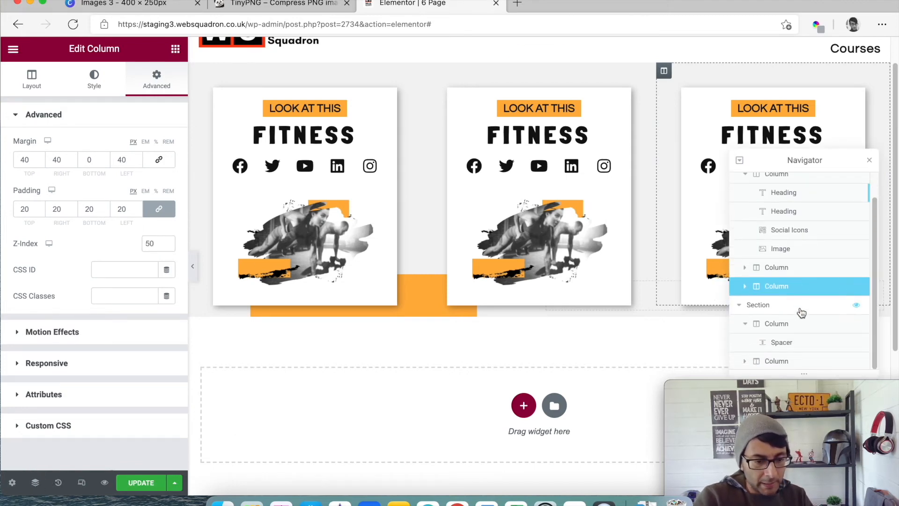
left_click(801, 309)
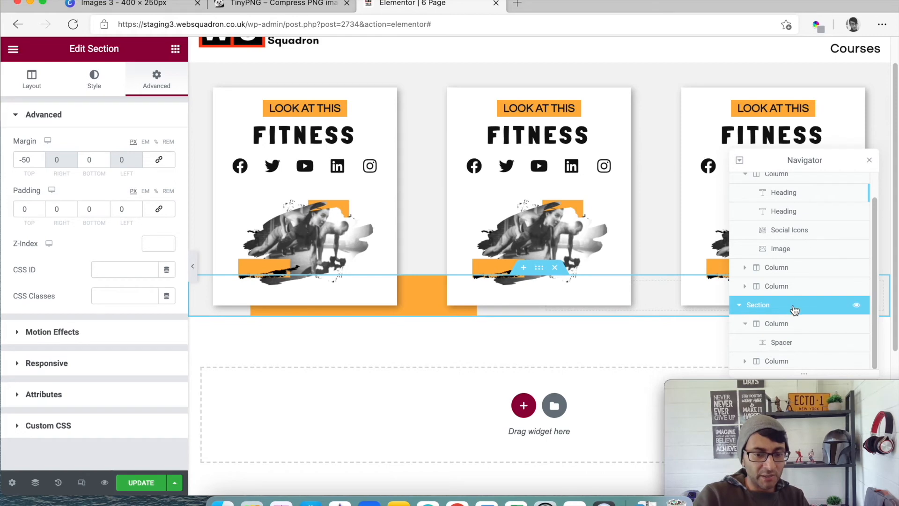
double_click(766, 306)
type("Gold ")
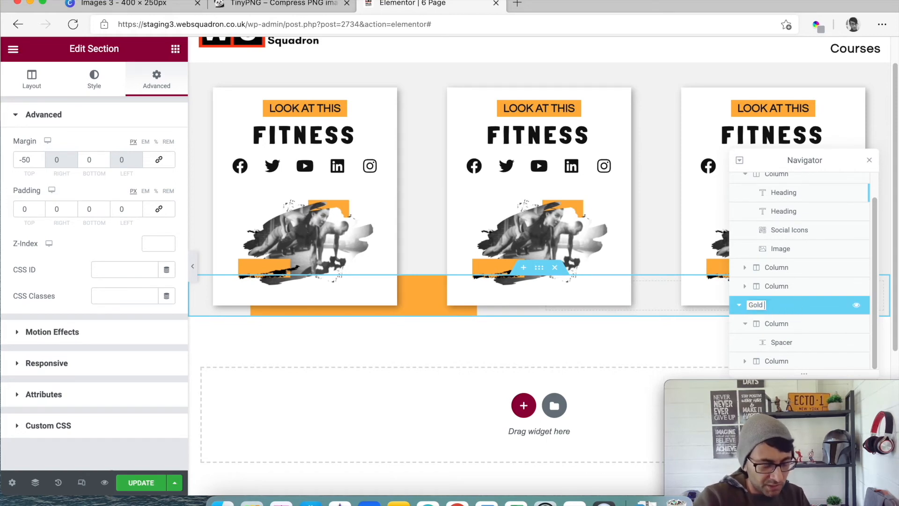
type("Section")
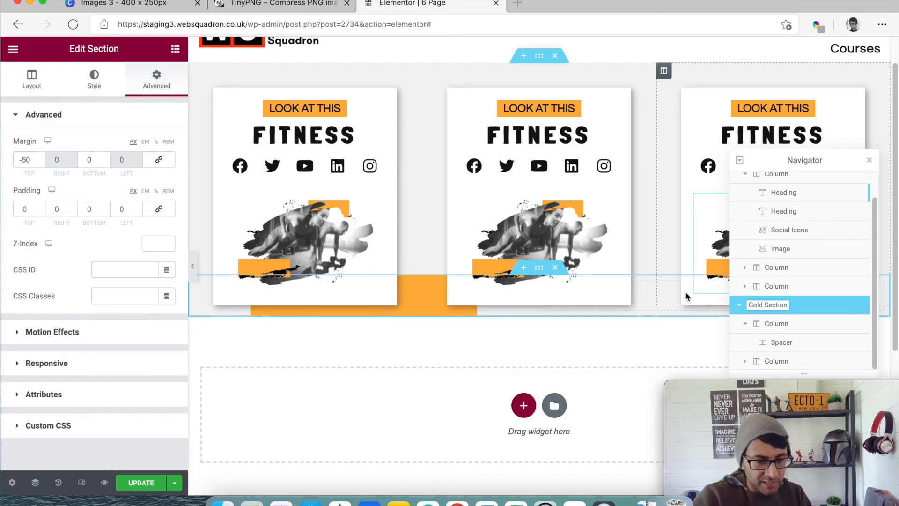
key("Return")
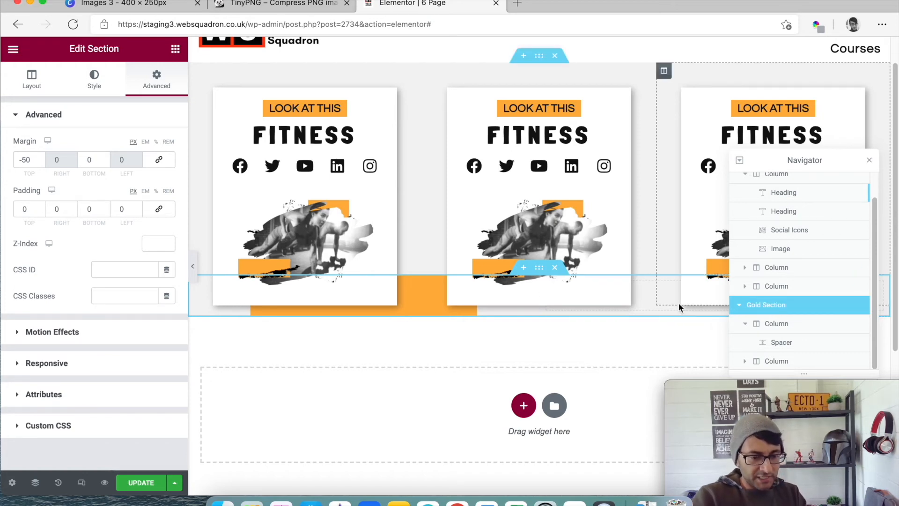
- Set the top margin of the Gold Section to -37 px and close the Navigator
left_click(39, 158)
left_click(40, 160)
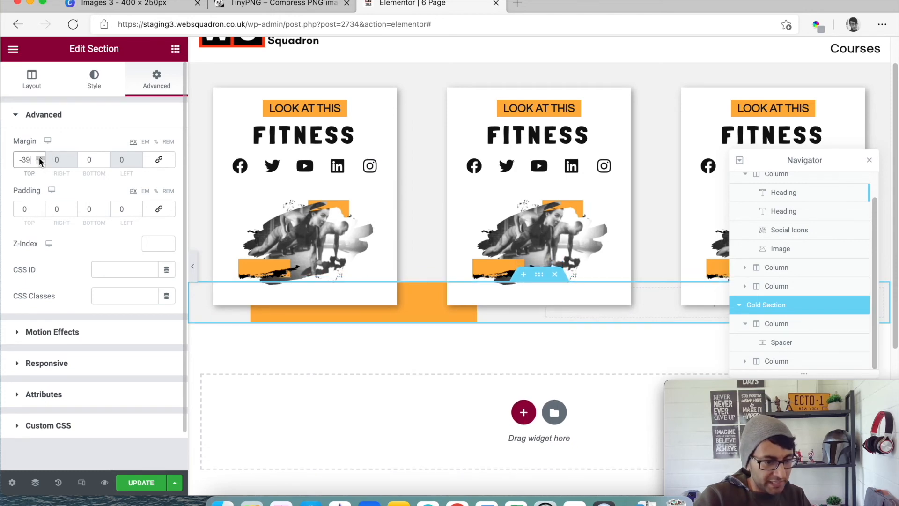
left_click(39, 158)
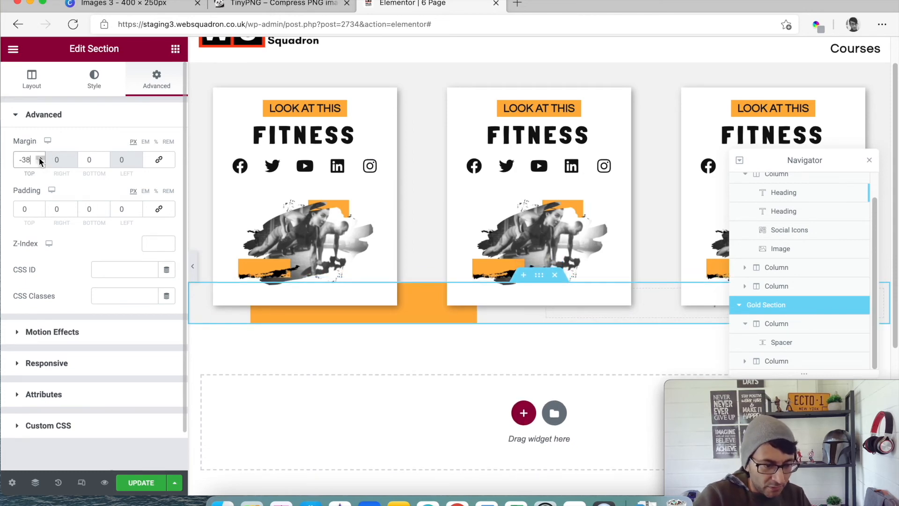
left_click(41, 158)
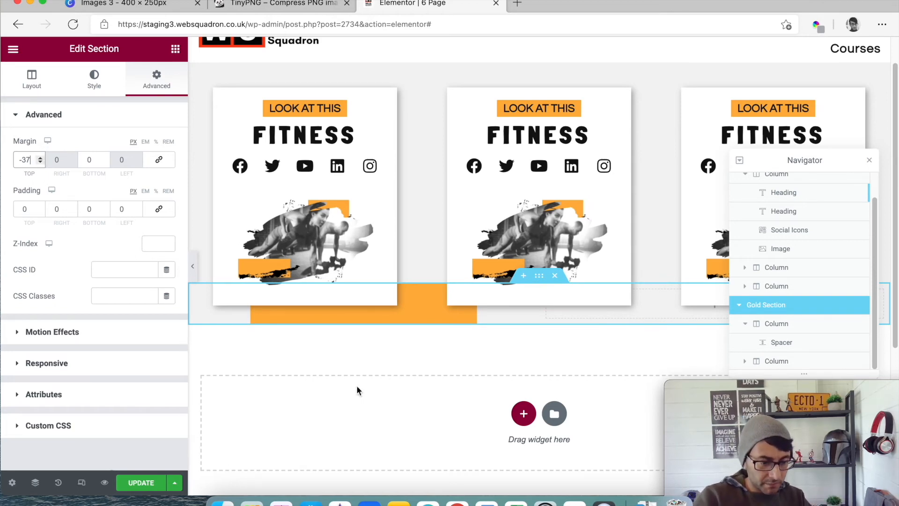
left_click(869, 164)
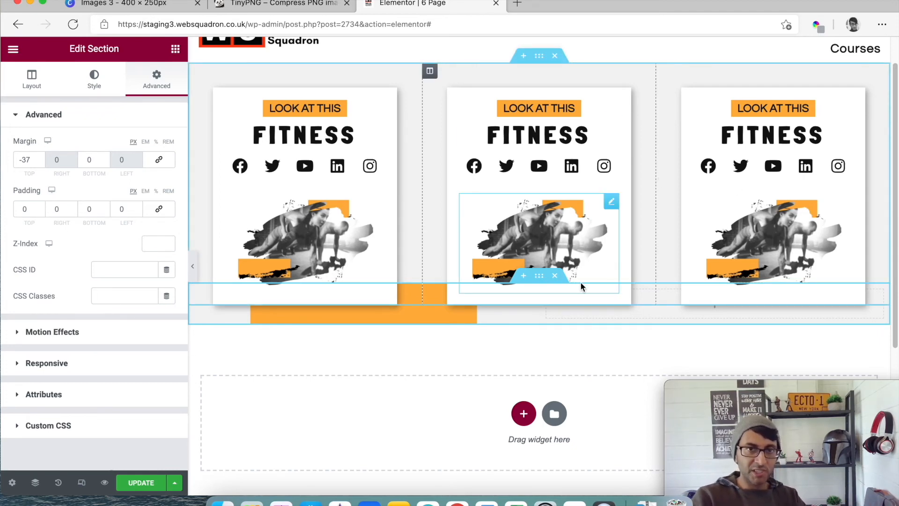
- Replace the second card's image with Images-3-3.png, and the third card's image with the push-up photo from the media library
left_click(610, 202)
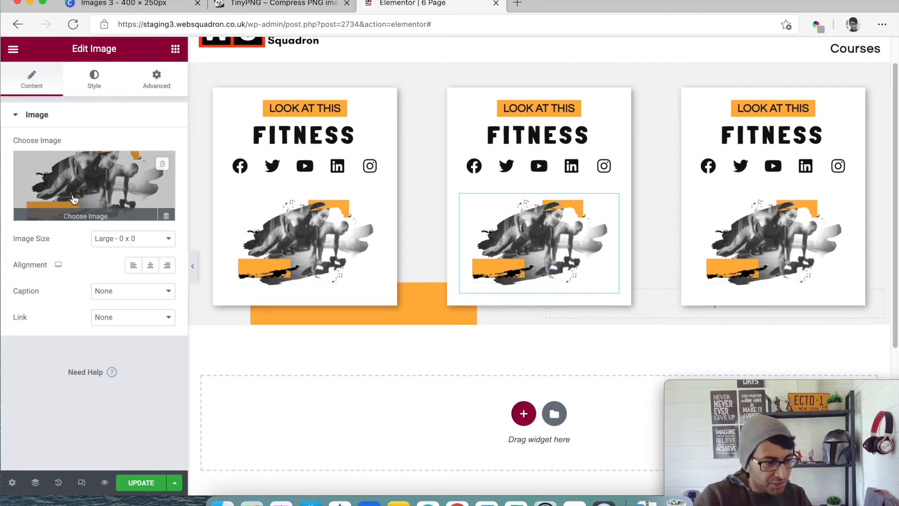
left_click(114, 185)
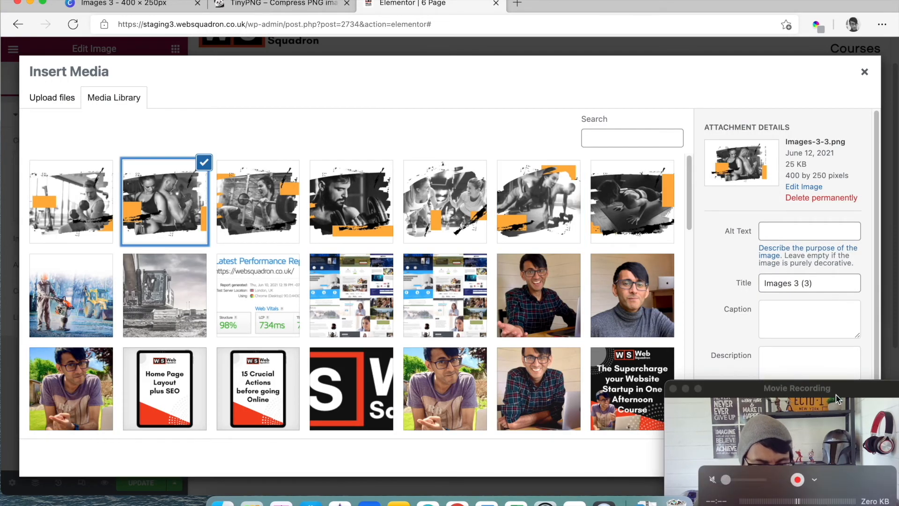
left_click_drag(835, 395, 612, 398)
left_click(843, 461)
left_click(769, 262)
left_click(123, 166)
left_click(632, 201)
left_click(840, 457)
left_click_drag(660, 410, 840, 417)
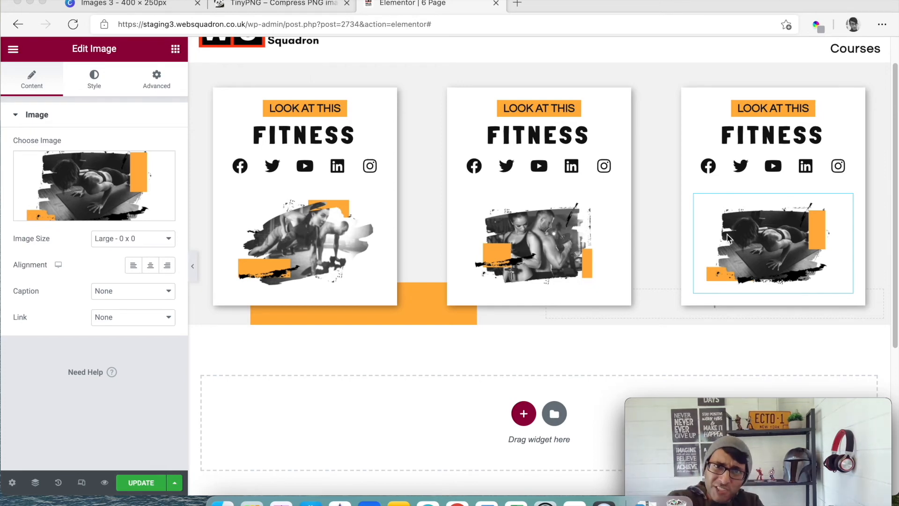
- Paste a copy of the three-card section below the orange strip and preview the page with the editing panel hidden
left_click(284, 340)
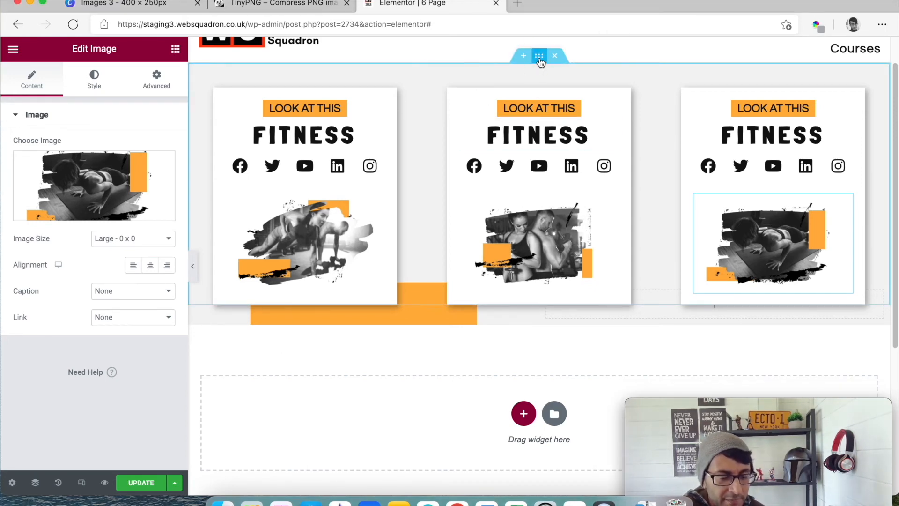
right_click(540, 62)
key("Escape")
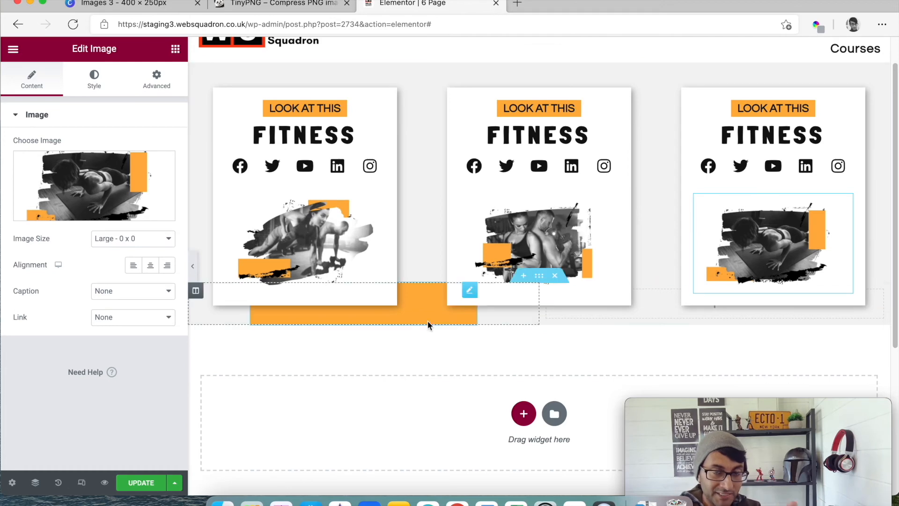
right_click(349, 392)
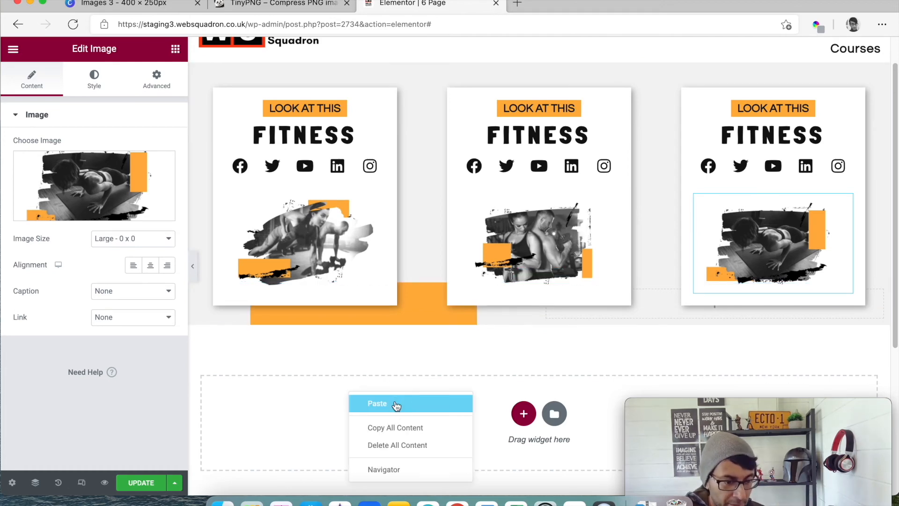
left_click(396, 405)
scroll(538, 354, "down", 4)
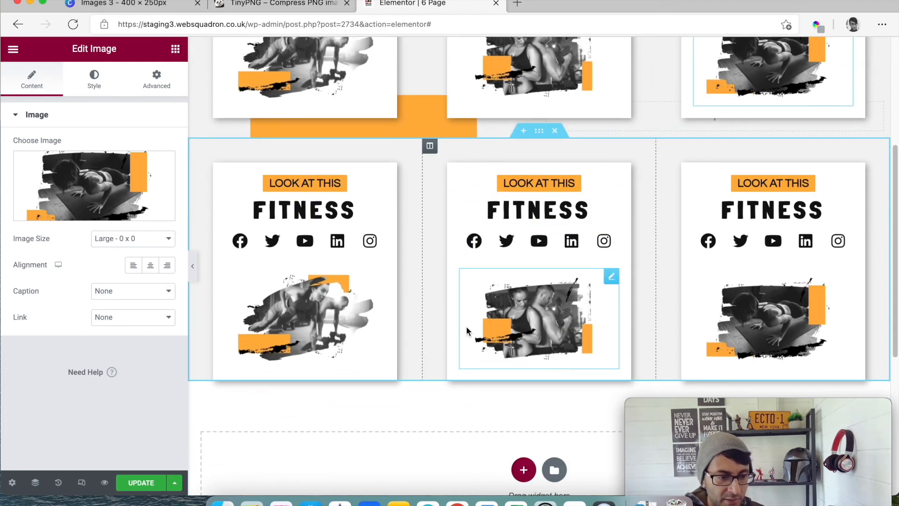
scroll(479, 252, "up", 2)
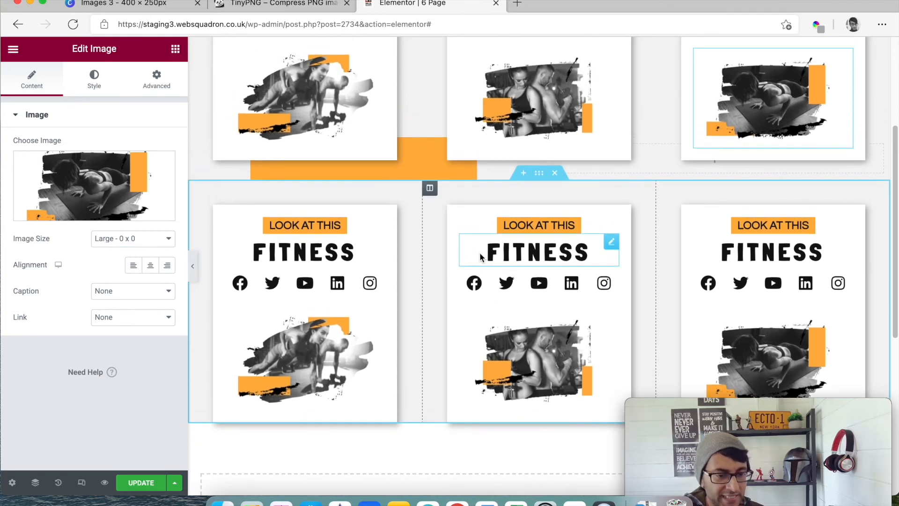
left_click(193, 266)
scroll(619, 293, "up", 2)
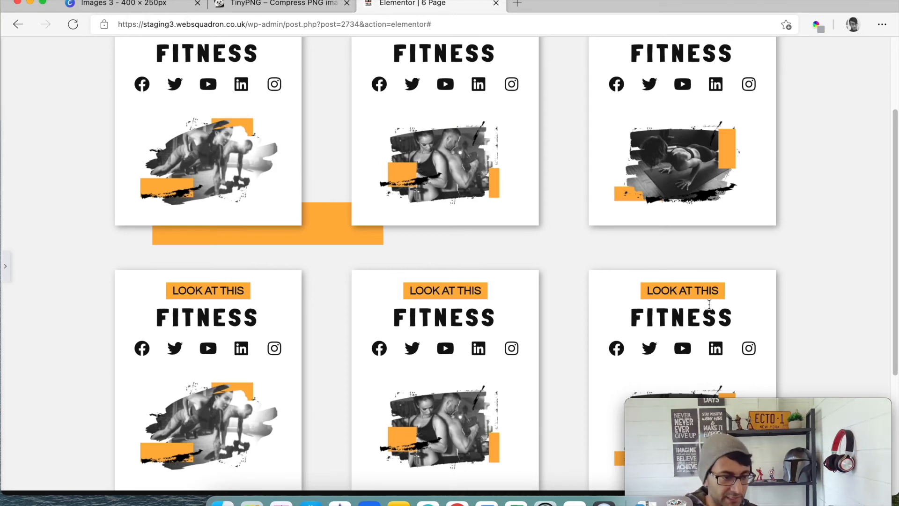
left_click(8, 268)
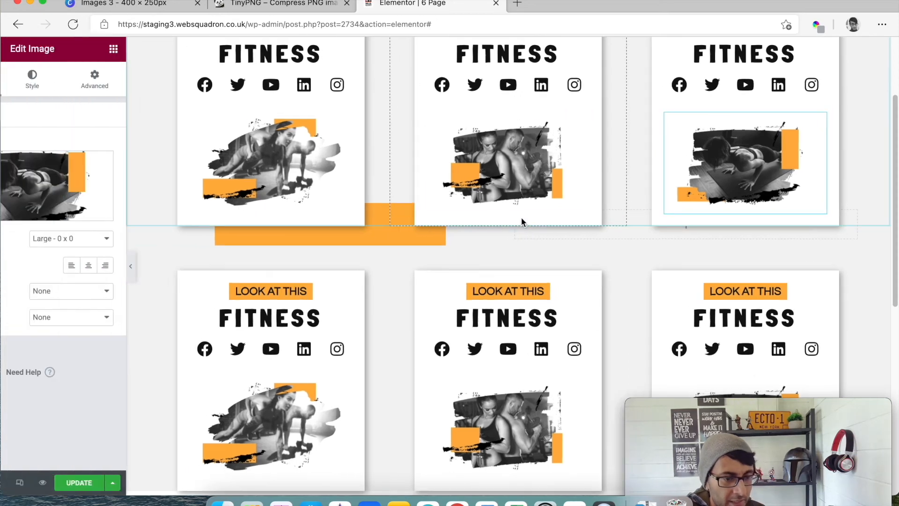
- Change the Fitness heading of the upper row's second card to Weights
left_click(578, 173)
key("BackSpace")
key("BackSpace")
key("BackSpace")
key("BackSpace")
key("BackSpace")
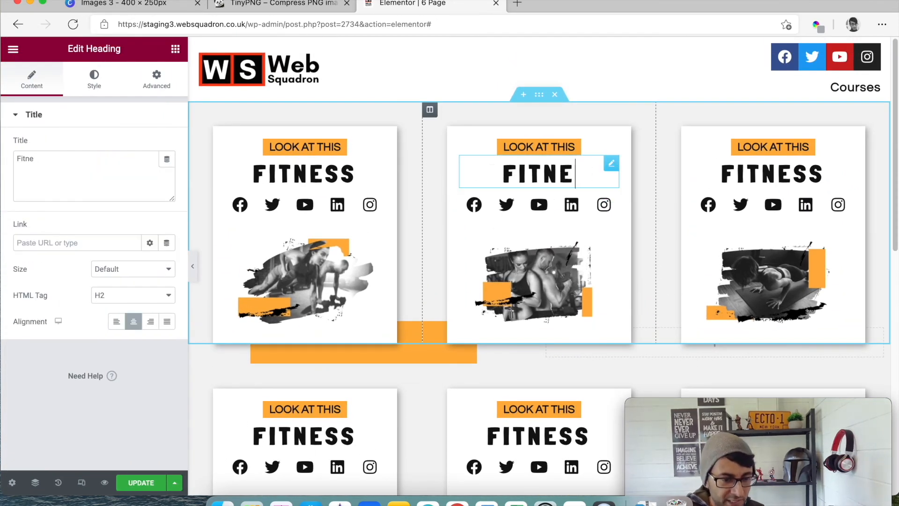
type("Weights")
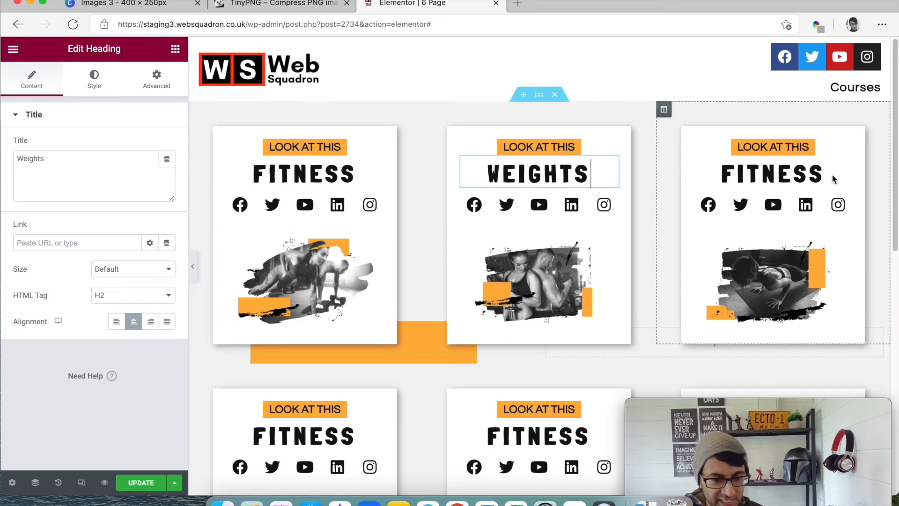
- Change the Fitness heading of the upper row's third card to Press UPs
double_click(775, 175)
type("Pr")
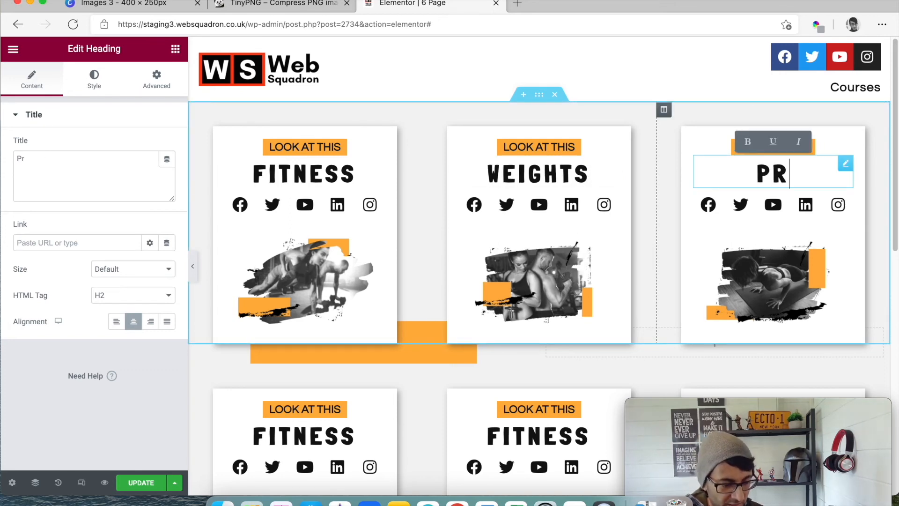
type("ess UPs")
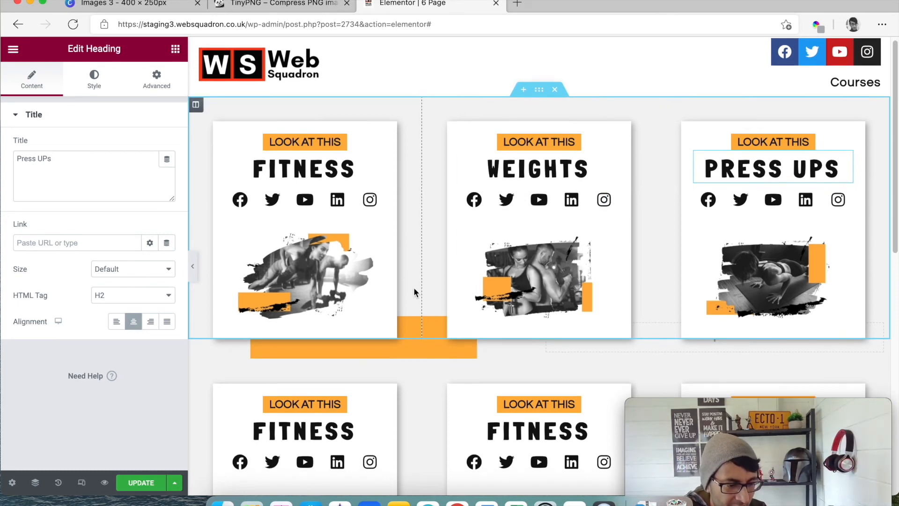
- Set the top margin to 0 and the bottom margin to 40 px on the lower row's first card column
scroll(408, 283, "down", 5)
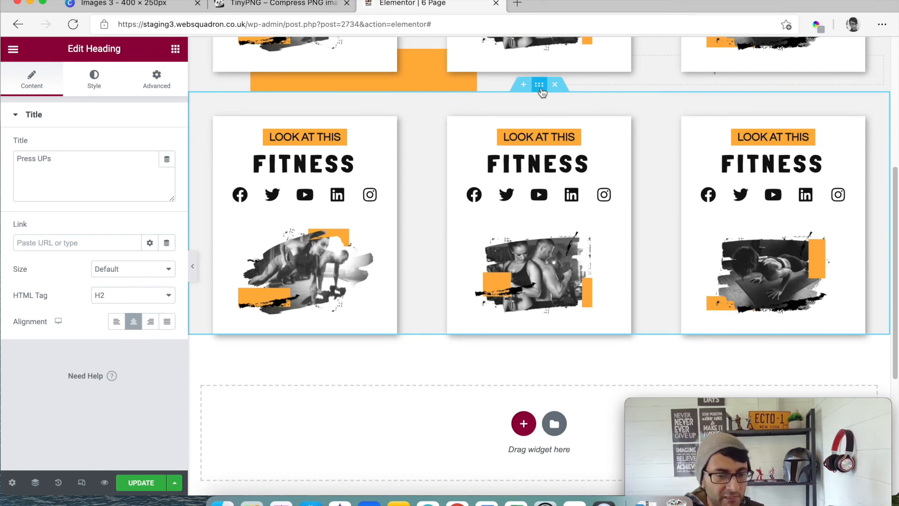
left_click(196, 100)
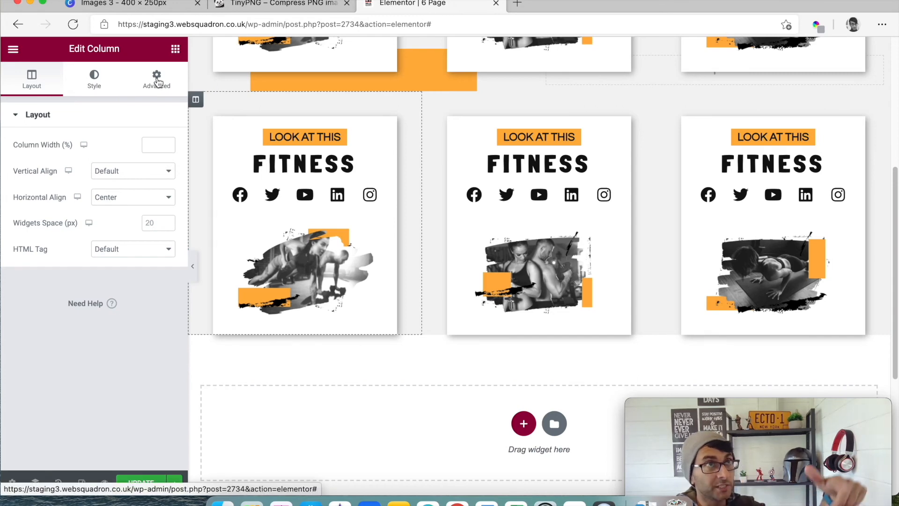
left_click(157, 82)
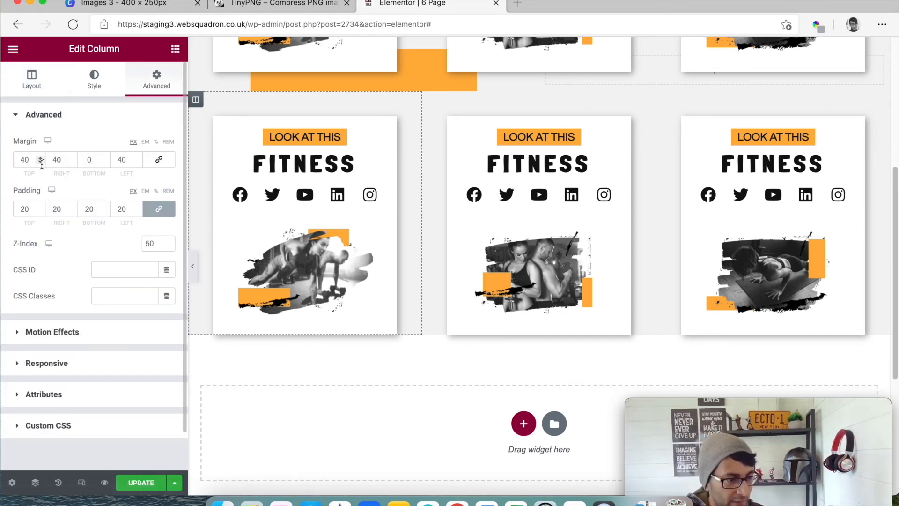
type("0")
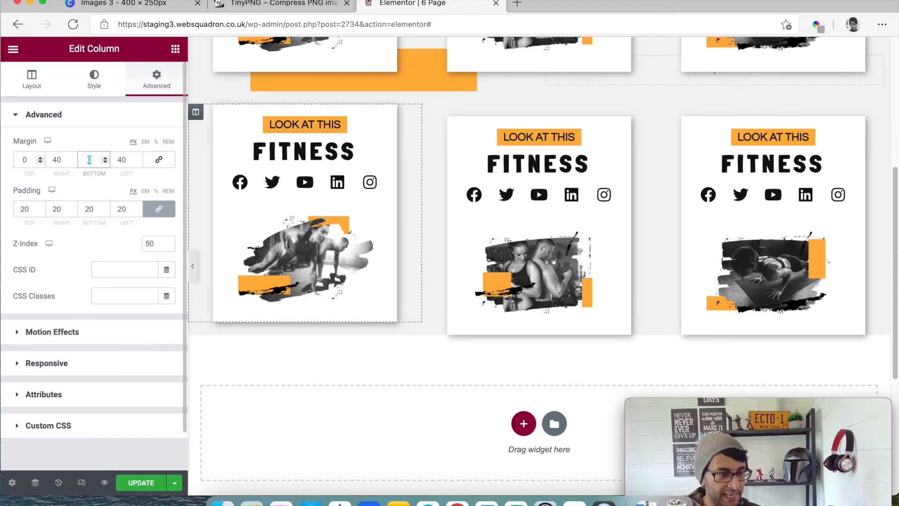
type("40")
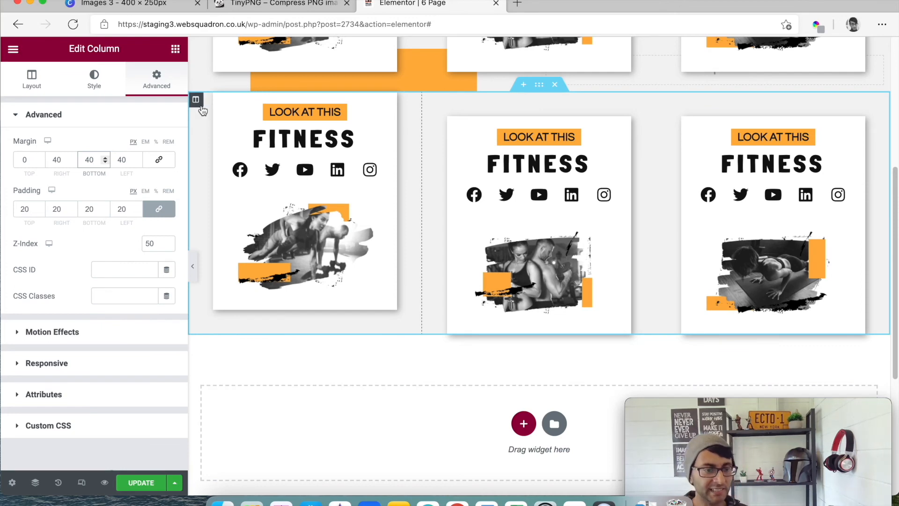
- Copy the lower row's first card column and paste its style onto the second and third card columns
right_click(199, 100)
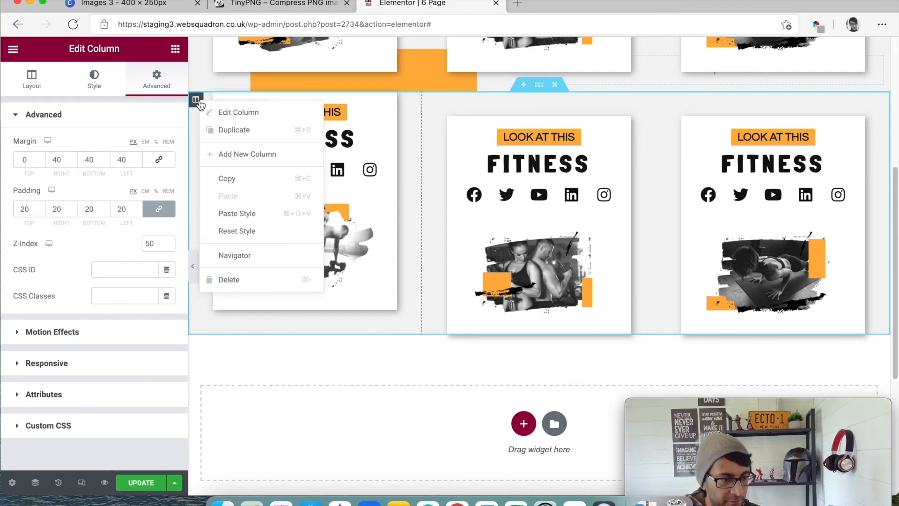
left_click(226, 179)
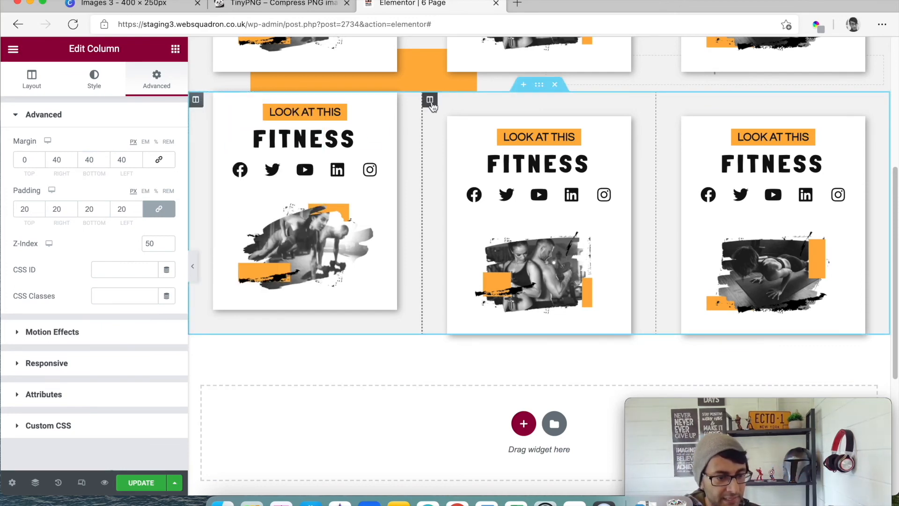
right_click(431, 106)
left_click(478, 213)
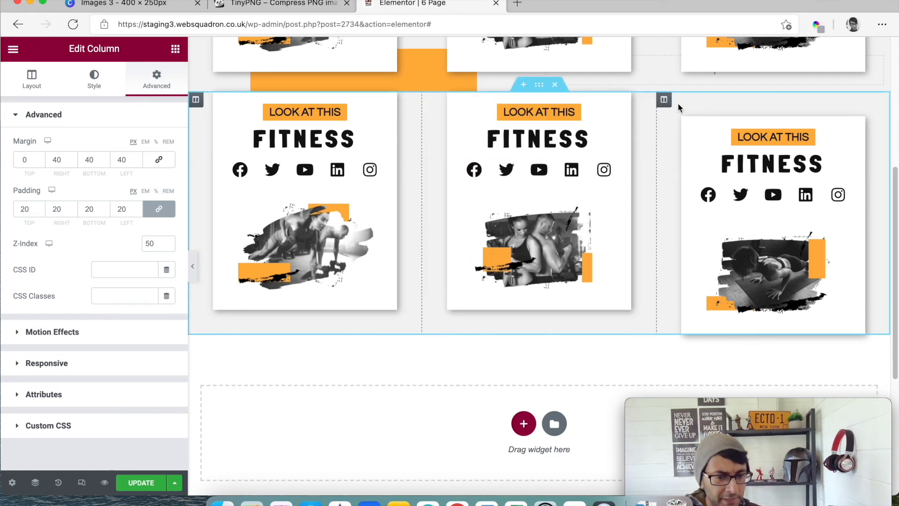
right_click(664, 100)
left_click(699, 212)
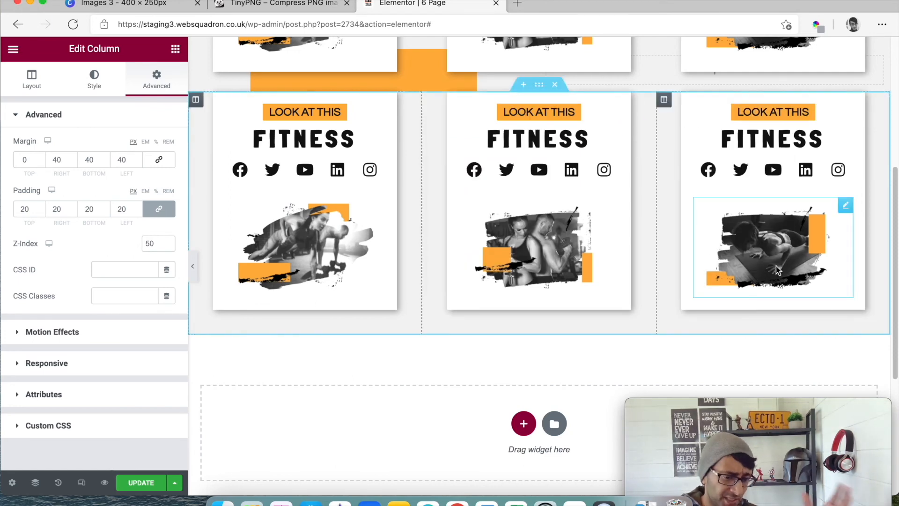
- Copy the lower three-card section and paste it at the end of the page as a third row
scroll(824, 307, "up", 5)
scroll(636, 316, "down", 4)
scroll(649, 315, "down", 3)
scroll(653, 309, "up", 3)
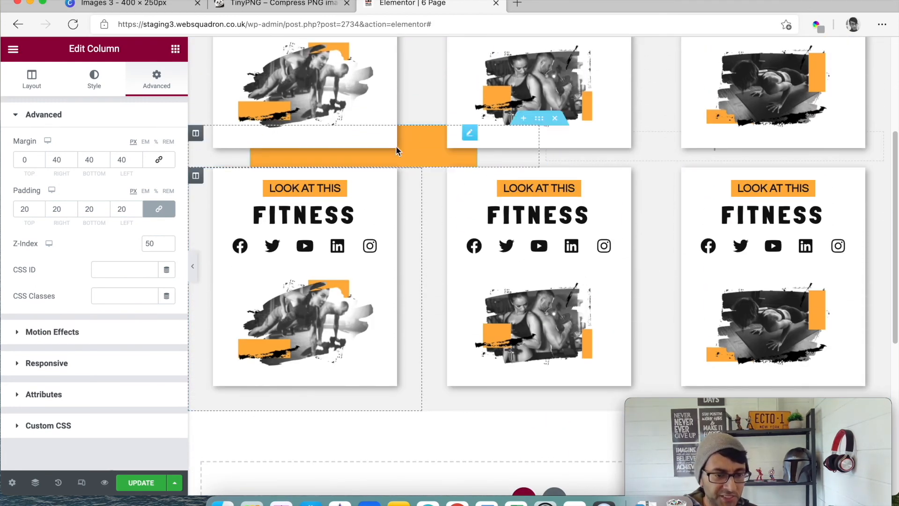
scroll(561, 164, "down", 1)
scroll(550, 134, "up", 5)
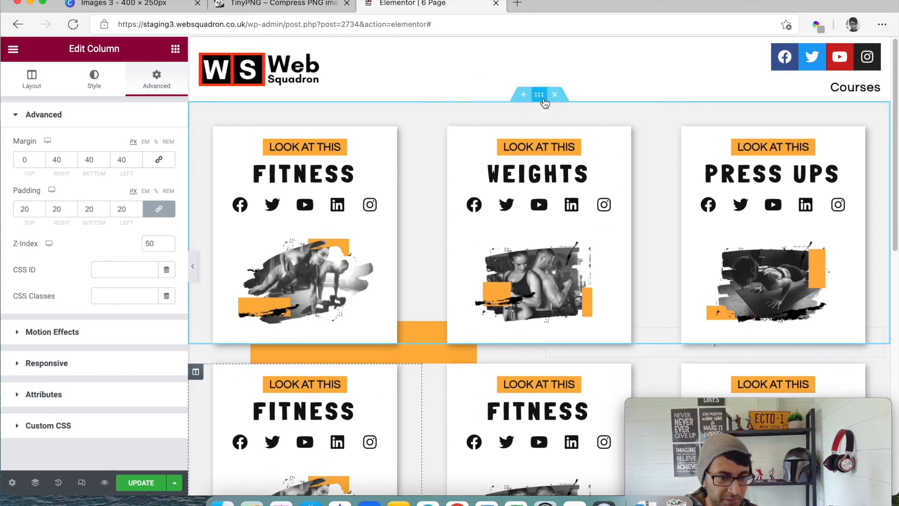
scroll(541, 107, "down", 7)
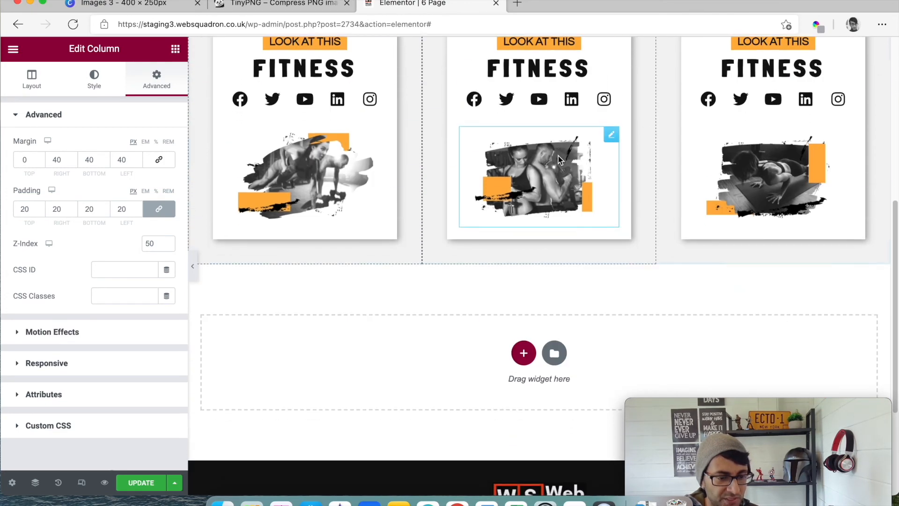
scroll(558, 155, "up", 2)
right_click(539, 91)
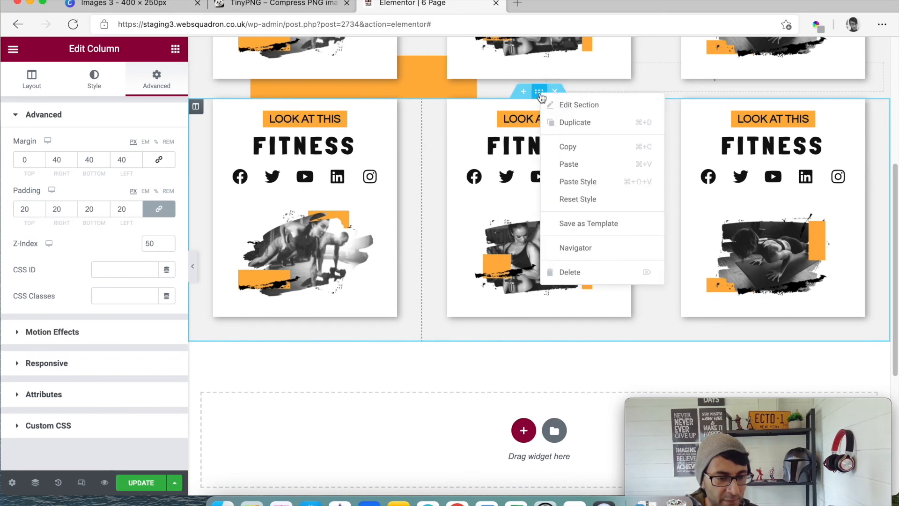
left_click(572, 145)
right_click(445, 408)
left_click(470, 417)
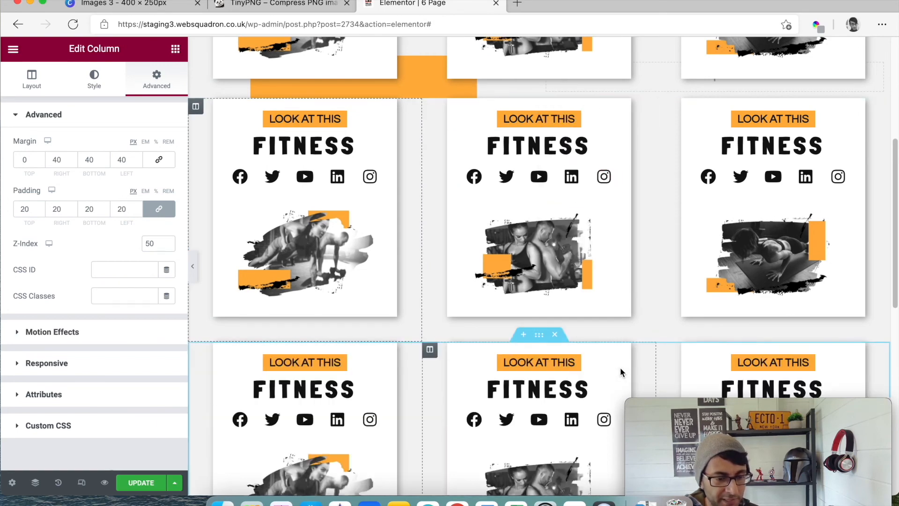
- Copy the Gold Section and paste it between the second and third card rows
scroll(619, 364, "up", 8)
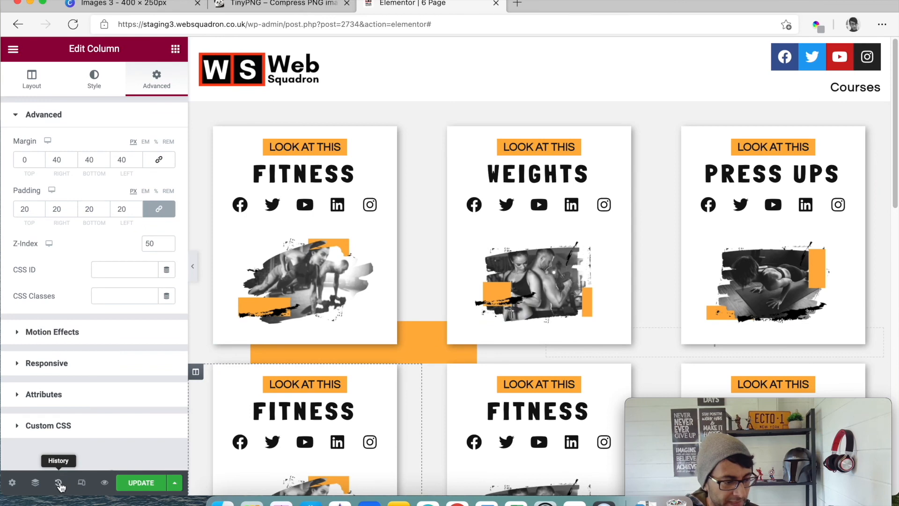
left_click(37, 485)
scroll(798, 309, "down", 3)
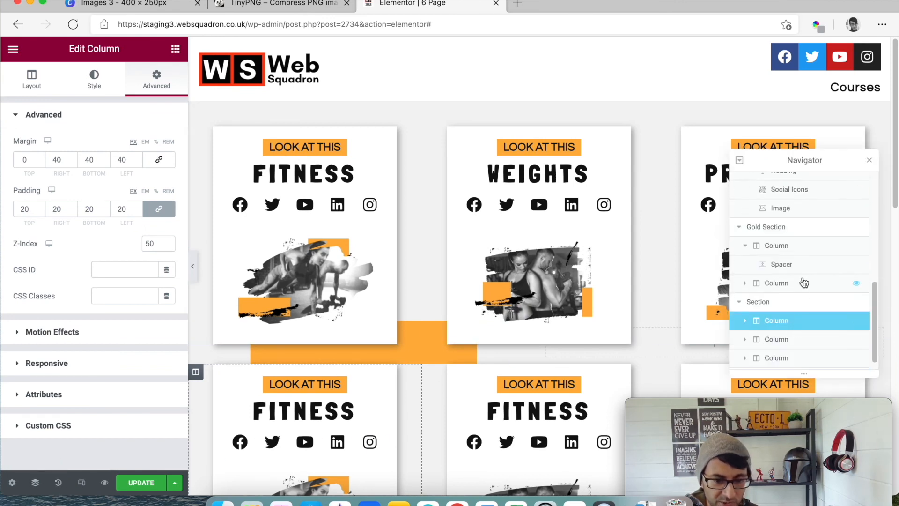
left_click(798, 230)
right_click(798, 230)
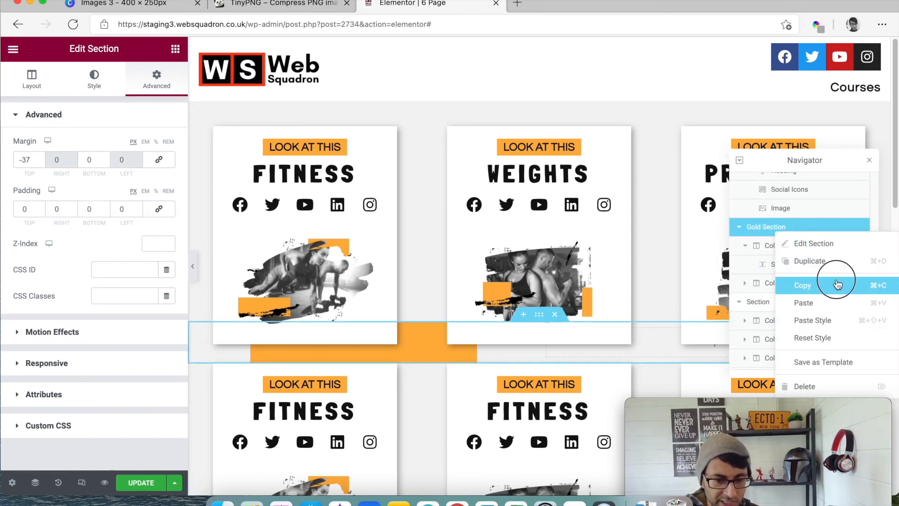
left_click(828, 285)
scroll(753, 328, "down", 1)
scroll(531, 328, "down", 5)
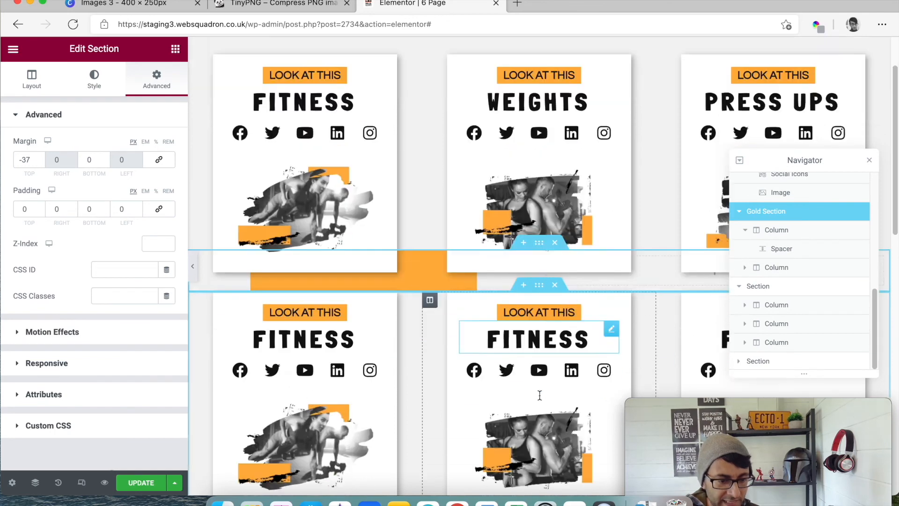
left_click(523, 341)
right_click(447, 383)
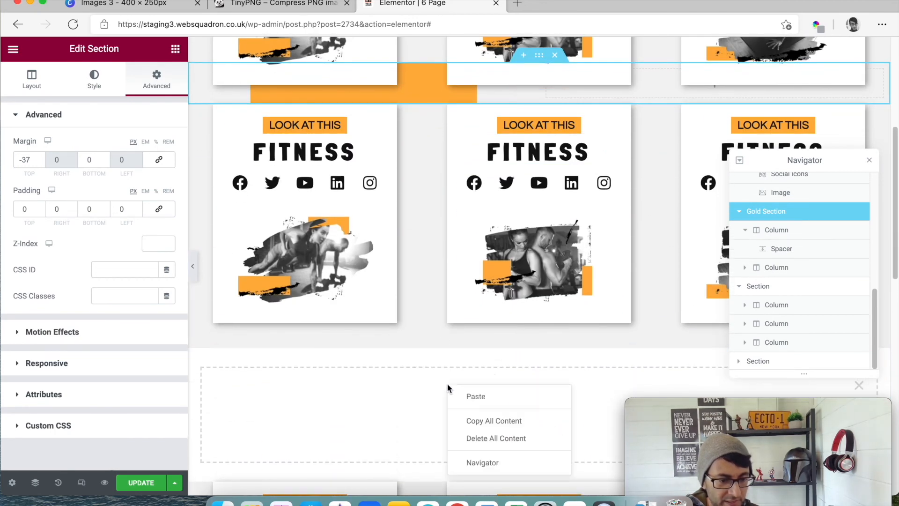
left_click(479, 406)
left_click(867, 160)
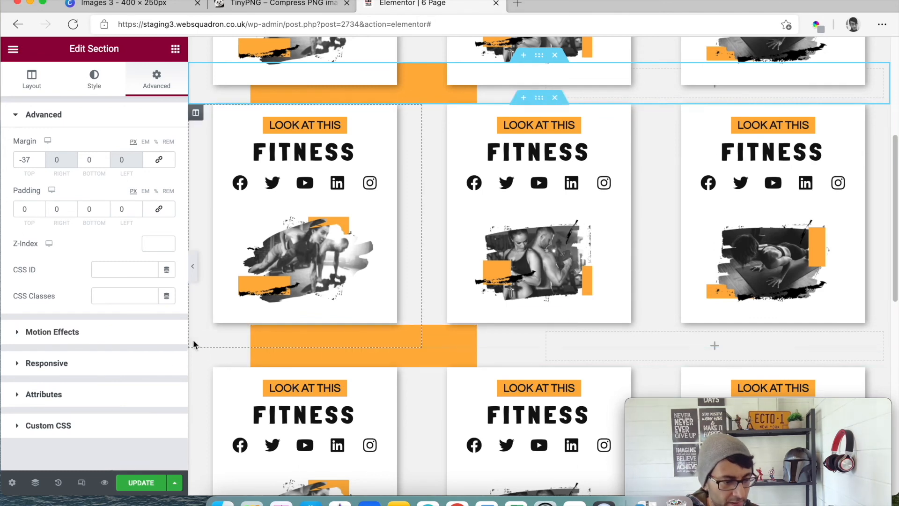
- Move the orange column of the copied Gold Section after its empty column so the strip sits on the opposite side
left_click(35, 483)
scroll(857, 298, "down", 1)
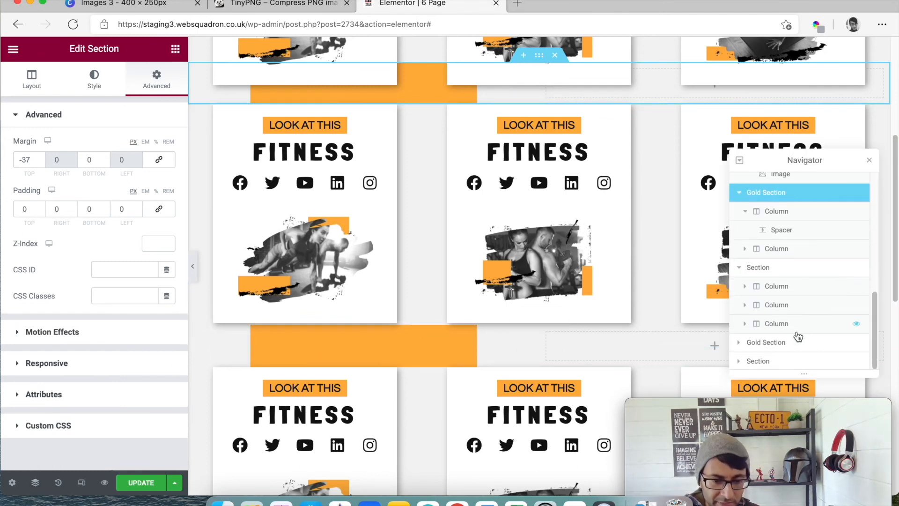
scroll(800, 332, "down", 2)
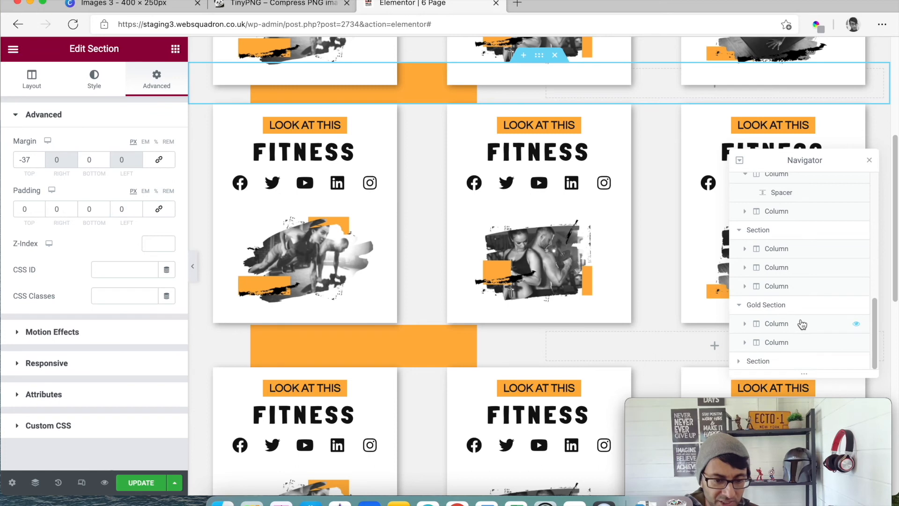
left_click_drag(798, 326, 800, 360)
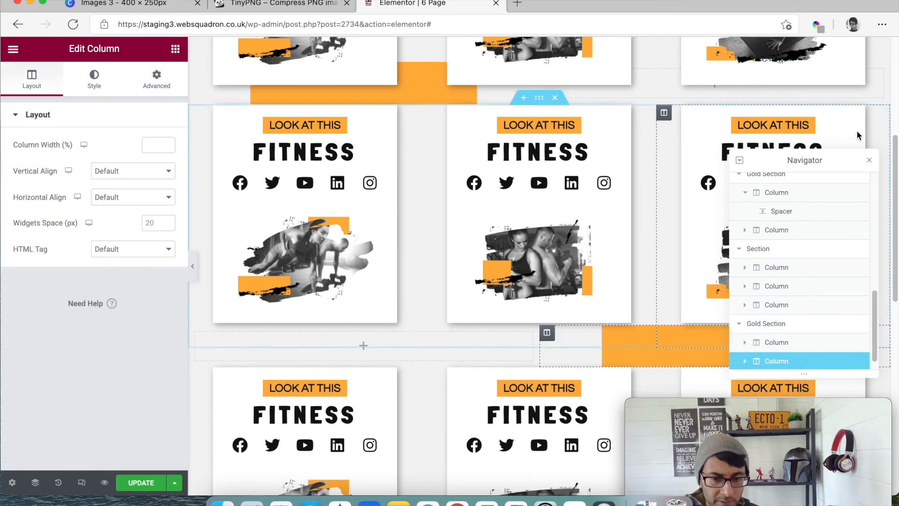
left_click(869, 160)
- Set the copied Gold Section's top margin to -74 px so its strip tucks behind the second card row
scroll(836, 312, "down", 2)
scroll(834, 314, "down", 5)
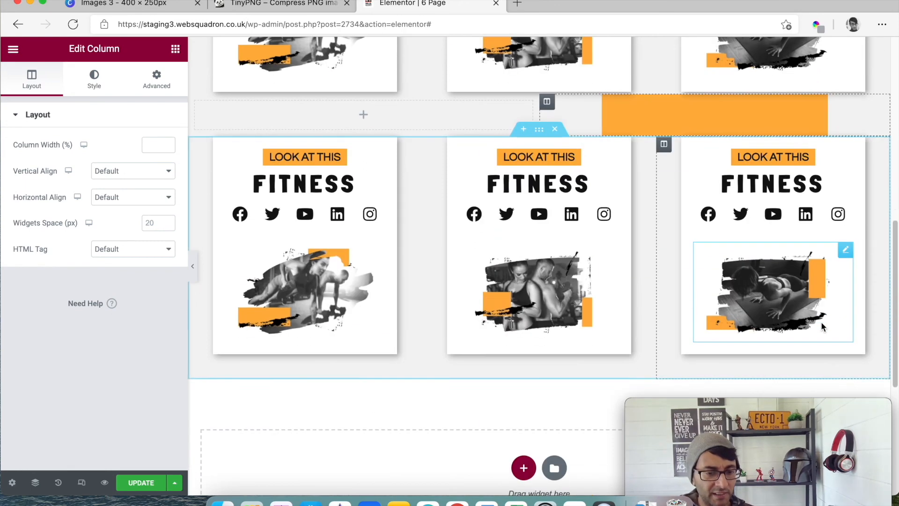
scroll(588, 195, "up", 1)
left_click(159, 90)
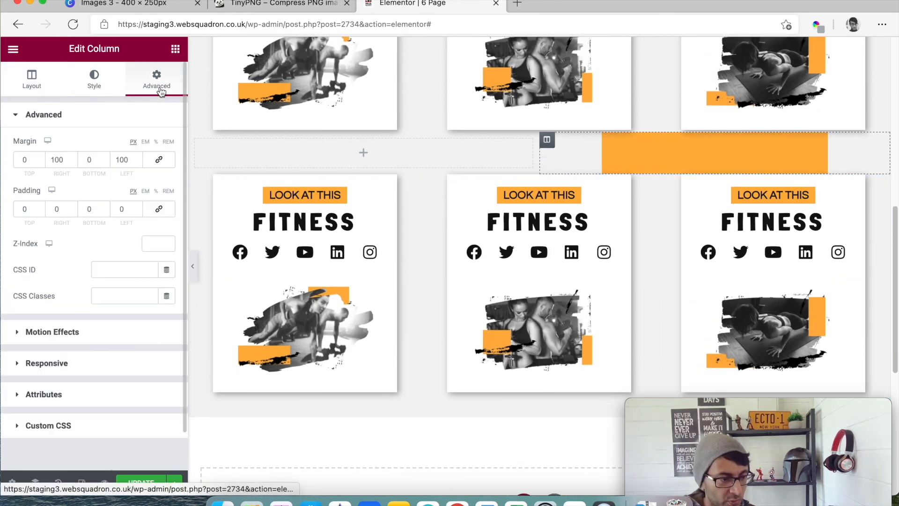
left_click(41, 485)
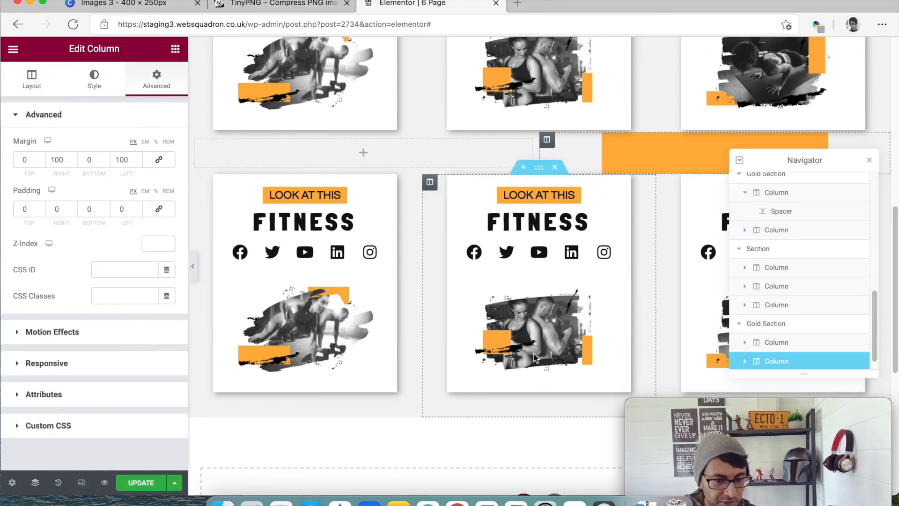
left_click(766, 324)
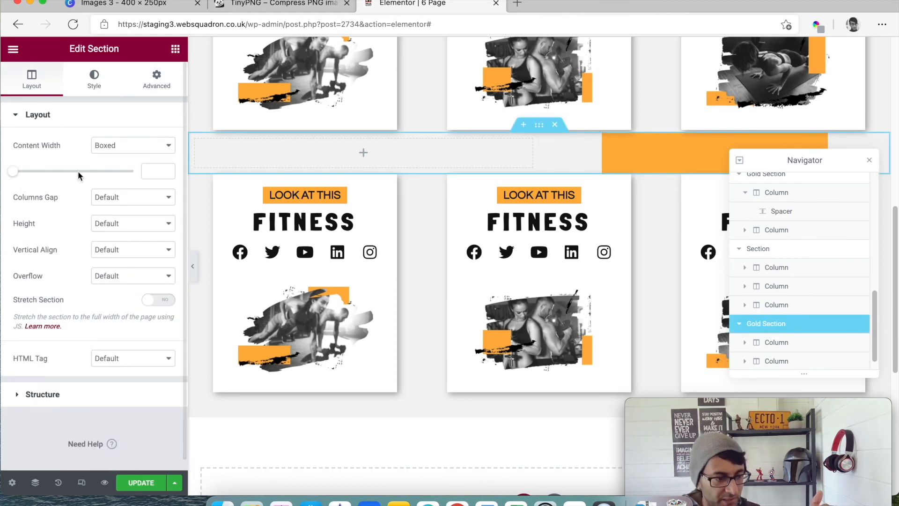
left_click(167, 92)
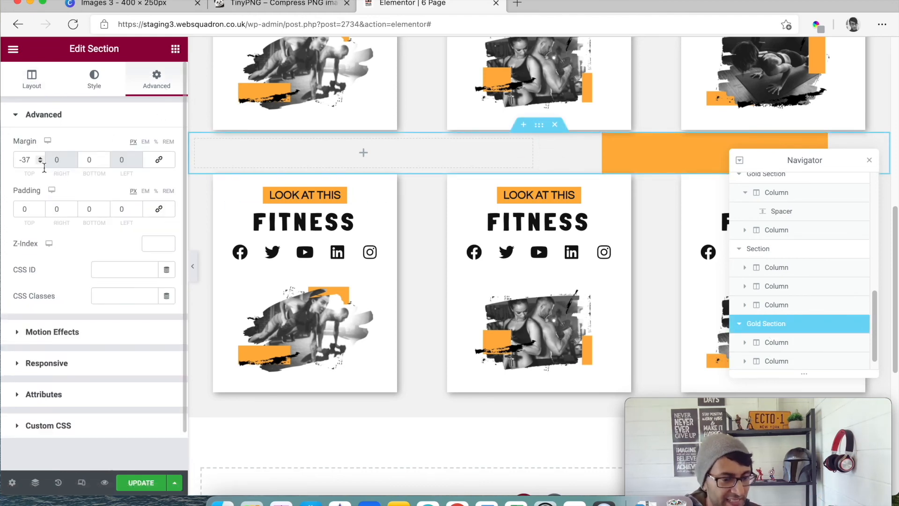
left_click(869, 162)
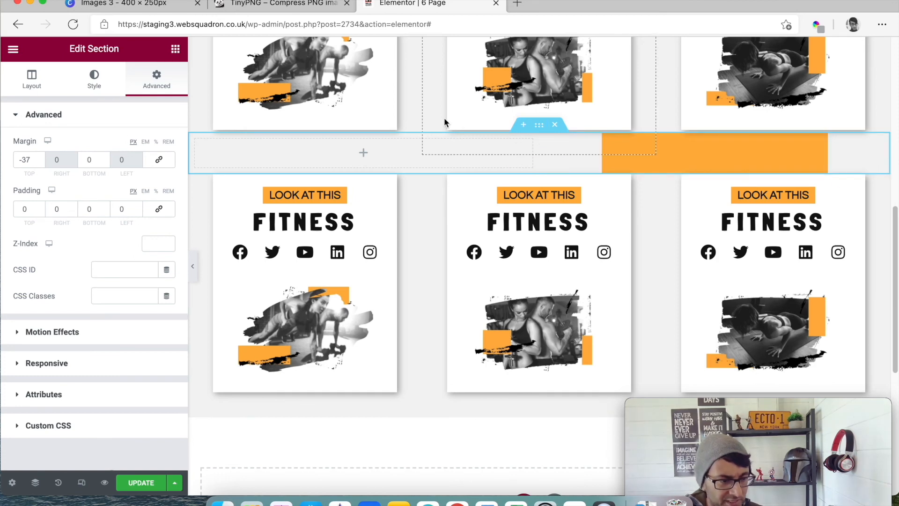
left_click(40, 162)
left_click_drag(40, 163, 41, 161)
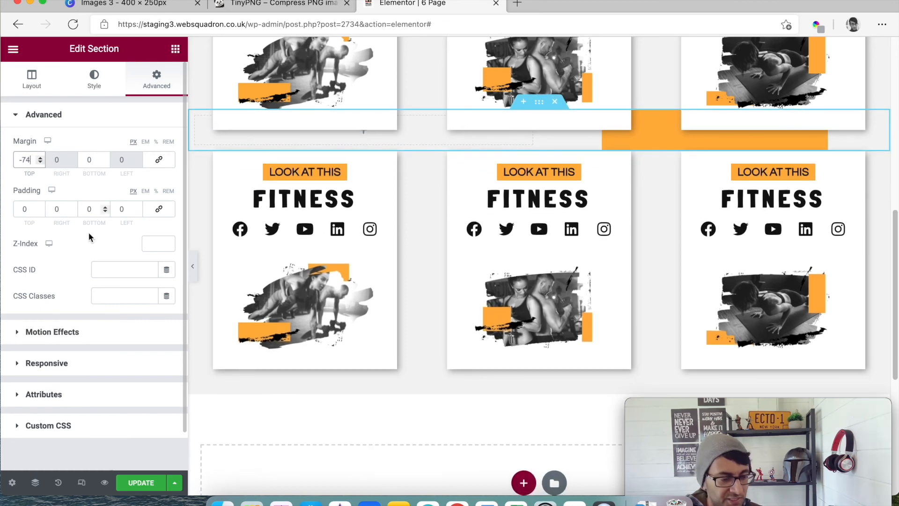
- Preview all three card rows and both orange strips with the editing panel hidden, and restore the panel
left_click(192, 266)
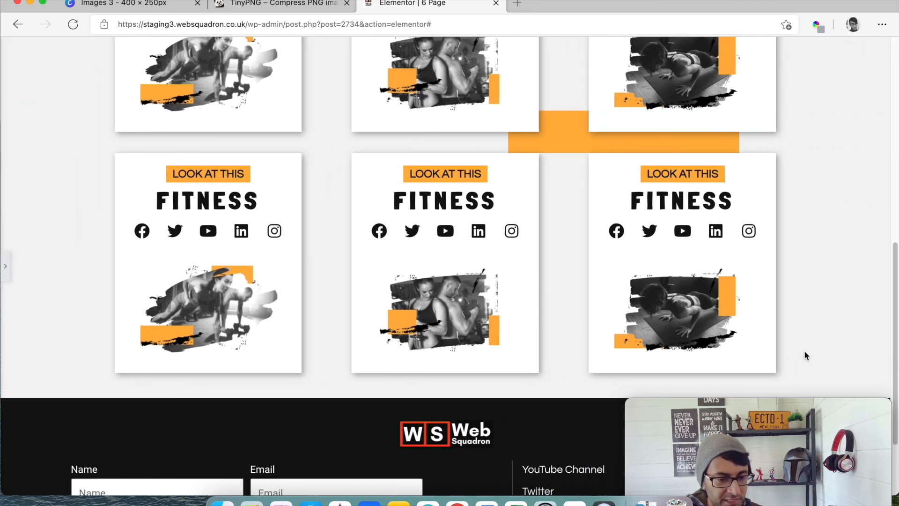
scroll(790, 358, "up", 2)
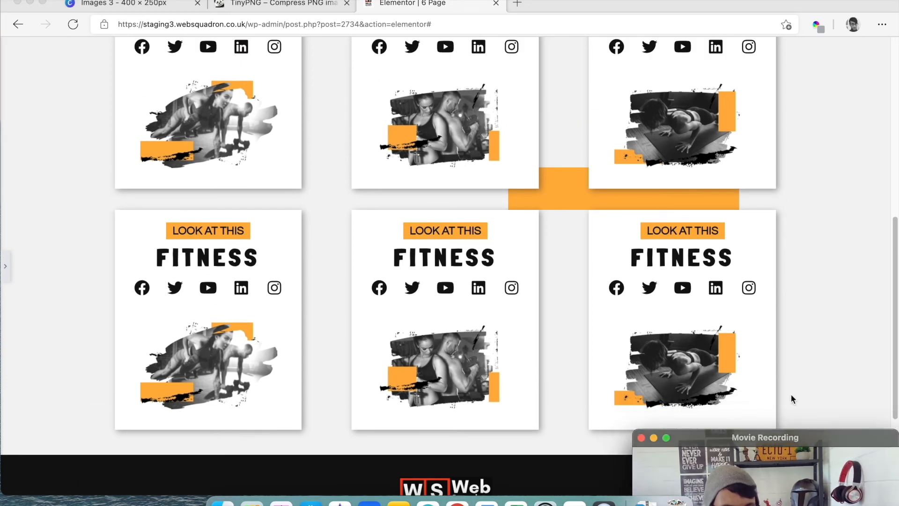
scroll(791, 394, "up", 2)
scroll(759, 374, "up", 5)
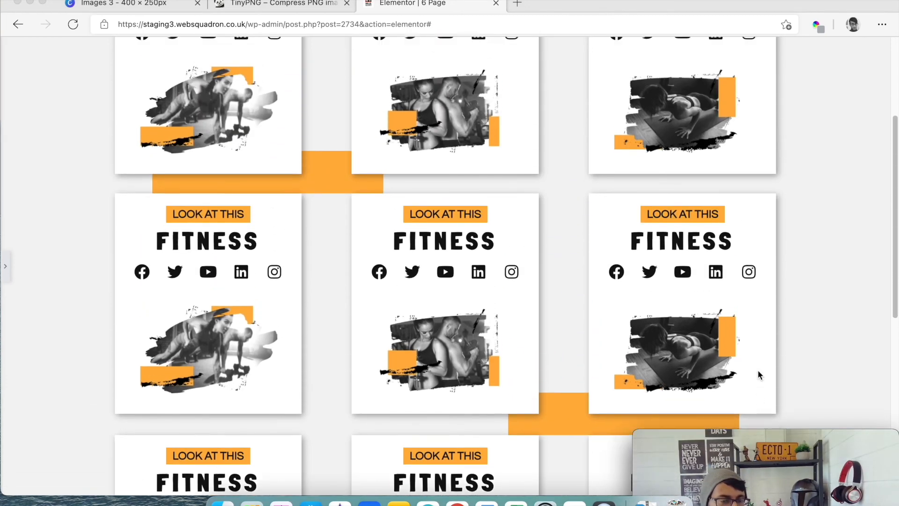
scroll(758, 375, "up", 3)
scroll(759, 375, "down", 3)
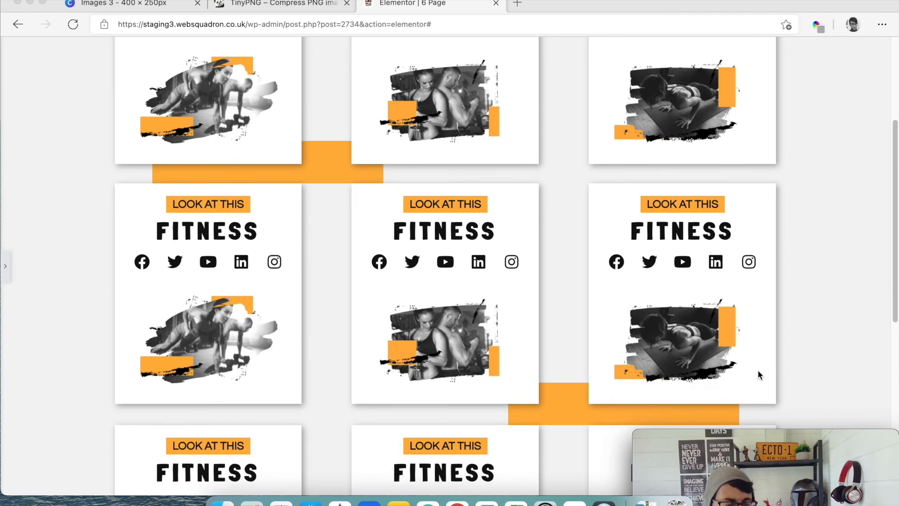
scroll(759, 374, "up", 3)
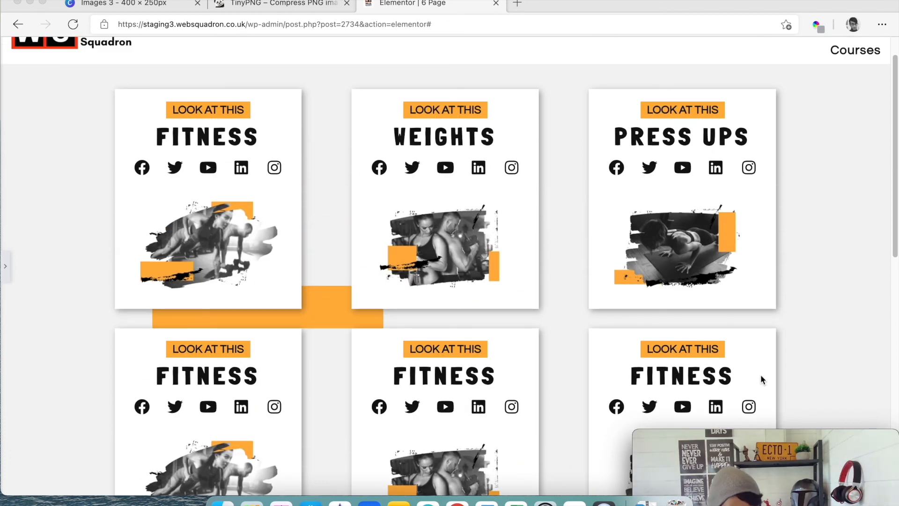
scroll(636, 356, "down", 3)
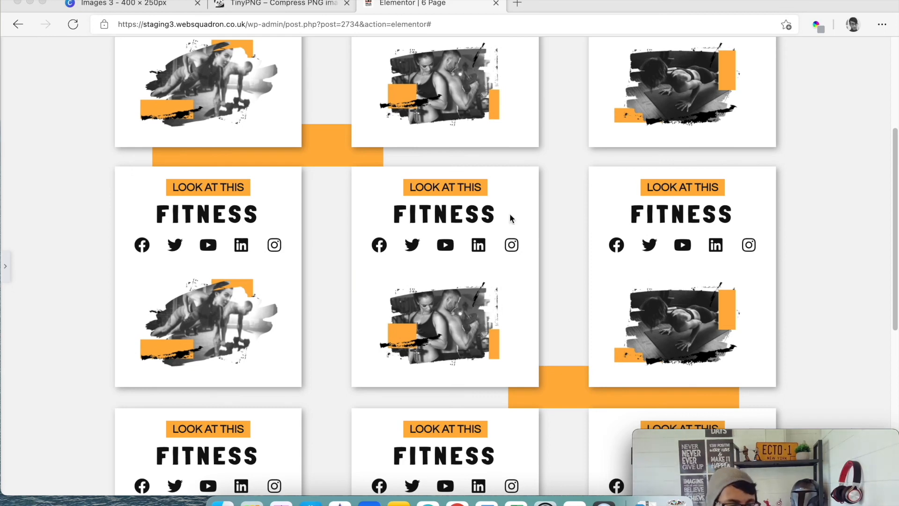
left_click(6, 263)
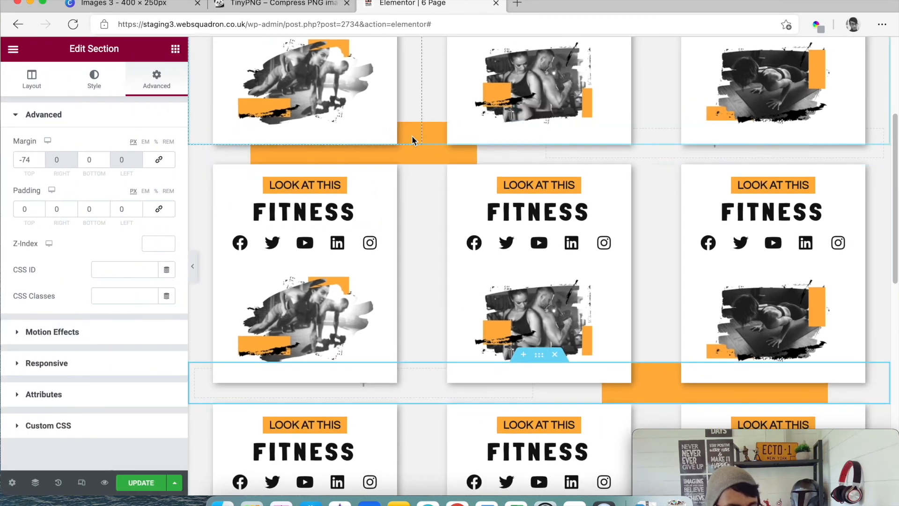
- Find the Gold Section between the first and second card rows in the Navigator and set its spacer height to 95 px
left_click(443, 153)
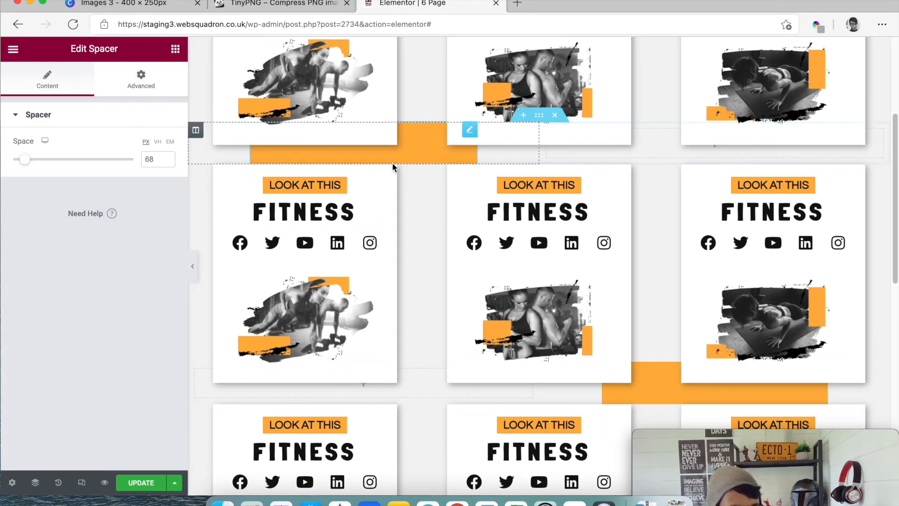
left_click(34, 482)
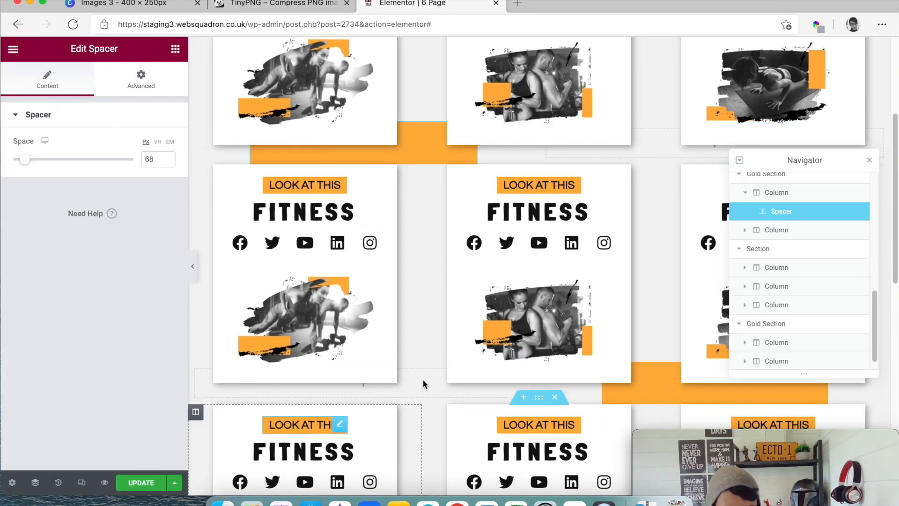
scroll(786, 307, "down", 2)
left_click(791, 306)
left_click(793, 323)
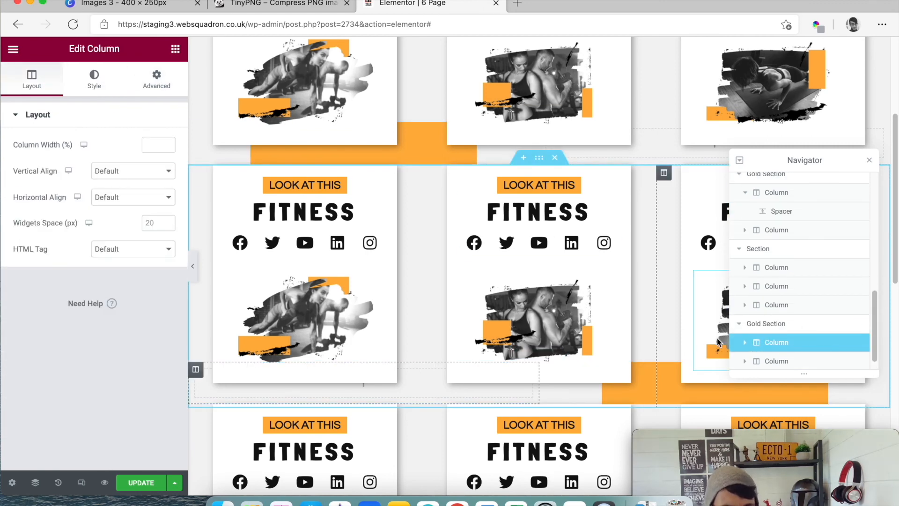
scroll(787, 361, "down", 1)
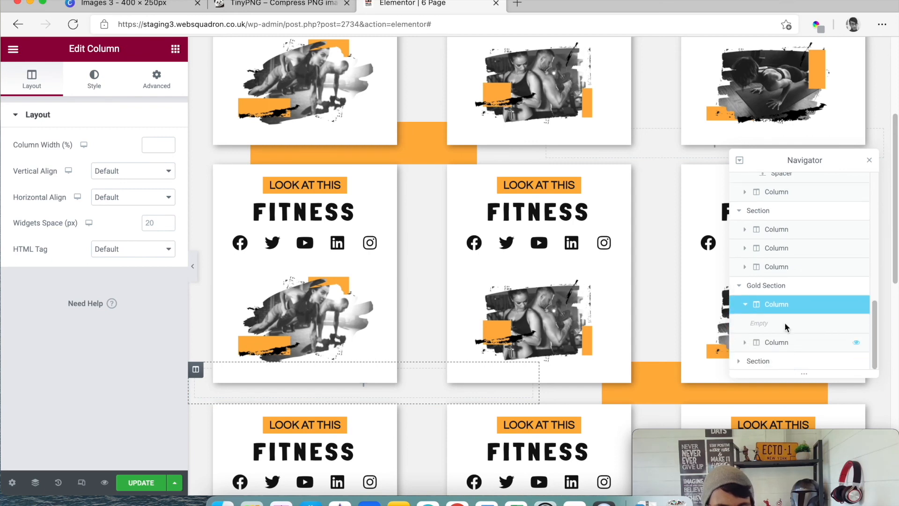
scroll(781, 299, "up", 1)
scroll(781, 288, "up", 5)
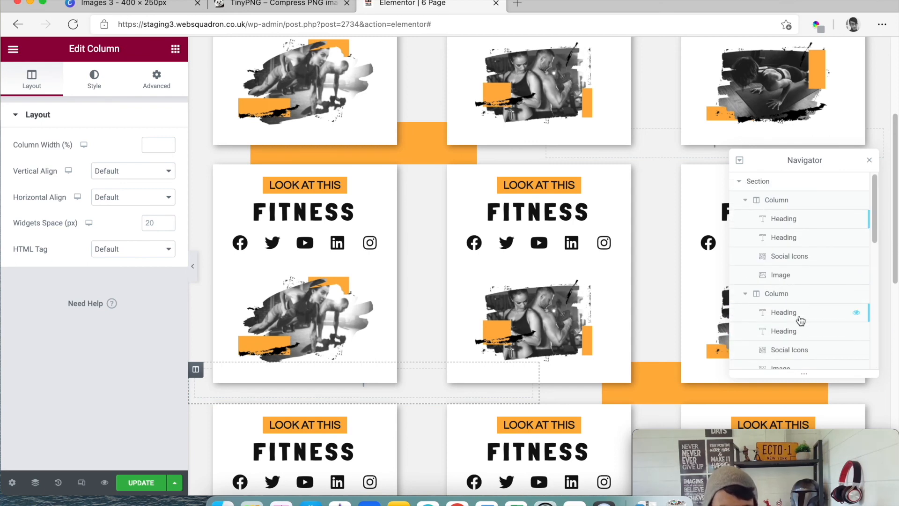
scroll(797, 318, "down", 1)
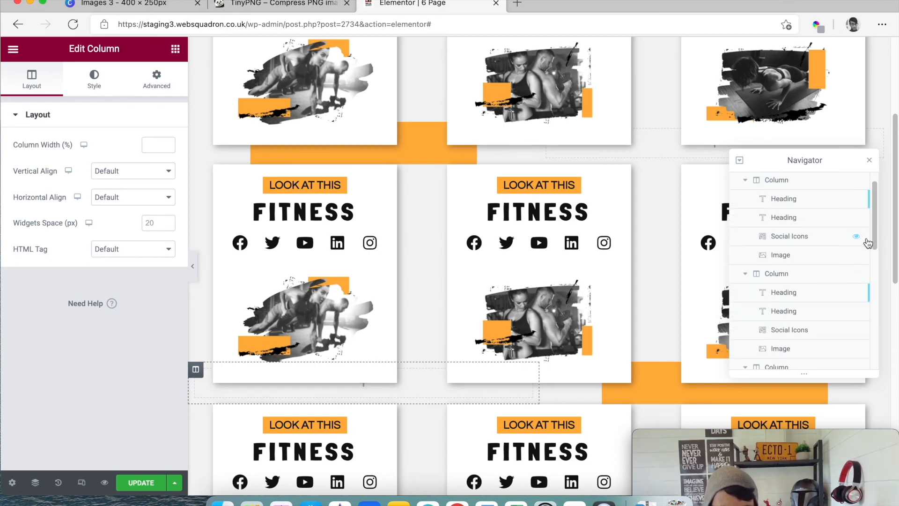
left_click_drag(874, 238, 876, 297)
left_click(777, 305)
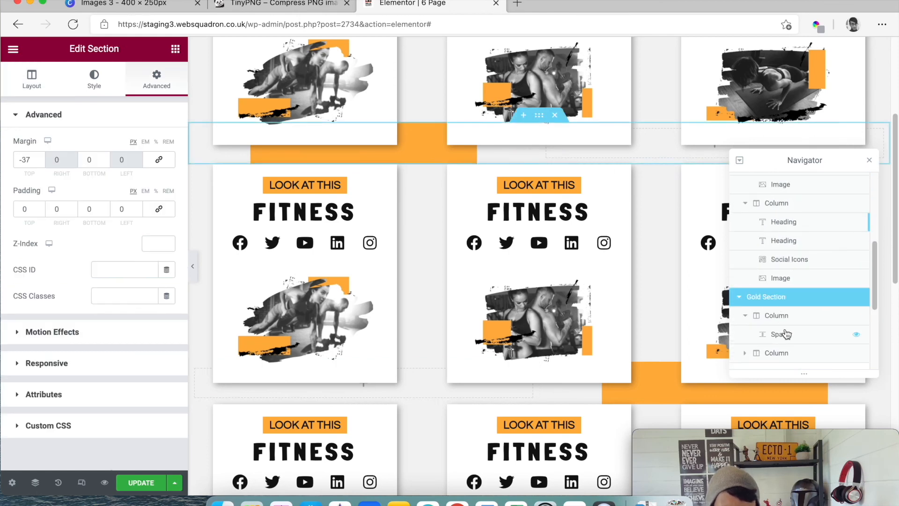
left_click(784, 334)
left_click_drag(24, 161, 31, 164)
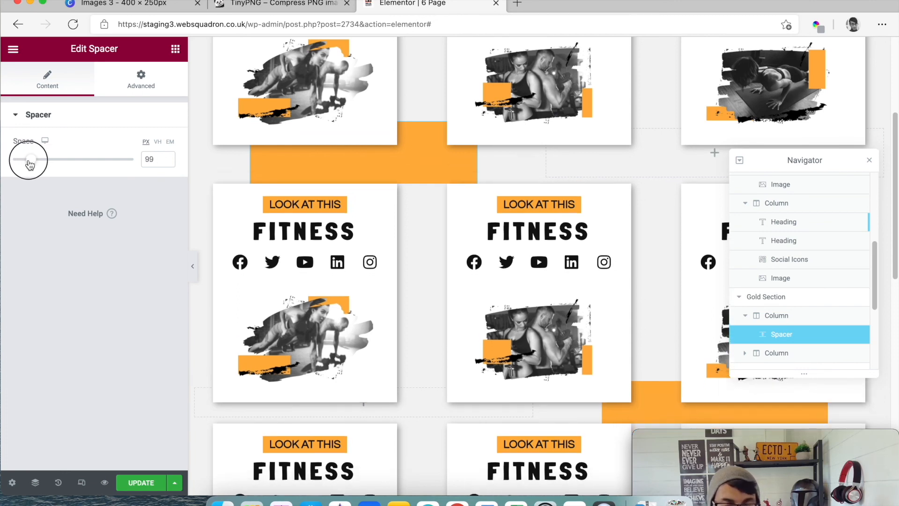
left_click_drag(30, 164, 28, 164)
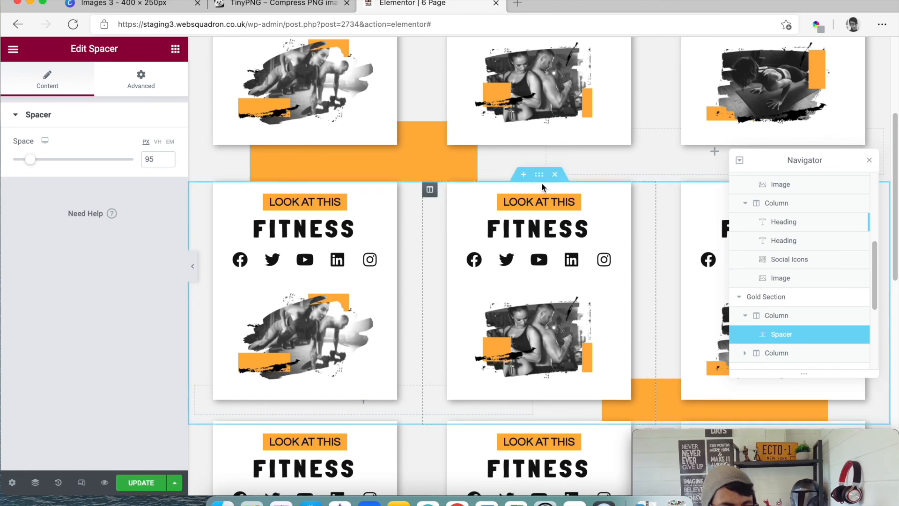
- Set the second card row section's top margin to -23 px so its cards overlap the orange strip, and close the Navigator
left_click(541, 178)
left_click(155, 80)
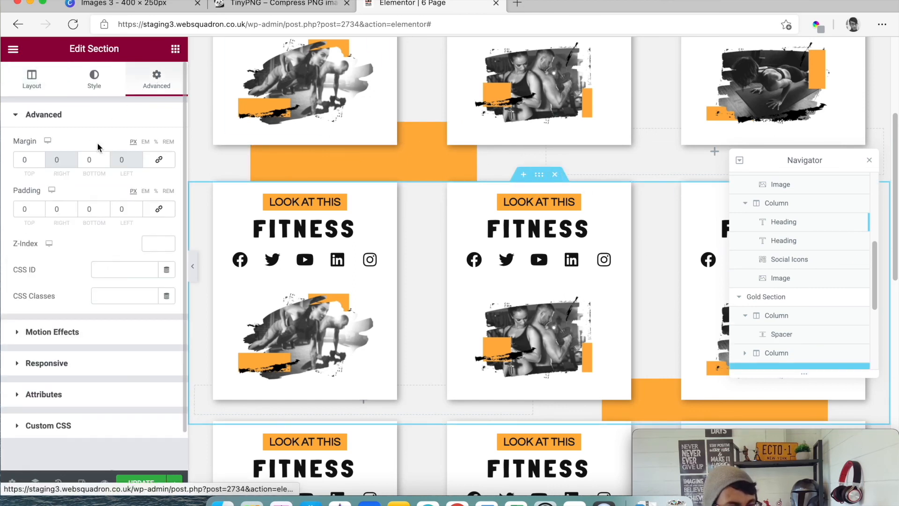
left_click(39, 161)
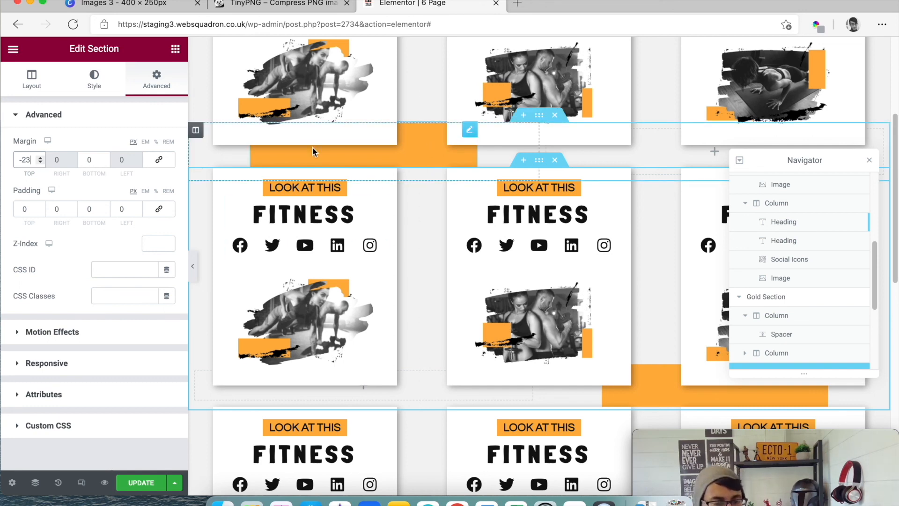
scroll(400, 161, "up", 3)
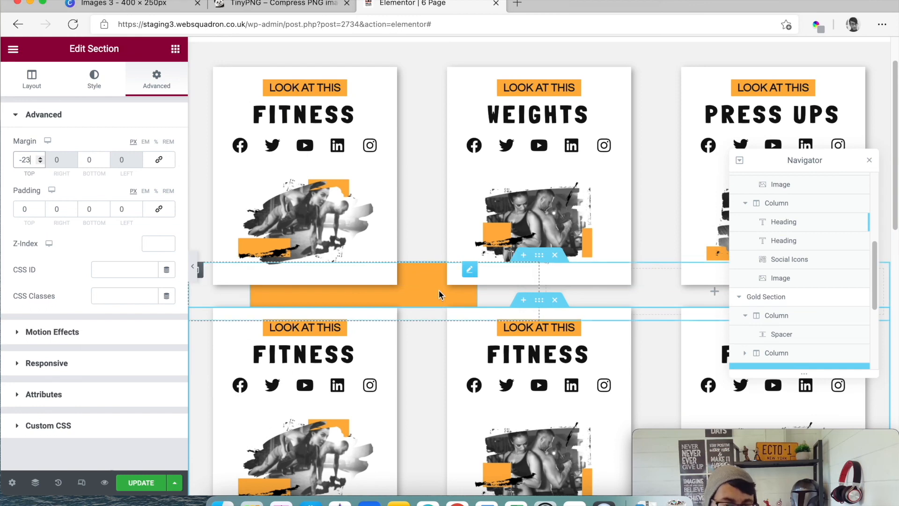
left_click(869, 160)
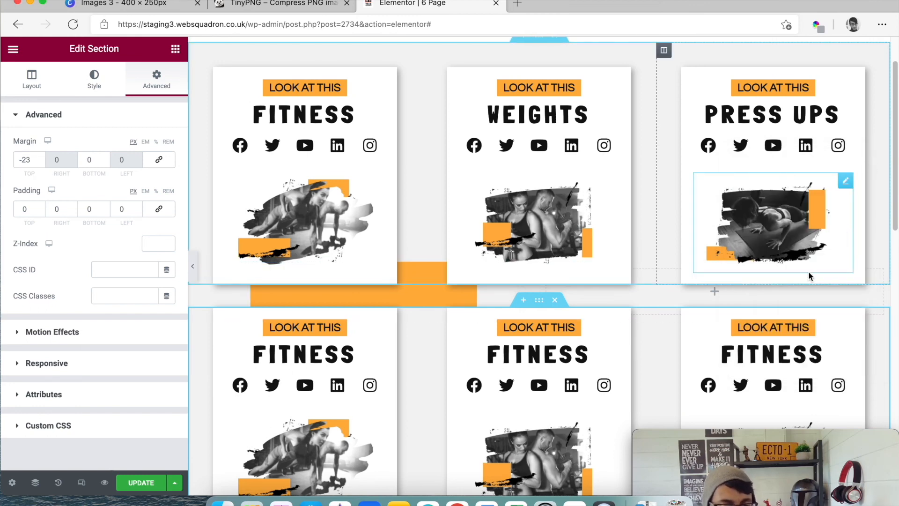
- Replace the image in the first card of the second row with Images-3-1.png from the media library
scroll(809, 276, "down", 3)
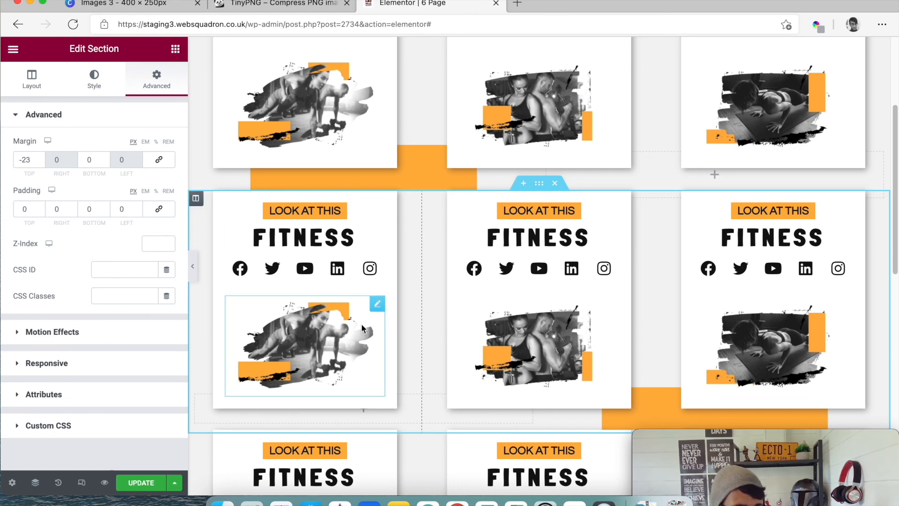
left_click(376, 305)
left_click(93, 182)
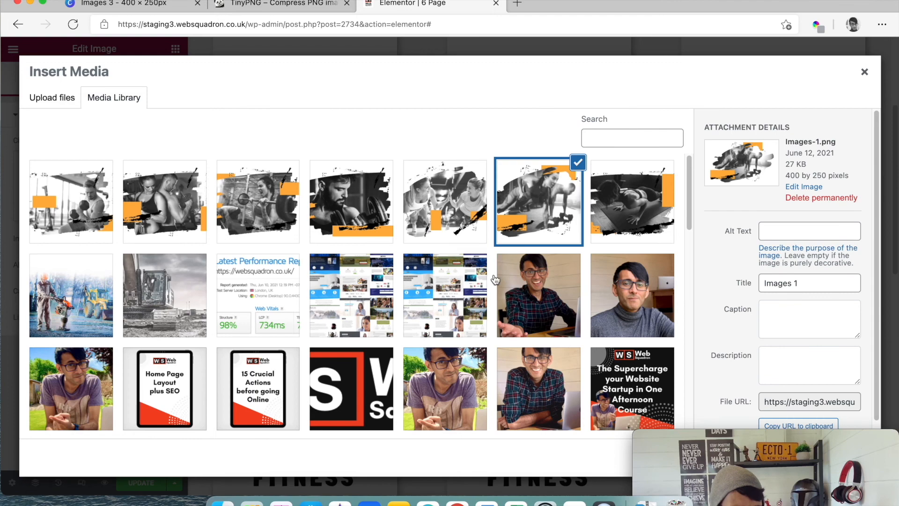
left_click(360, 200)
left_click_drag(789, 445, 664, 437)
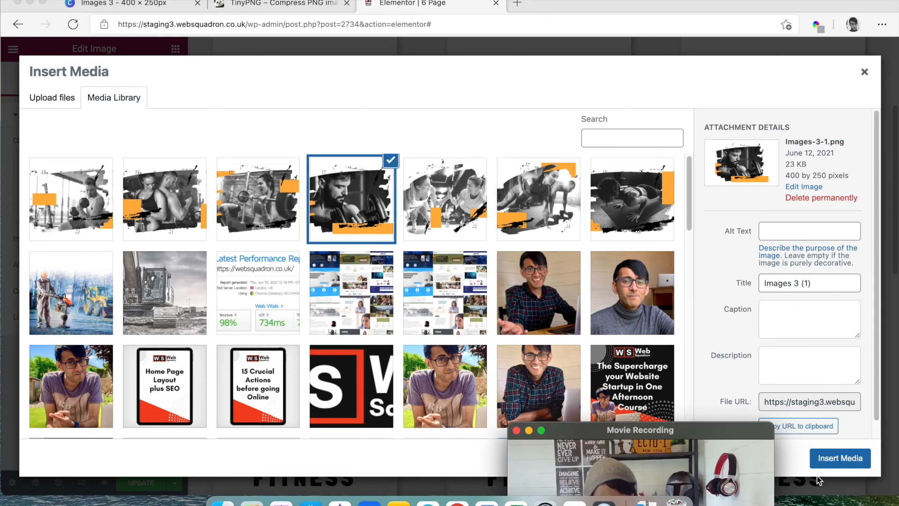
left_click(863, 461)
left_click_drag(748, 448, 874, 447)
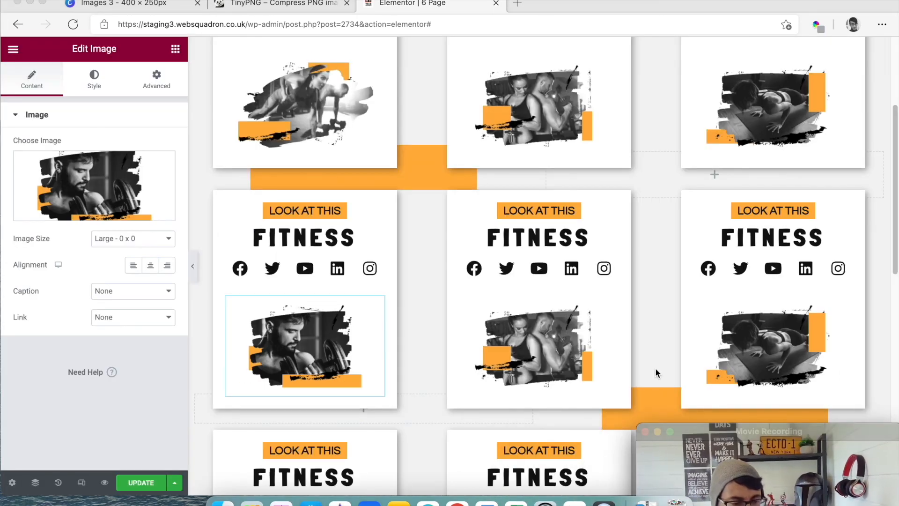
scroll(656, 373, "up", 1)
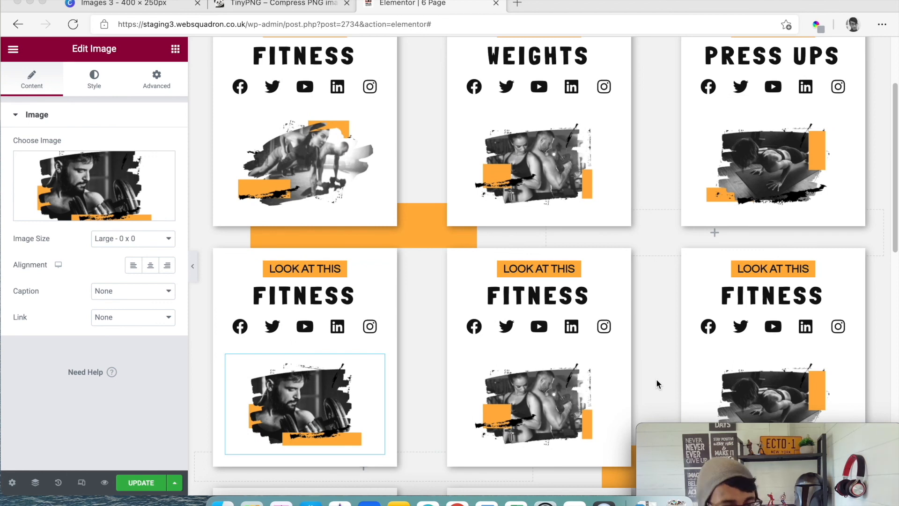